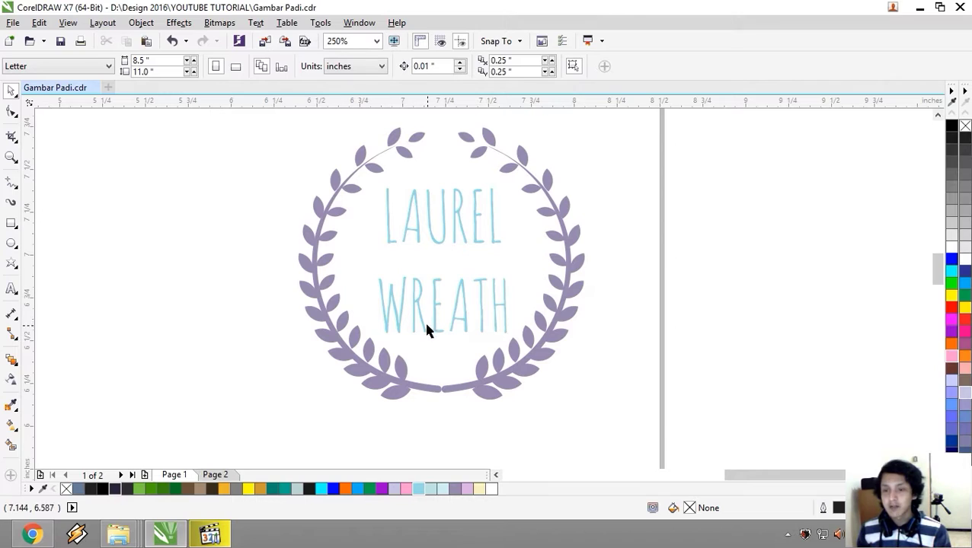
pyautogui.moveTo(344, 226); pyautogui.dragTo(353, 245)
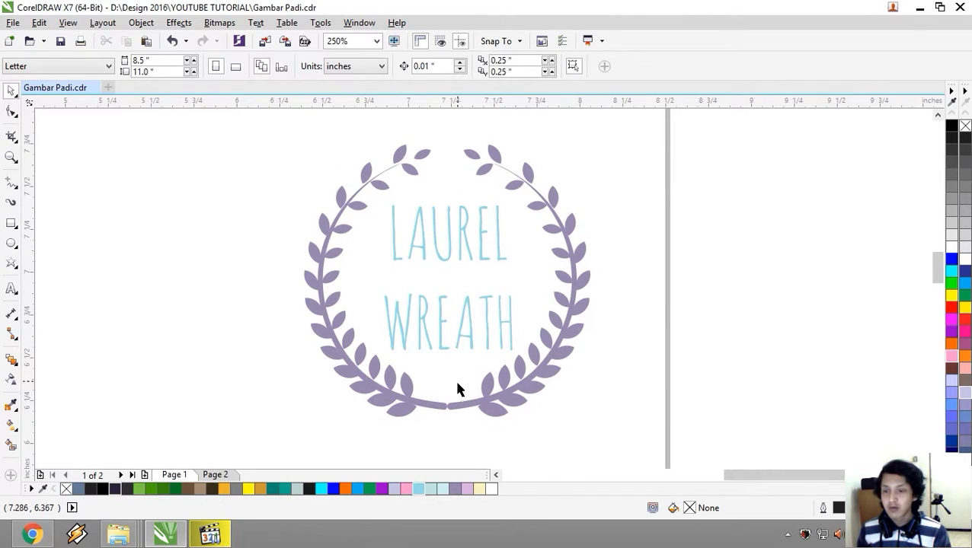
pyautogui.click(431, 406)
pyautogui.click(460, 459)
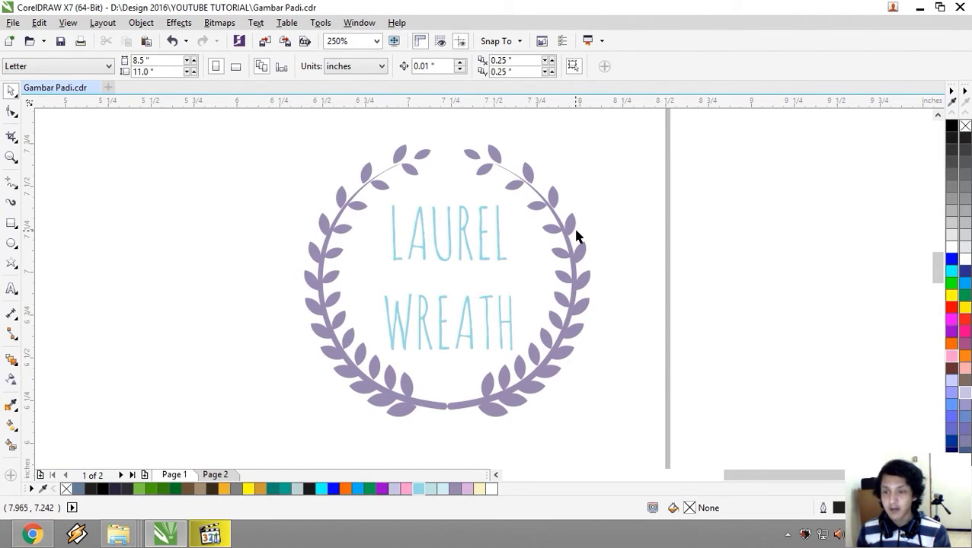
# Switch to Chrome and examine the laurel wreath image results for reference shapes
pyautogui.moveTo(36, 538)
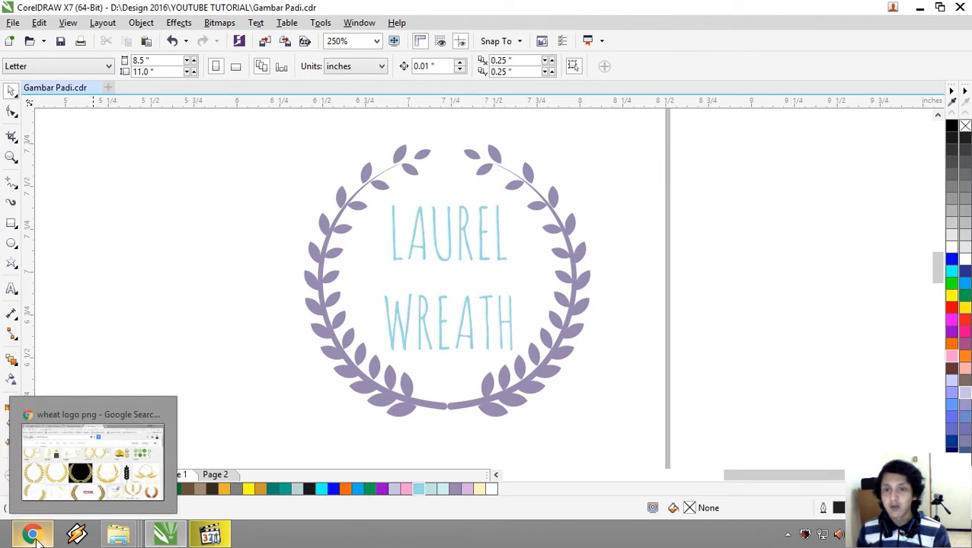
pyautogui.click(36, 538)
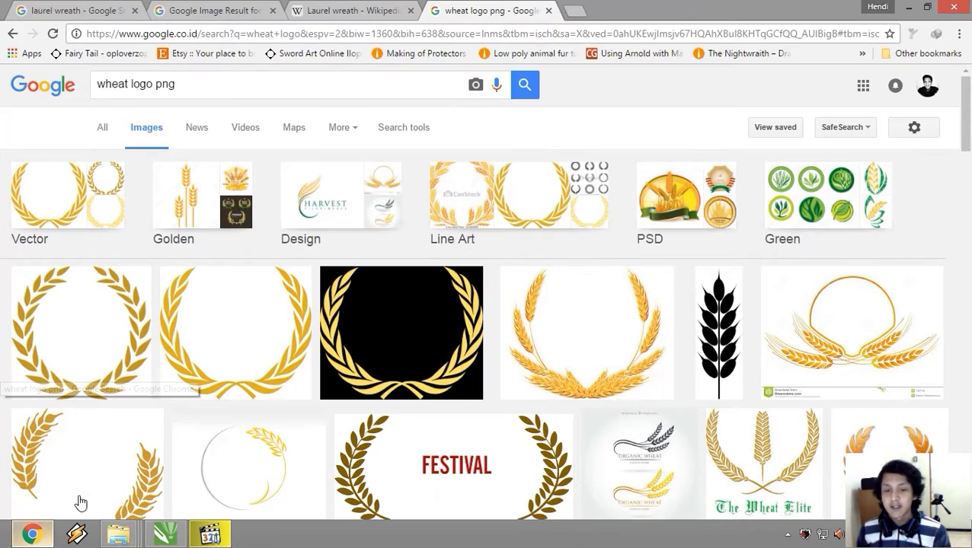
pyautogui.click(95, 7)
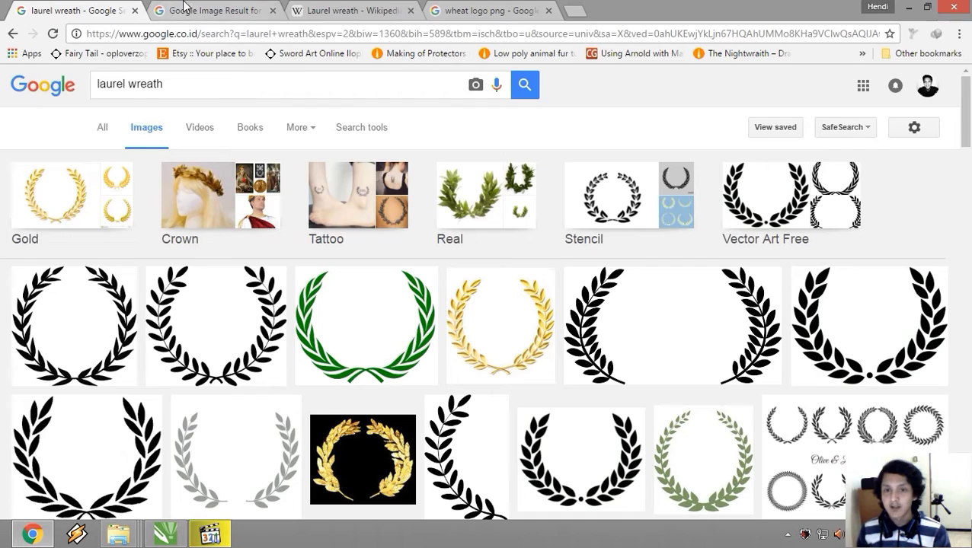
pyautogui.scroll(-2, 350, 304)
pyautogui.scroll(2, 349, 306)
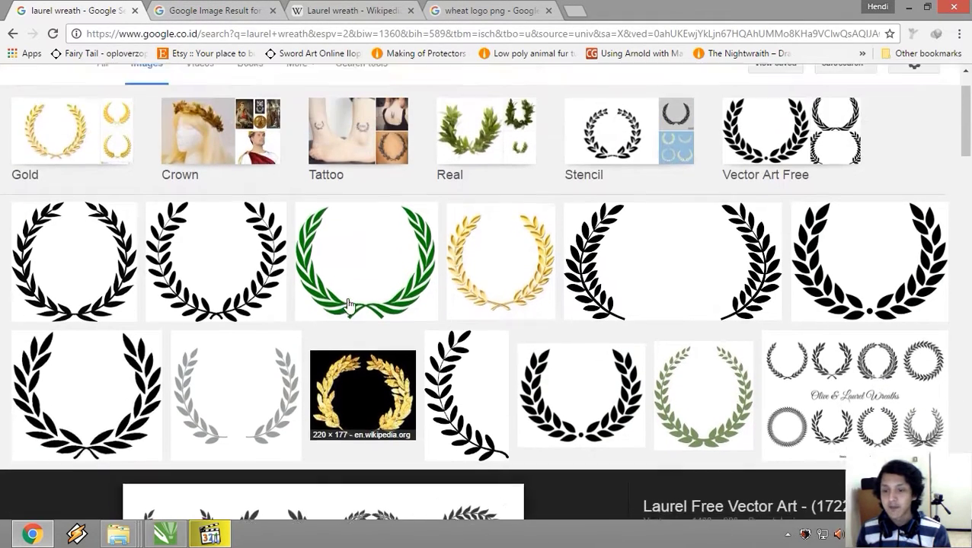
pyautogui.click(486, 421)
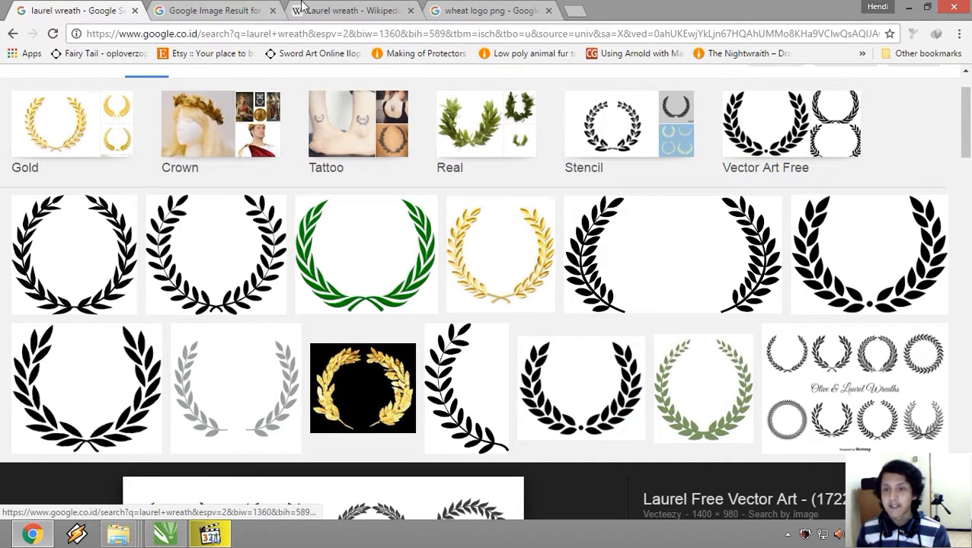
# Switch back to CorelDRAW and examine the wheat branches around the clock in the reference image
pyautogui.click(172, 539)
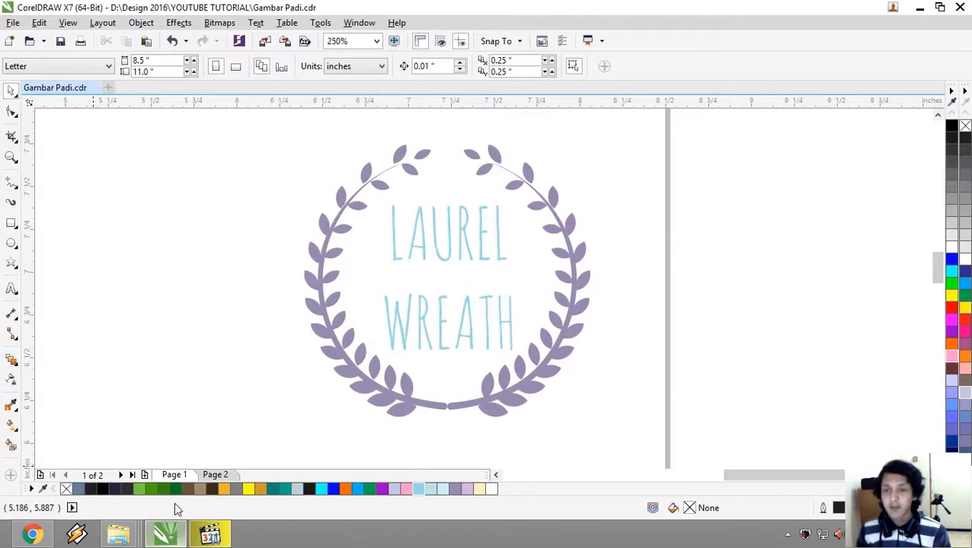
pyautogui.scroll(-2, 98, 189)
pyautogui.moveTo(120, 210); pyautogui.dragTo(409, 423)
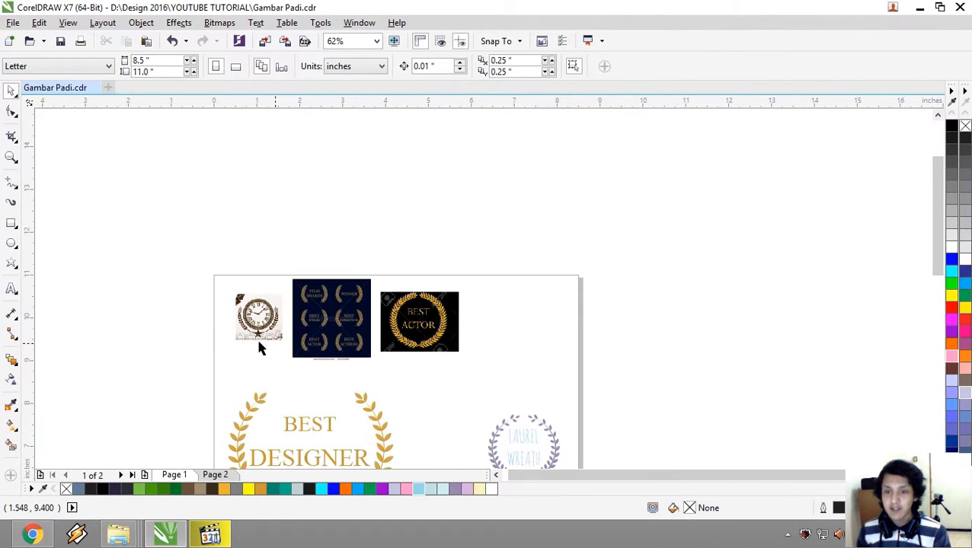
pyautogui.scroll(3, 274, 348)
pyautogui.moveTo(282, 293); pyautogui.dragTo(150, 341)
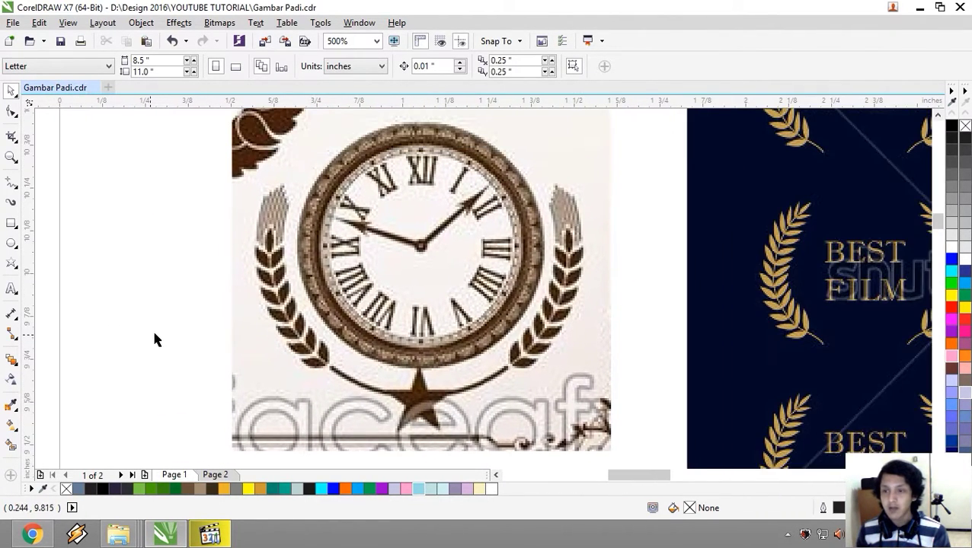
pyautogui.moveTo(181, 305); pyautogui.dragTo(135, 313)
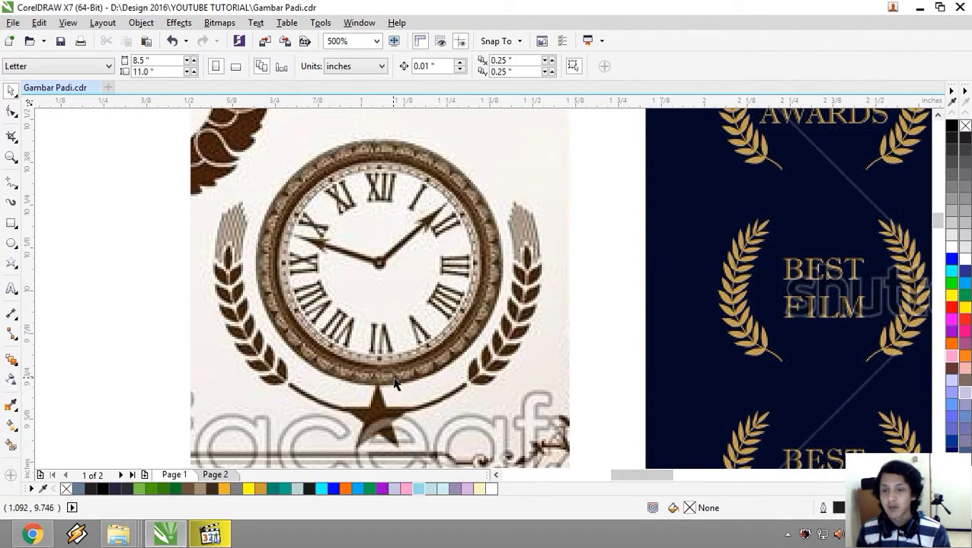
pyautogui.moveTo(481, 320); pyautogui.dragTo(422, 333)
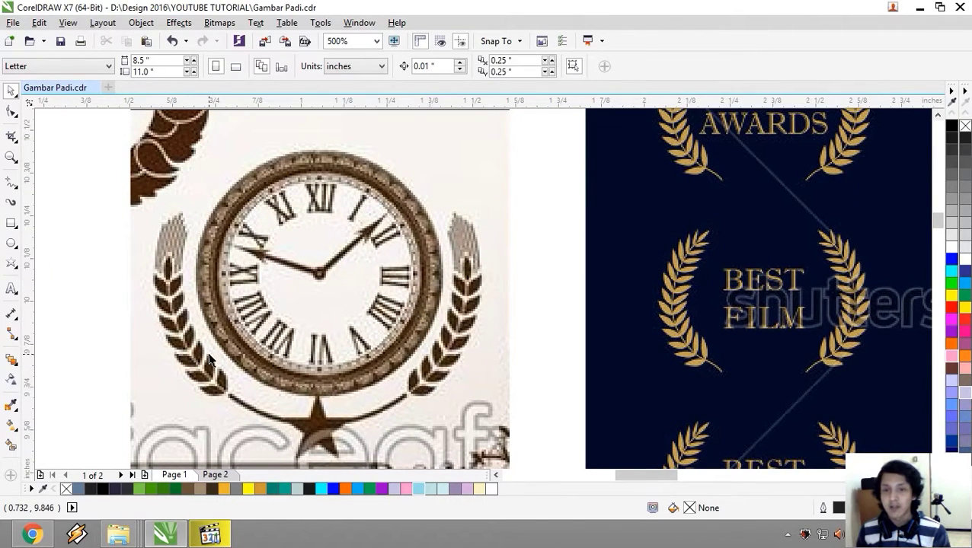
pyautogui.moveTo(203, 341); pyautogui.dragTo(210, 343)
pyautogui.moveTo(424, 352); pyautogui.dragTo(402, 350)
pyautogui.moveTo(468, 338); pyautogui.dragTo(432, 320)
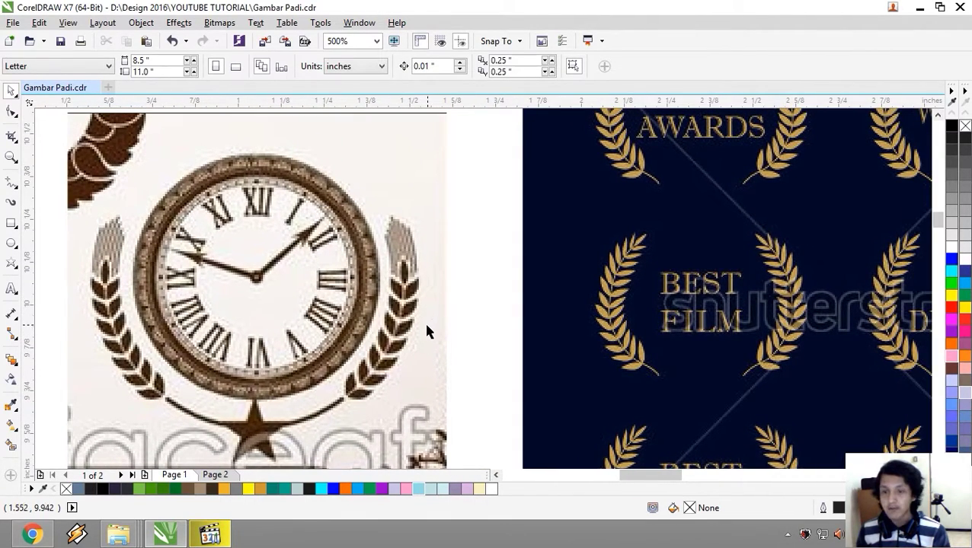
pyautogui.moveTo(424, 299)
pyautogui.mouseDown()
pyautogui.moveTo(421, 310)
pyautogui.moveTo(449, 289)
pyautogui.moveTo(533, 269)
pyautogui.moveTo(490, 310)
pyautogui.moveTo(271, 347)
pyautogui.moveTo(516, 362)
pyautogui.moveTo(447, 342)
pyautogui.moveTo(412, 304)
pyautogui.mouseUp()
# Examine how the leaves are arranged in the film award and Best Actor reference wreaths
pyautogui.scroll(-2, 436, 308)
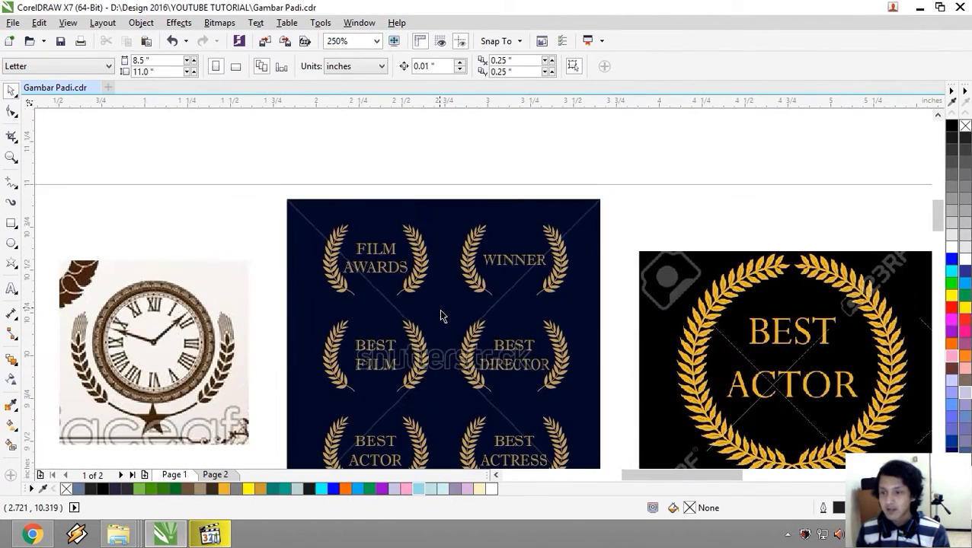
pyautogui.scroll(2, 439, 313)
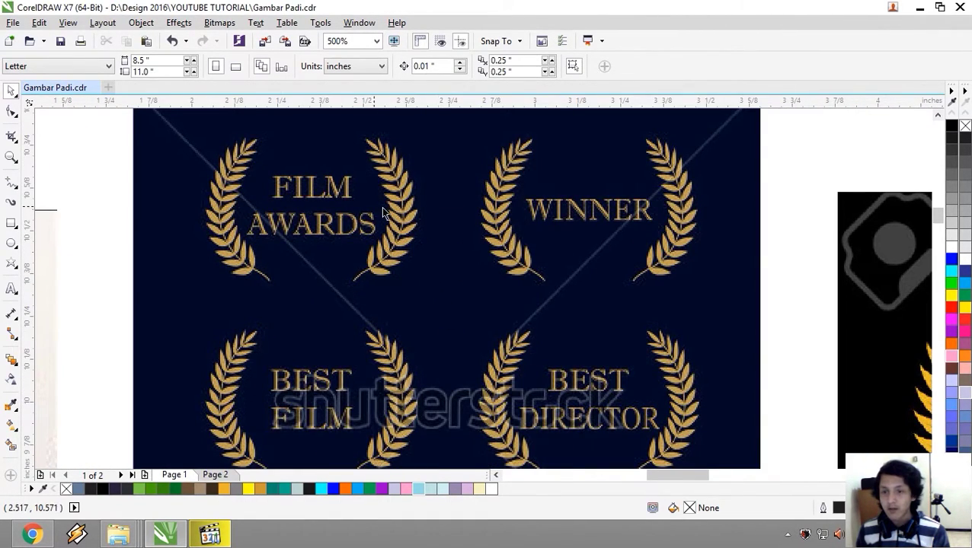
pyautogui.moveTo(425, 282); pyautogui.dragTo(389, 192)
pyautogui.scroll(-1, 425, 288)
pyautogui.moveTo(442, 333); pyautogui.dragTo(434, 352)
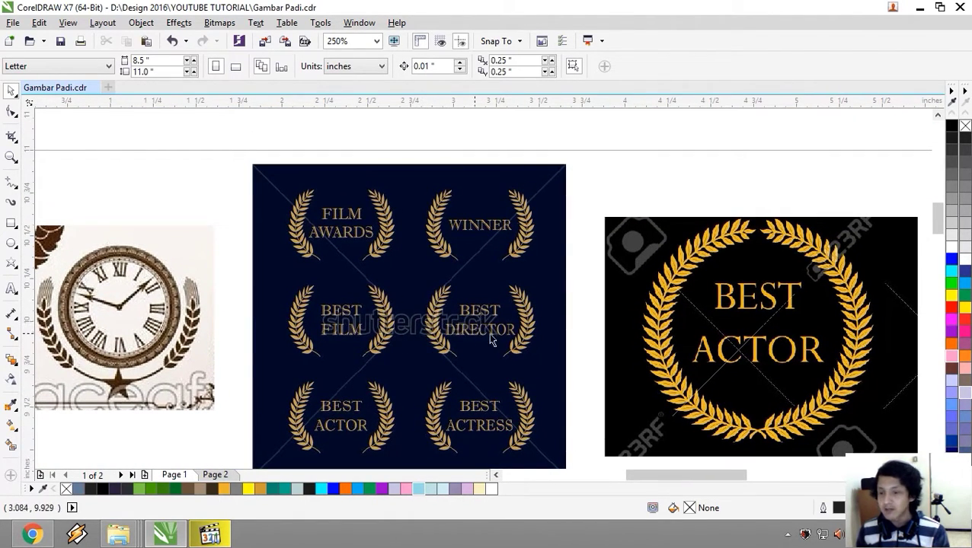
pyautogui.moveTo(574, 349); pyautogui.dragTo(288, 262)
pyautogui.scroll(2, 449, 316)
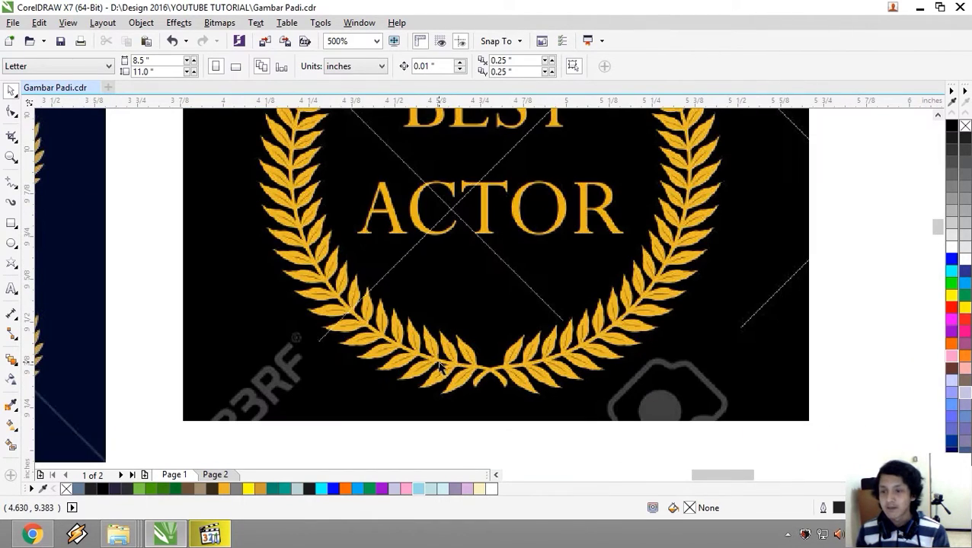
pyautogui.moveTo(449, 316); pyautogui.dragTo(421, 206)
pyautogui.scroll(-4, 419, 333)
pyautogui.moveTo(419, 333); pyautogui.dragTo(172, 112)
pyautogui.scroll(2, 258, 144)
pyautogui.scroll(2, 210, 140)
pyautogui.scroll(-4, 133, 151)
pyautogui.moveTo(132, 152); pyautogui.dragTo(264, 162)
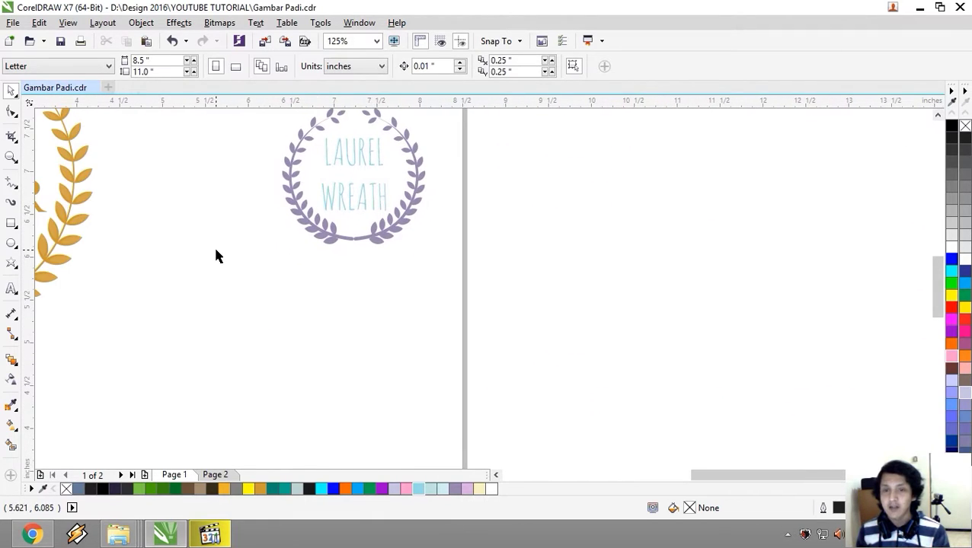
# Draw a circle about 1.28 inches in diameter in the empty area below the wreath and place a partly overlapping copy beside it
pyautogui.moveTo(214, 256); pyautogui.dragTo(281, 156)
pyautogui.moveTo(243, 204); pyautogui.dragTo(569, 423)
pyautogui.moveTo(538, 381); pyautogui.dragTo(379, 157)
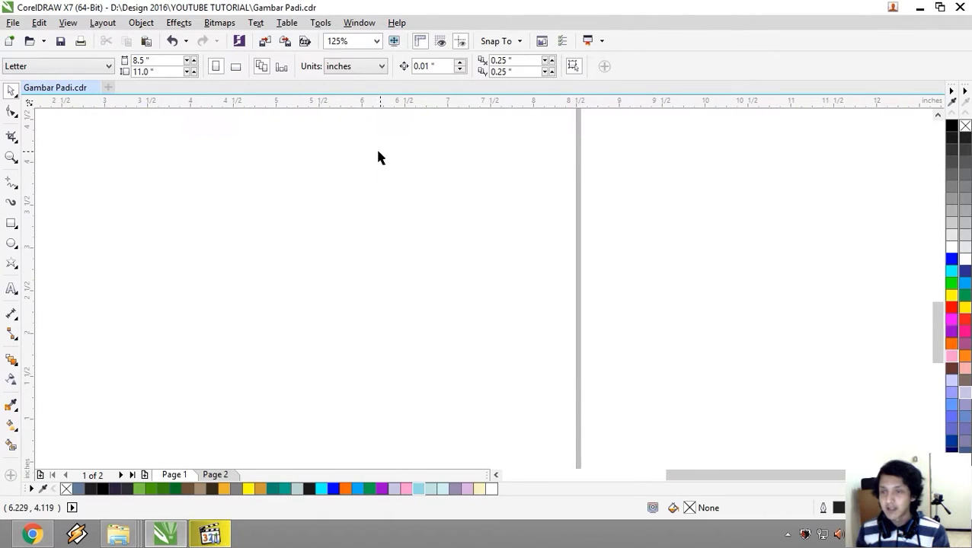
pyautogui.click(11, 244)
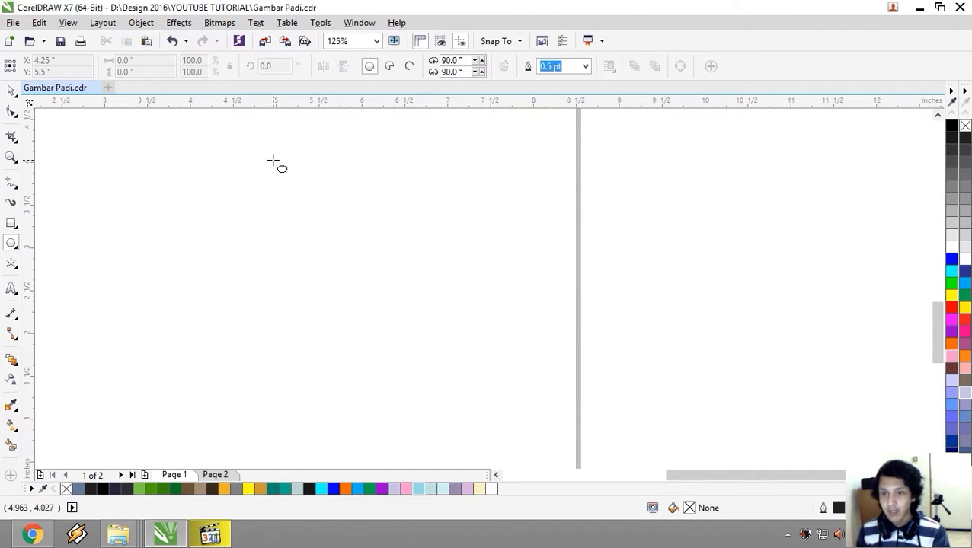
pyautogui.moveTo(208, 221); pyautogui.dragTo(318, 332)
pyautogui.click(11, 91)
pyautogui.moveTo(232, 265); pyautogui.dragTo(312, 240)
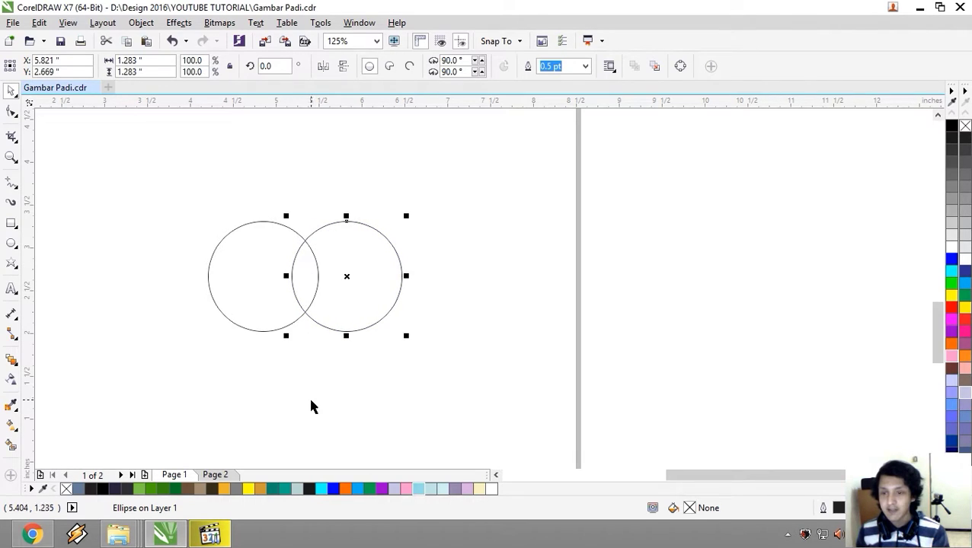
# Intersect the two circles to make a leaf shape, then move the circles apart and the leaf above them
pyautogui.moveTo(154, 151); pyautogui.dragTo(470, 386)
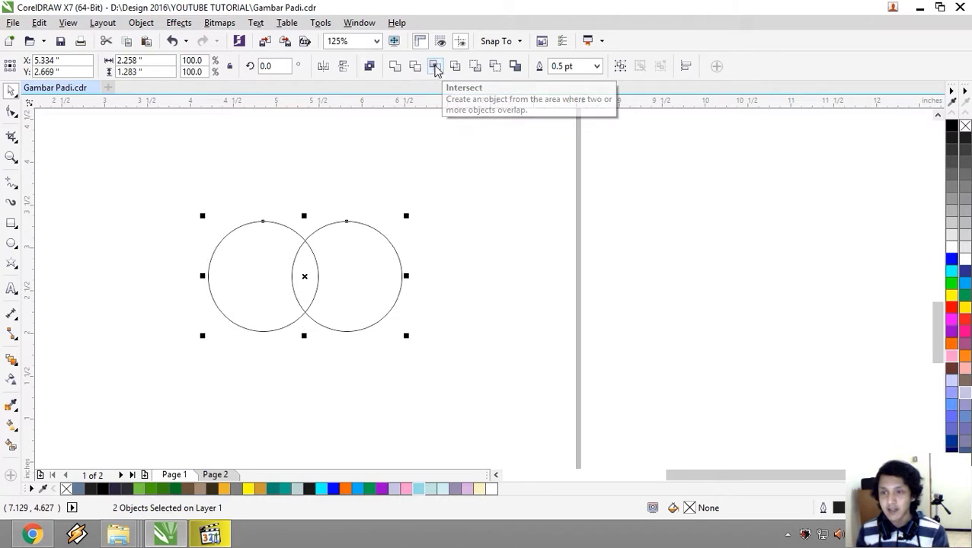
pyautogui.click(434, 66)
pyautogui.click(517, 359)
pyautogui.moveTo(348, 264); pyautogui.dragTo(418, 258)
pyautogui.moveTo(276, 268); pyautogui.dragTo(227, 272)
pyautogui.moveTo(308, 251); pyautogui.dragTo(285, 158)
# Place a copy of the leaf shape about 0.62 inches to the right of the original
pyautogui.scroll(3, 291, 164)
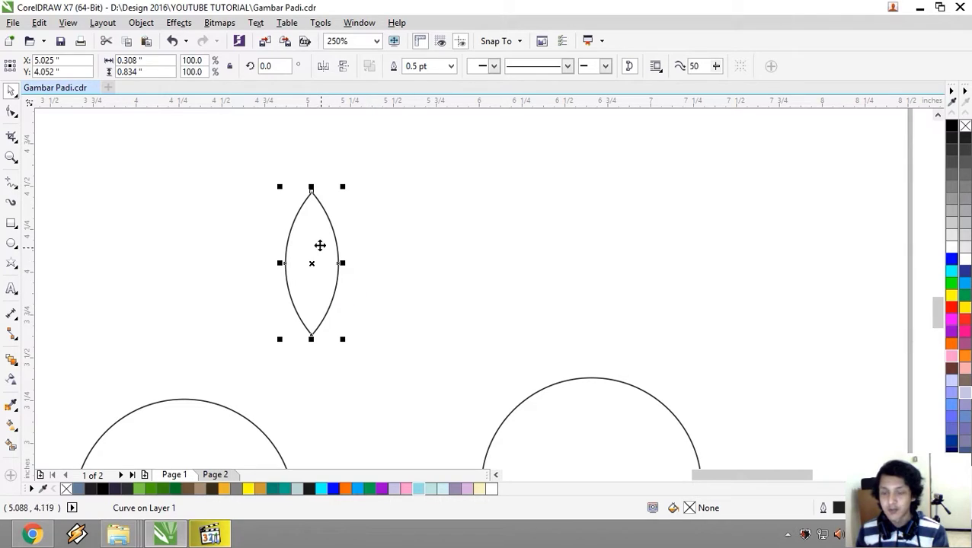
pyautogui.scroll(-1, 398, 257)
pyautogui.scroll(1, 363, 249)
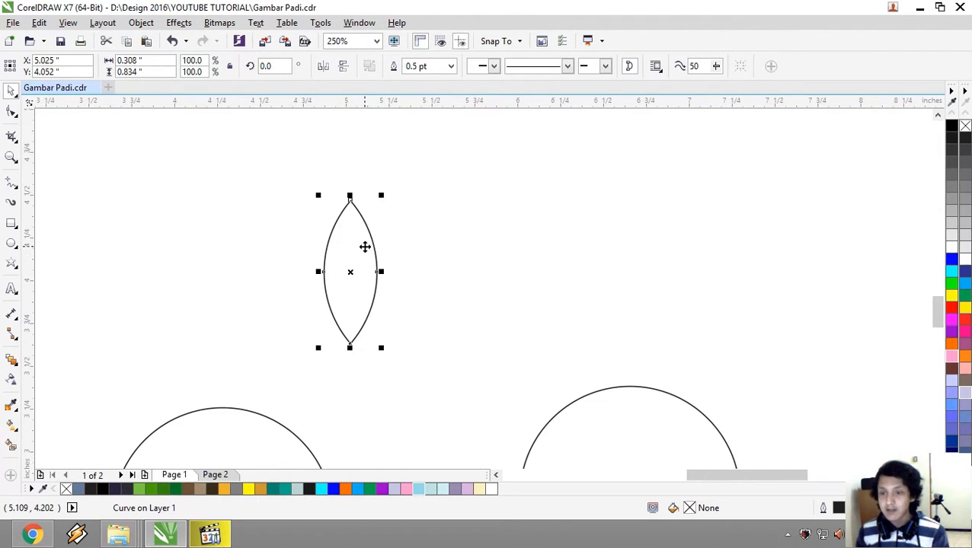
pyautogui.moveTo(457, 253); pyautogui.dragTo(329, 213)
pyautogui.scroll(2, 304, 214)
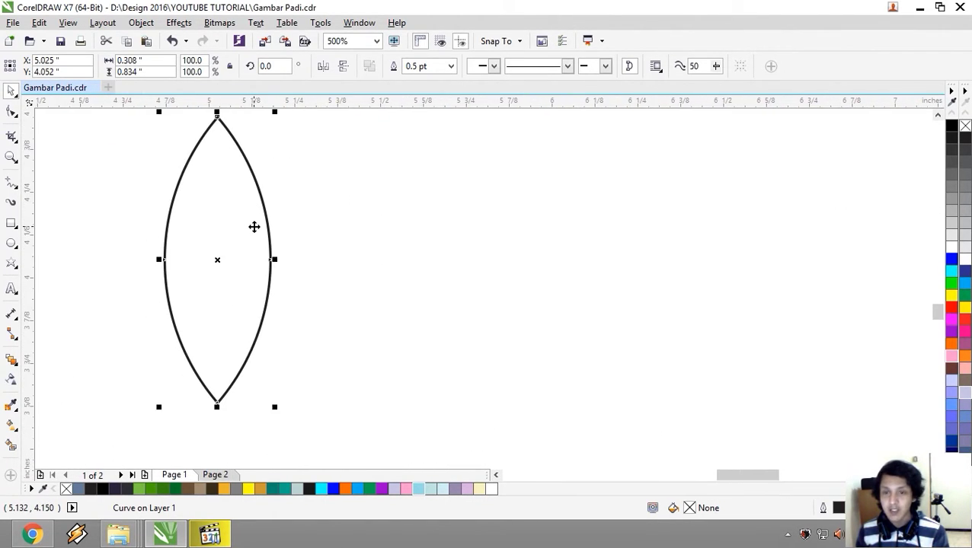
pyautogui.moveTo(211, 219); pyautogui.dragTo(424, 216)
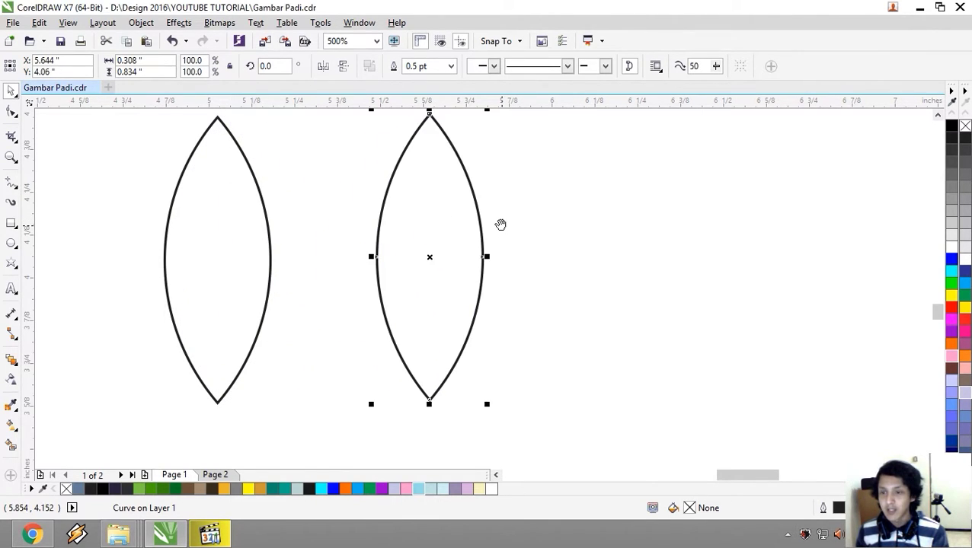
# Make a narrower copy of the second leaf, centred inside it and about 0.087 inches wide at full height
pyautogui.hscroll(1, 492, 248)
pyautogui.scroll(-1, 493, 253)
pyautogui.scroll(1, 493, 267)
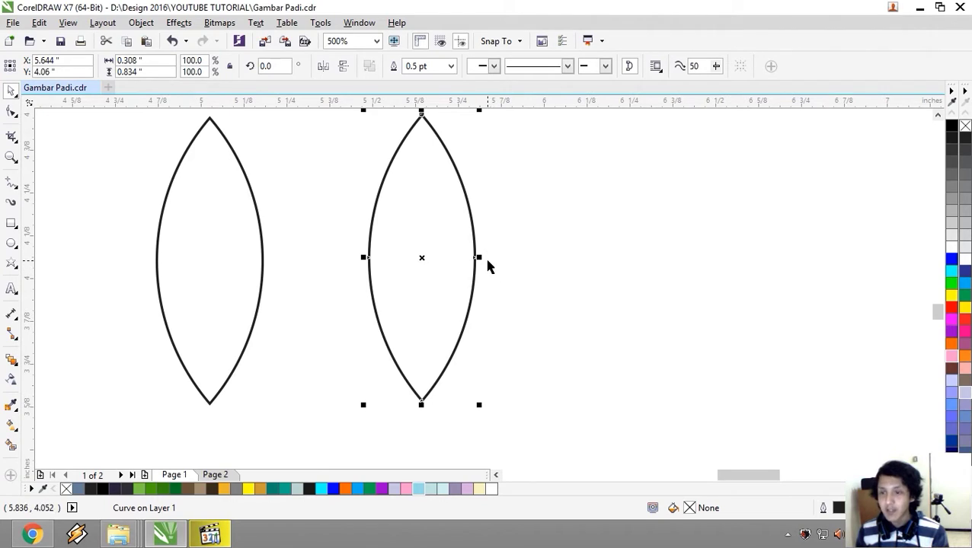
pyautogui.moveTo(480, 256); pyautogui.dragTo(440, 258)
pyautogui.click(423, 238)
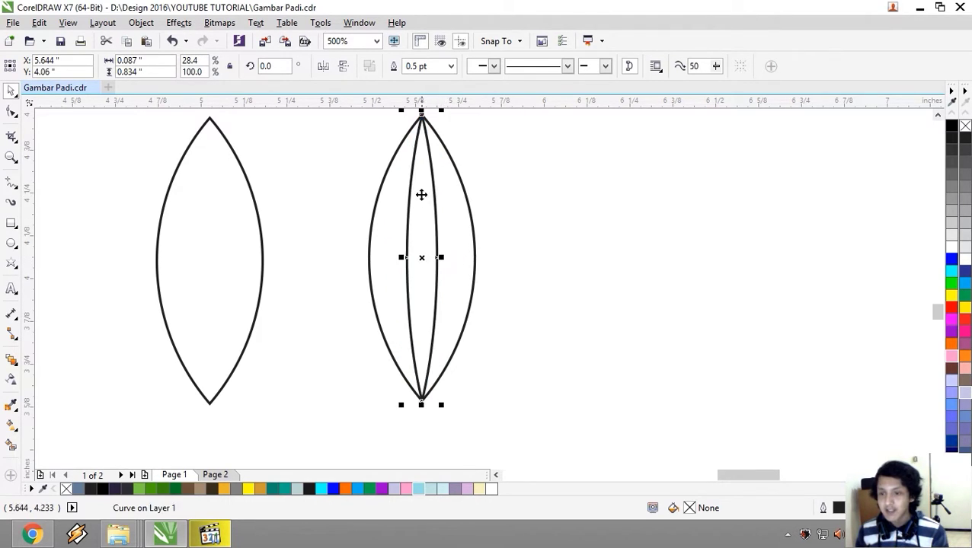
# Shift the narrow inner leaf down past the outer leaf's lower tip and make it even thinner
pyautogui.moveTo(419, 184); pyautogui.dragTo(421, 235)
pyautogui.moveTo(441, 303); pyautogui.dragTo(427, 306)
pyautogui.scroll(2, 422, 304)
pyautogui.scroll(-2, 479, 295)
pyautogui.scroll(1, 475, 297)
# Make a shortened copy of the second outer leaf, about 0.739 inches tall, sharing the same upper tip
pyautogui.click(470, 346)
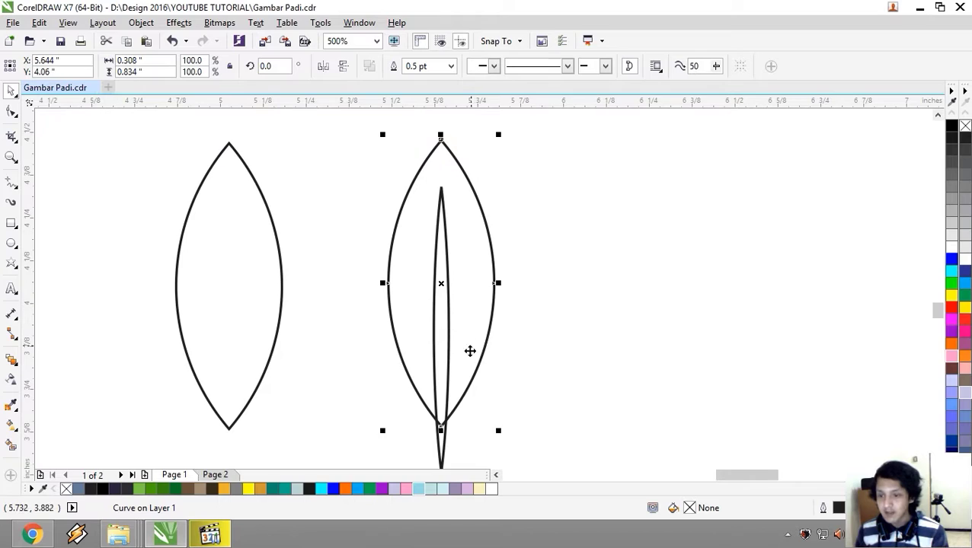
pyautogui.moveTo(440, 429); pyautogui.dragTo(440, 397)
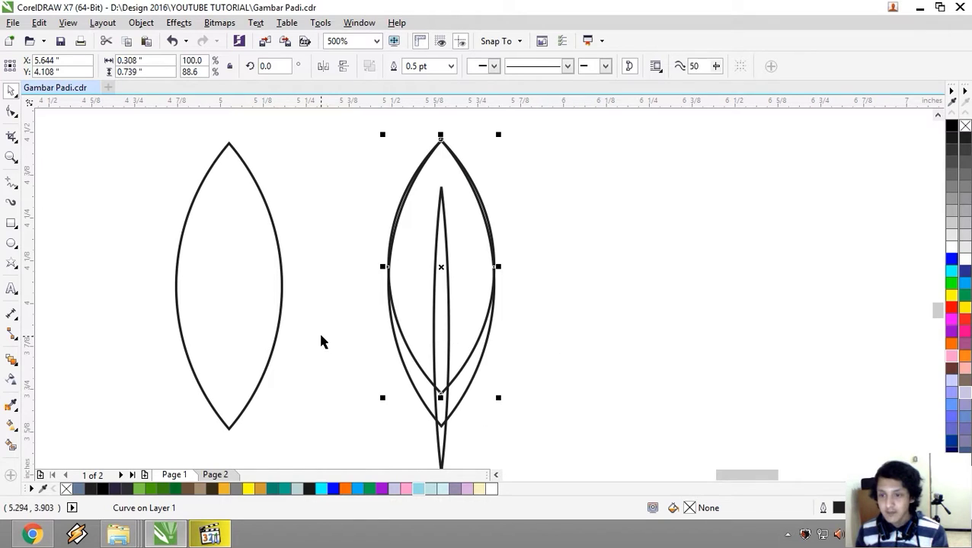
pyautogui.click(540, 359)
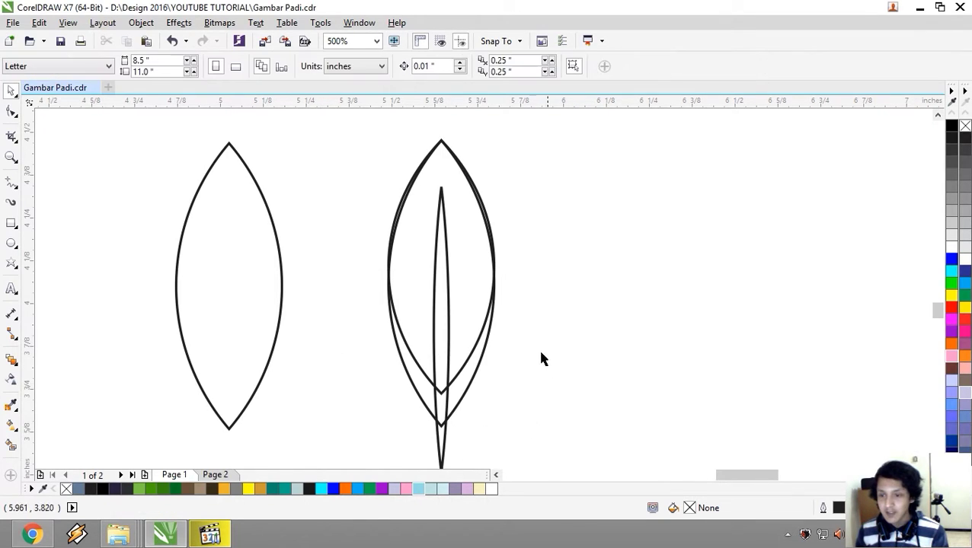
# Try Back Minus Front on the shortened leaf and the thin inner leaf, then undo it
pyautogui.click(478, 242)
pyautogui.keyDown('shift'); pyautogui.click(439, 454); pyautogui.keyUp('shift')
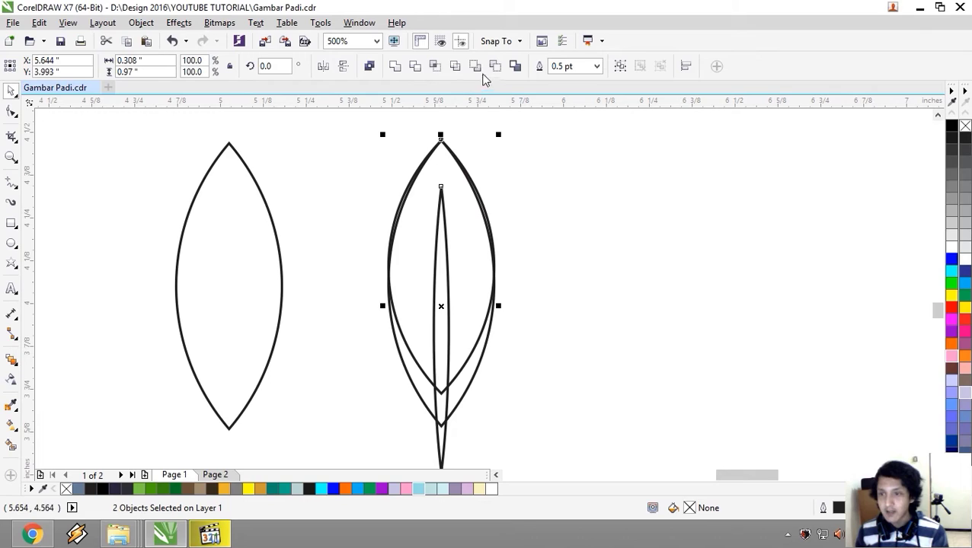
pyautogui.moveTo(443, 313); pyautogui.dragTo(609, 290)
pyautogui.hotkey('ctrl', 'z')
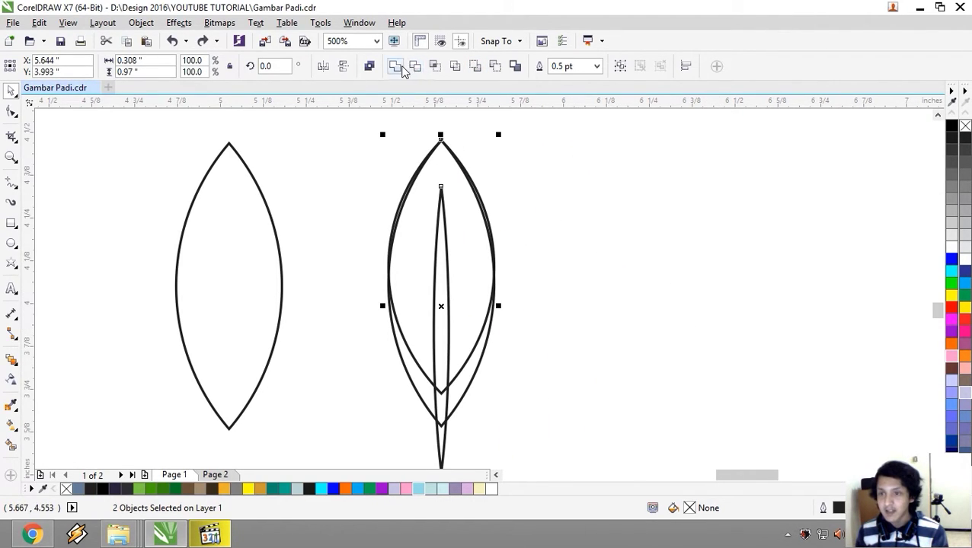
pyautogui.click(495, 66)
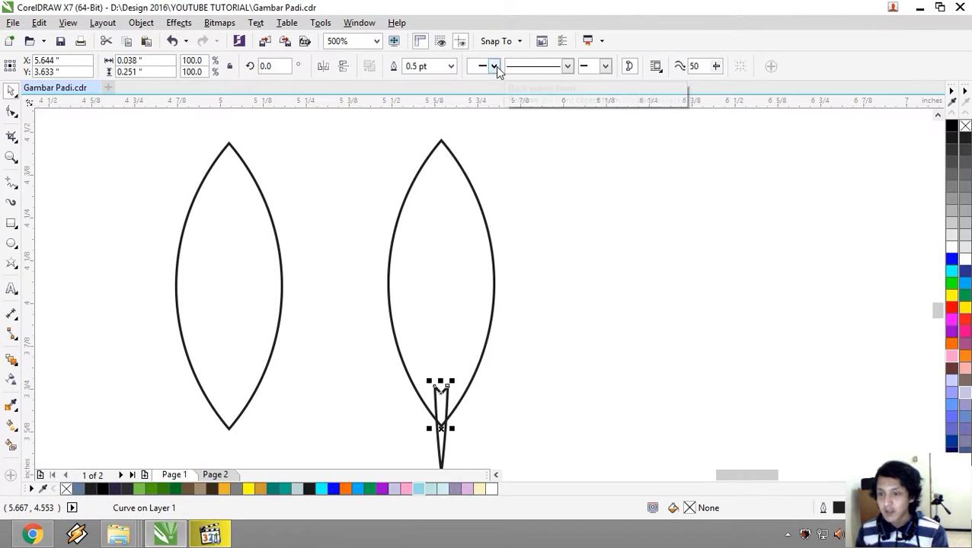
pyautogui.hotkey('ctrl', 'z')
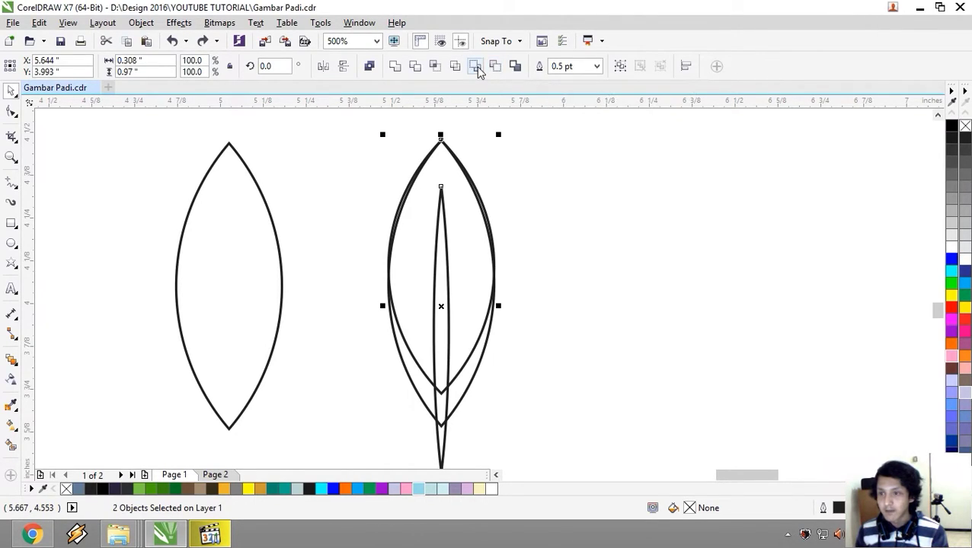
# Cut the thin inner leaf out of the shortened leaf with Front Minus Back
pyautogui.click(475, 66)
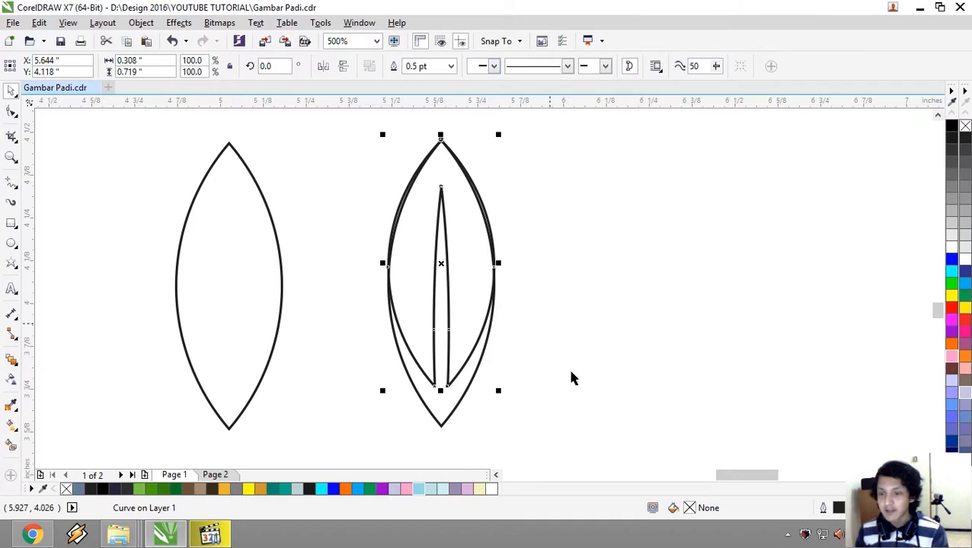
pyautogui.click(556, 347)
pyautogui.moveTo(457, 190); pyautogui.dragTo(620, 208)
pyautogui.hotkey('ctrl', 'z')
pyautogui.click(360, 441)
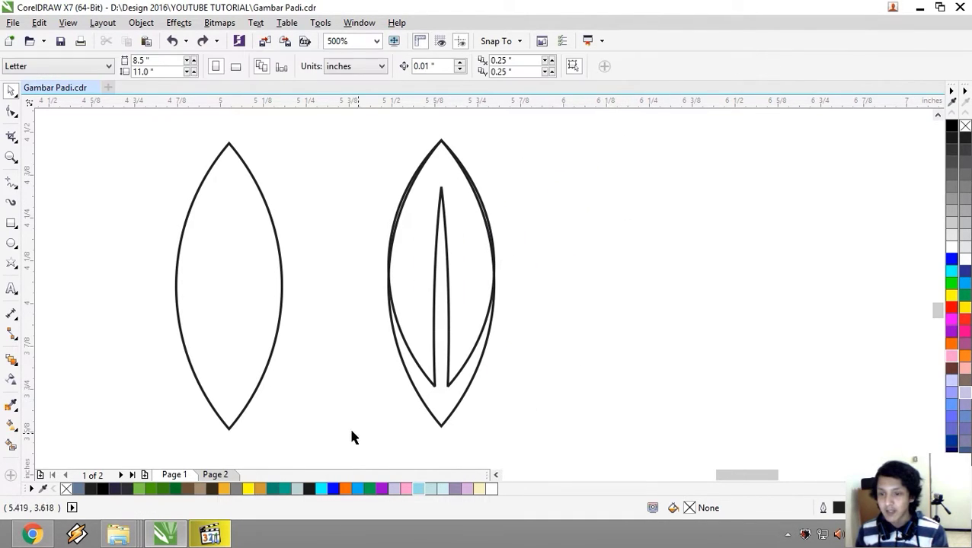
# Smart-fill the vein and lower rim area between the cut shape and the second outer leaf with C40 M20 Y0 K40
pyautogui.click(11, 447)
pyautogui.click(438, 399)
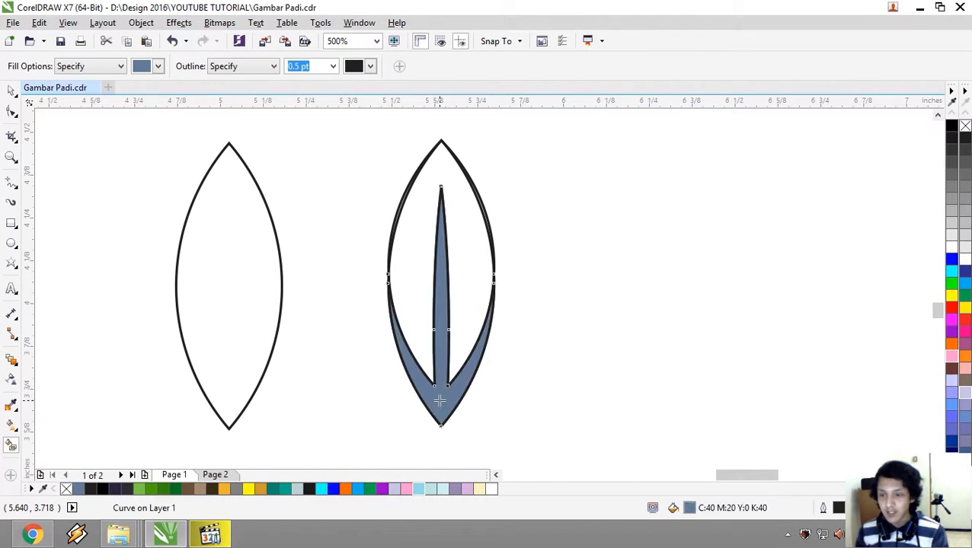
pyautogui.click(12, 90)
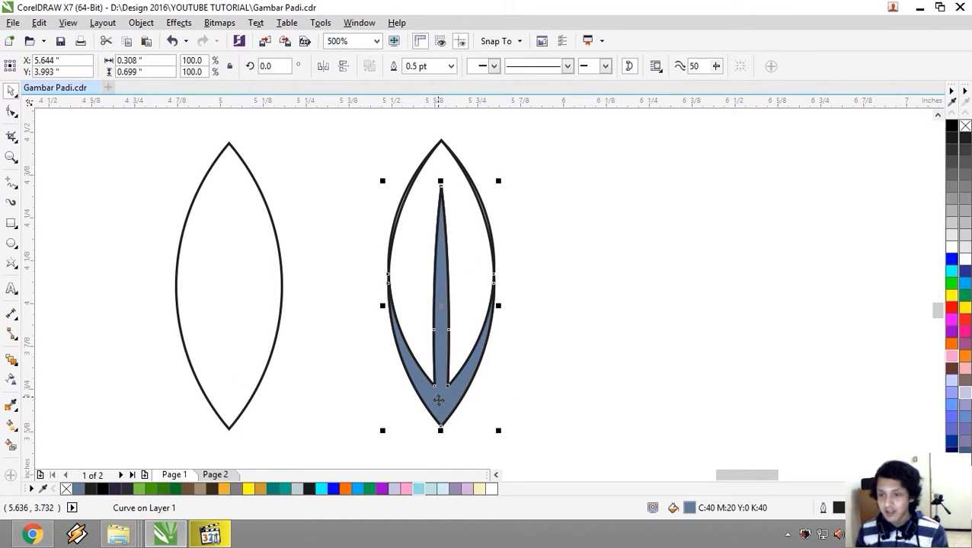
# Move the cut, shortened leaf off the second leaf and delete it, keeping the filled vein shape
pyautogui.click(553, 274)
pyautogui.moveTo(451, 289); pyautogui.dragTo(656, 247)
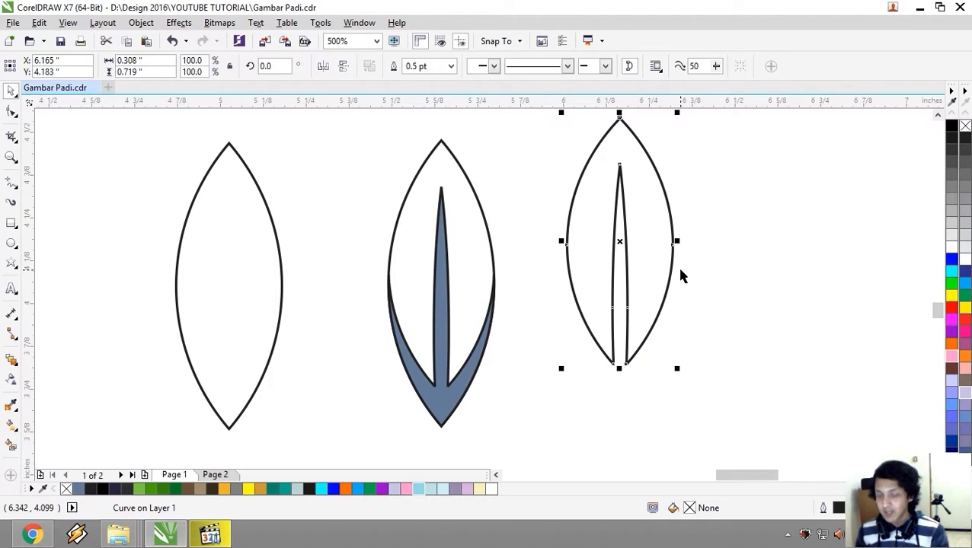
pyautogui.press('Delete')
pyautogui.click(448, 375)
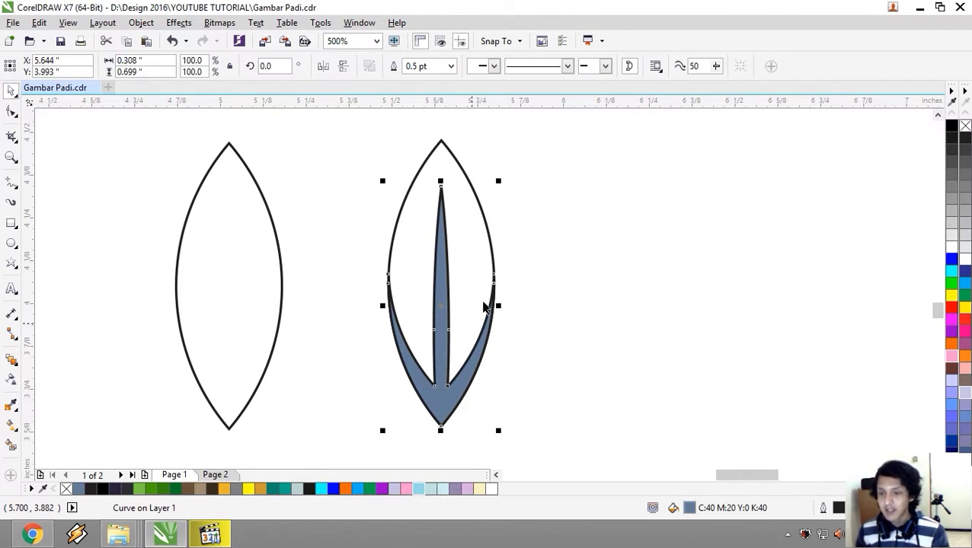
# Remove the outlines from the second leaf's body and vein shape and fill both with black
pyautogui.keyDown('shift'); pyautogui.click(481, 199); pyautogui.keyUp('shift')
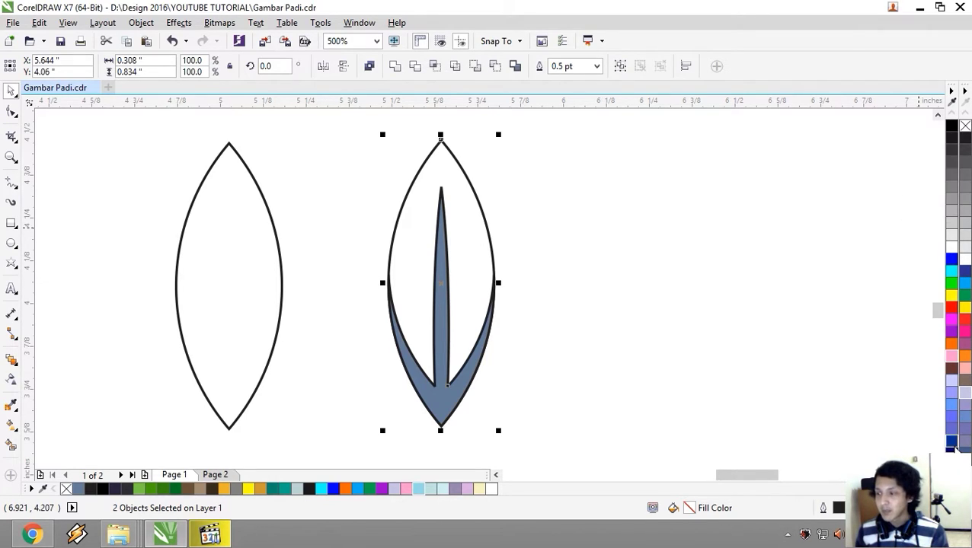
pyautogui.click(951, 475)
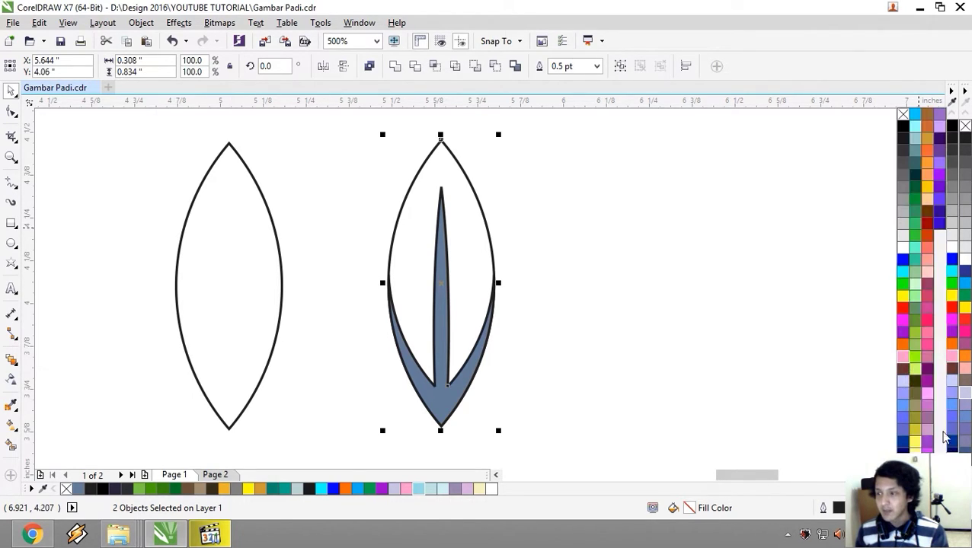
pyautogui.click(903, 115)
pyautogui.click(951, 126)
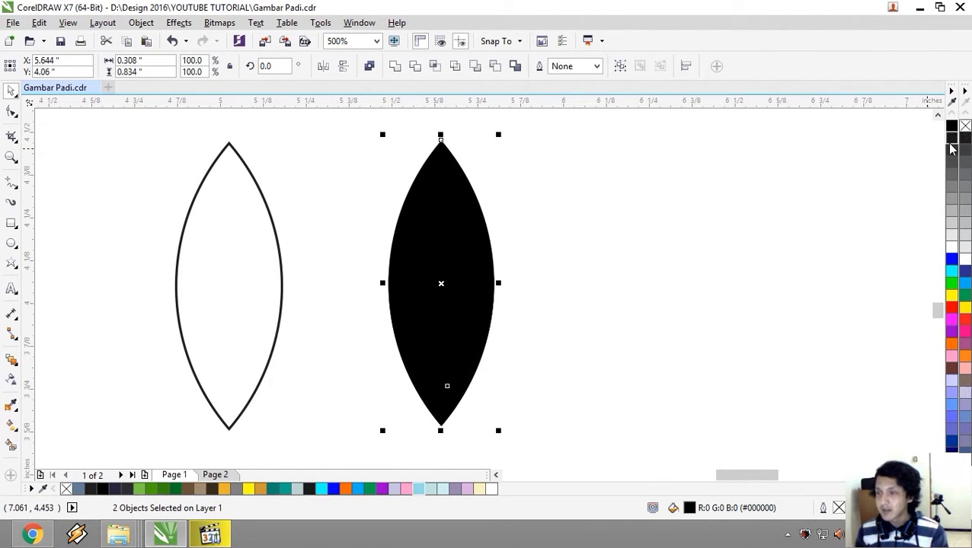
pyautogui.click(537, 335)
# Fill the second leaf's vein and lower rim shape with pale lavender
pyautogui.click(447, 396)
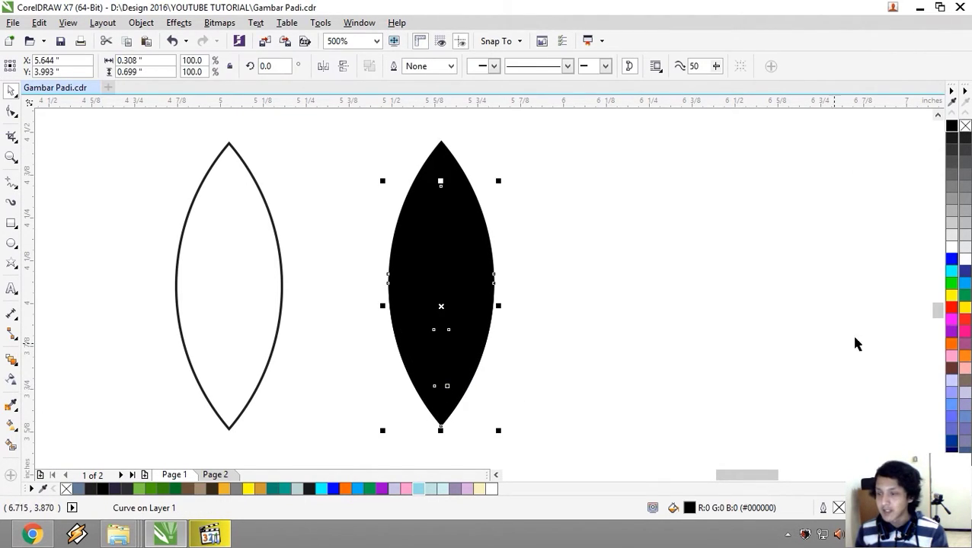
pyautogui.click(953, 360)
pyautogui.click(590, 281)
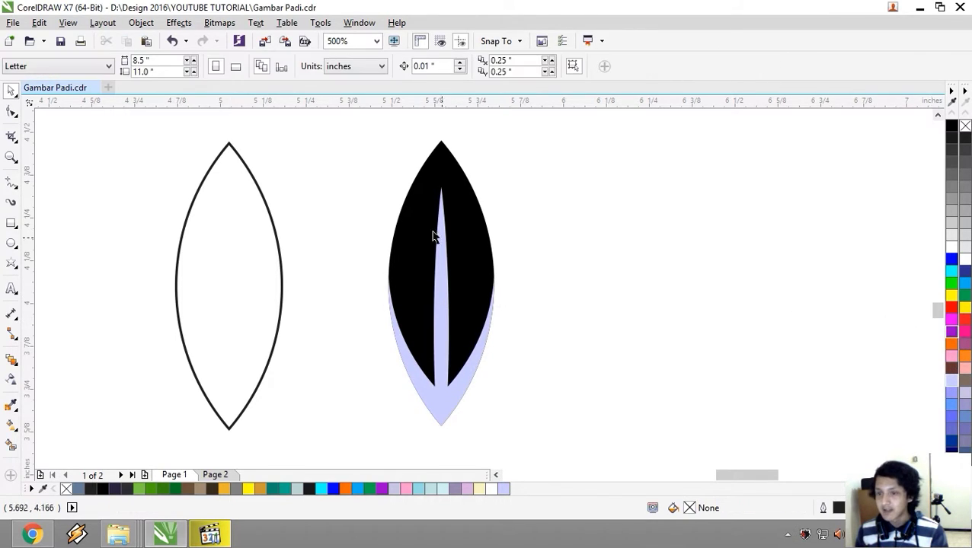
pyautogui.click(457, 181)
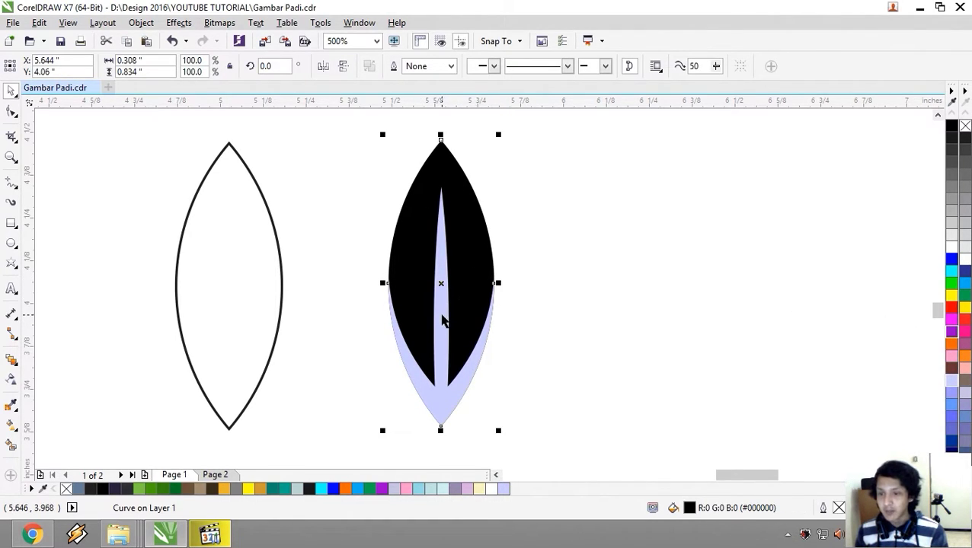
# Fill the second leaf's body with orange #FF6600 and its vein and rim shape with amber #ECB22A
pyautogui.keyDown('shift'); pyautogui.click(442, 316); pyautogui.keyUp('shift')
pyautogui.scroll(-2, 583, 306)
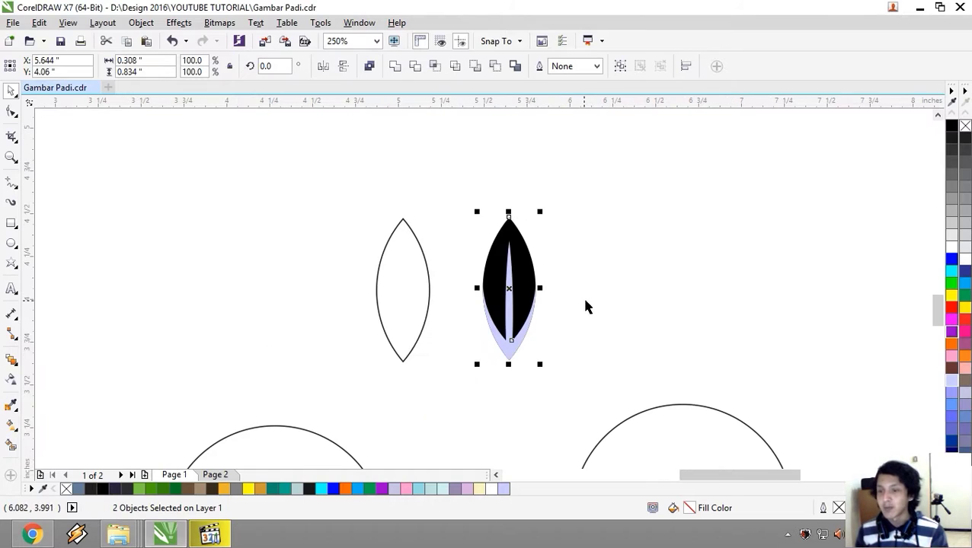
pyautogui.click(951, 344)
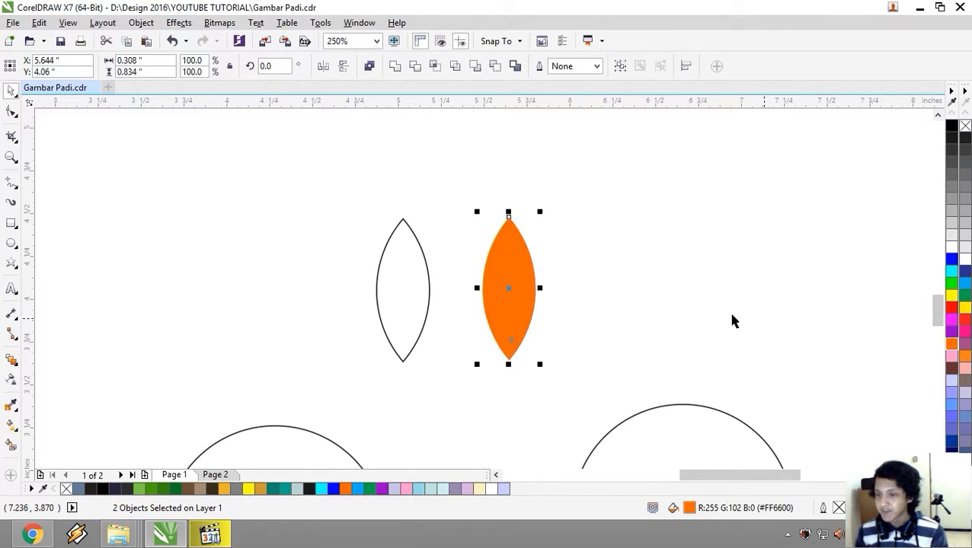
pyautogui.press('Escape')
pyautogui.click(508, 359)
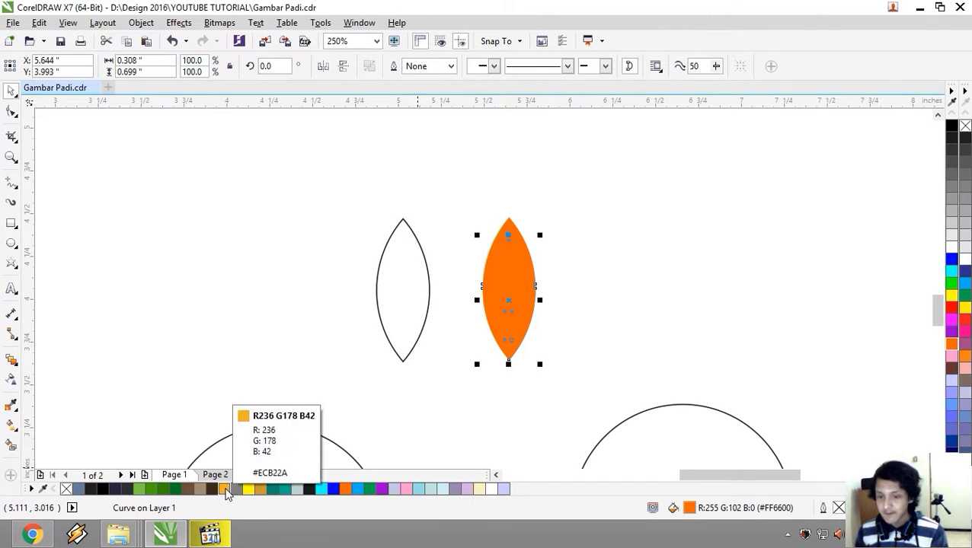
pyautogui.click(226, 489)
# Recolour the second leaf's body with amber #ECB22A and lighten it to a paler neighbouring shade
pyautogui.click(529, 256)
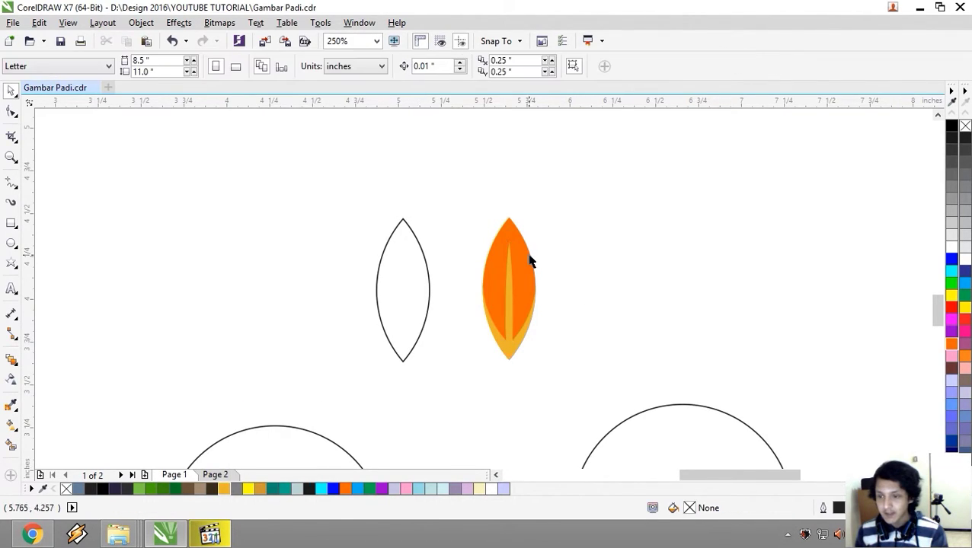
pyautogui.click(224, 490)
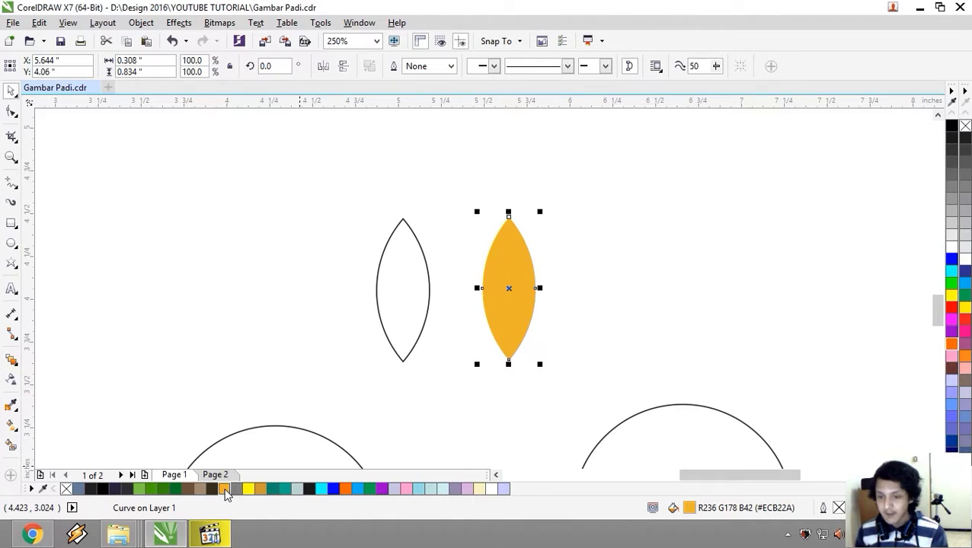
pyautogui.click(224, 491)
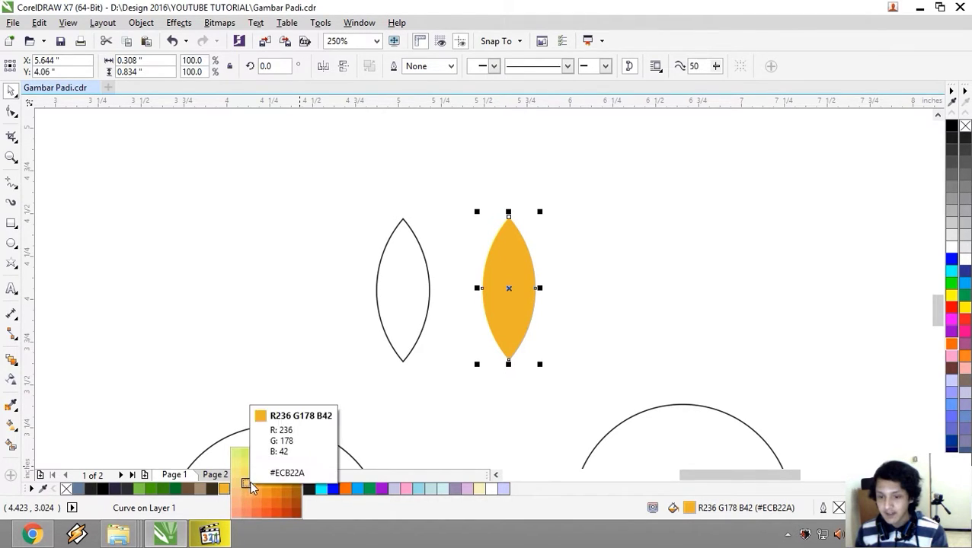
pyautogui.click(250, 484)
pyautogui.click(592, 239)
pyautogui.moveTo(457, 176); pyautogui.dragTo(577, 404)
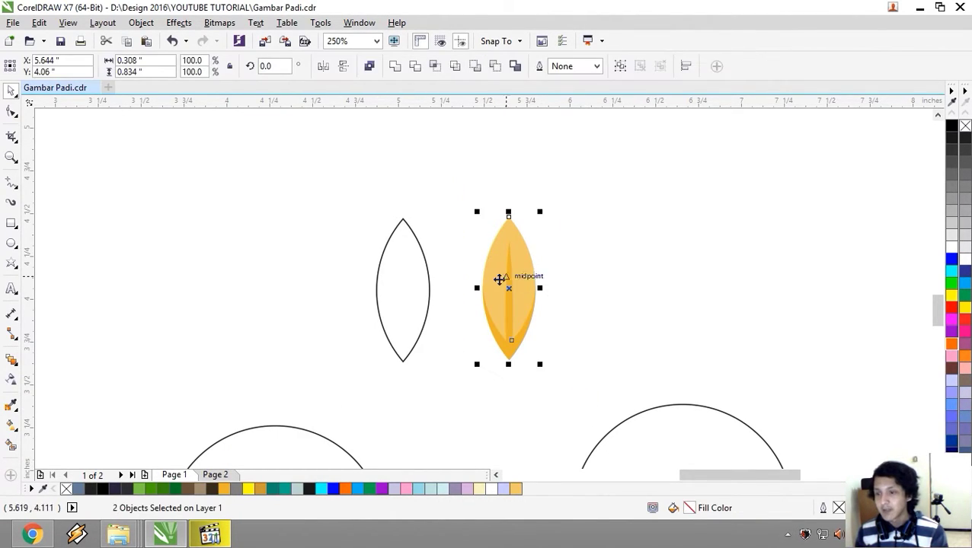
pyautogui.click(631, 292)
# Fill the plain leaf with amber #ECB22A and remove its outline
pyautogui.scroll(-3, 504, 333)
pyautogui.click(464, 315)
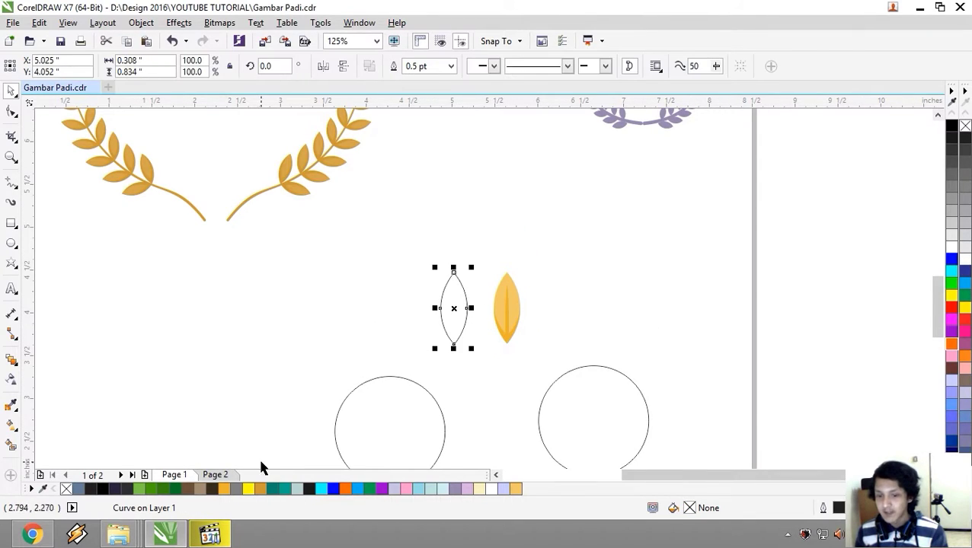
pyautogui.scroll(4, 479, 361)
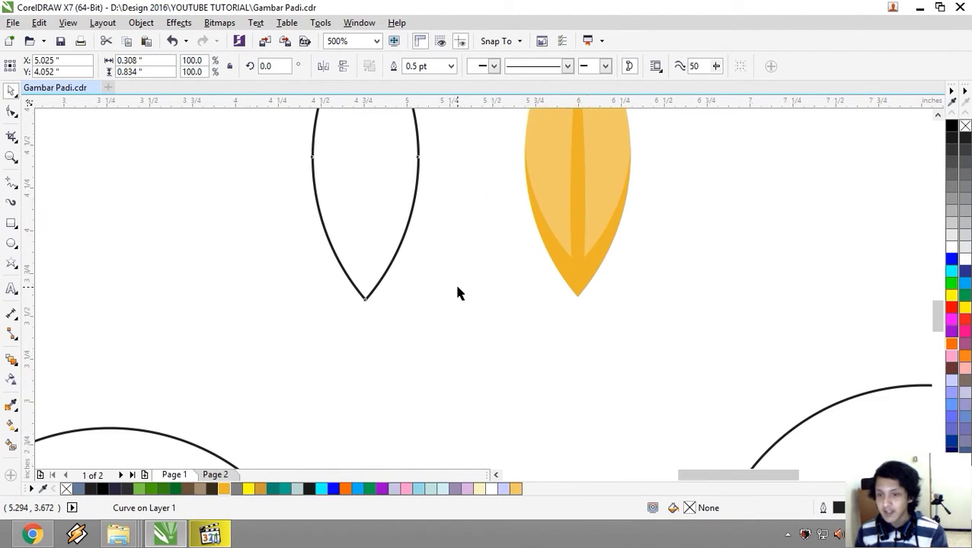
pyautogui.scroll(-2, 457, 293)
pyautogui.click(232, 489)
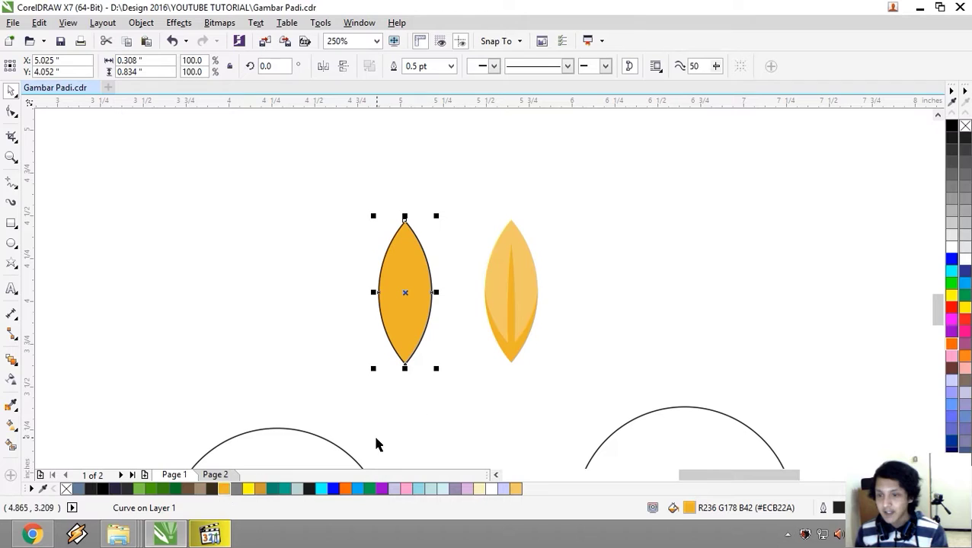
pyautogui.rightClick(67, 489)
pyautogui.click(611, 256)
# Place a copy of the veined leaf about 0.63 inches to its right and group the copy's two shapes
pyautogui.moveTo(644, 327); pyautogui.dragTo(535, 319)
pyautogui.moveTo(366, 173); pyautogui.dragTo(445, 370)
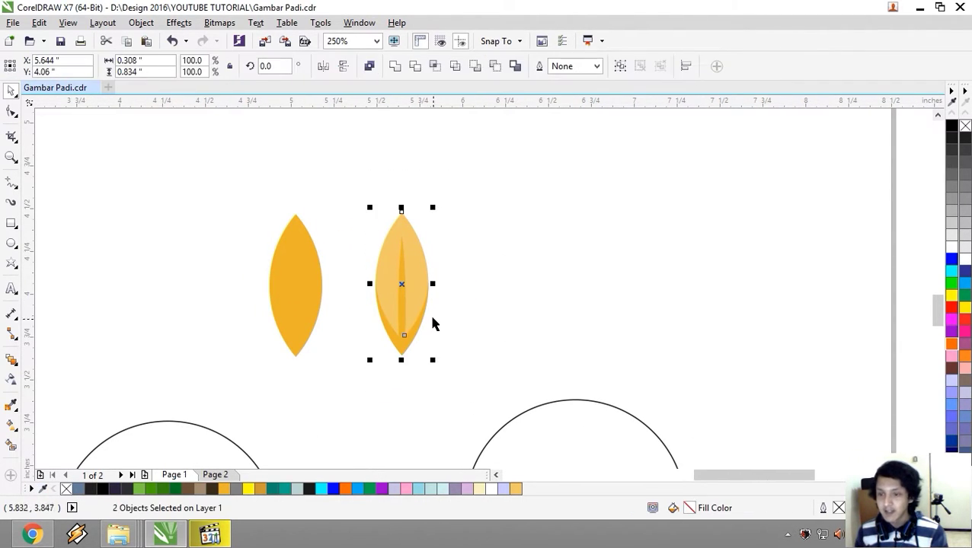
pyautogui.moveTo(422, 304); pyautogui.dragTo(529, 304)
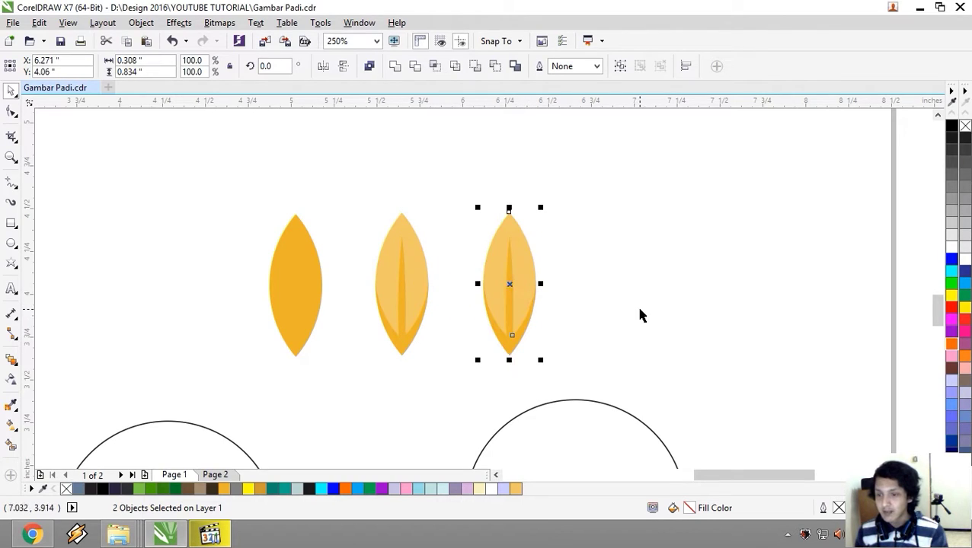
pyautogui.click(620, 66)
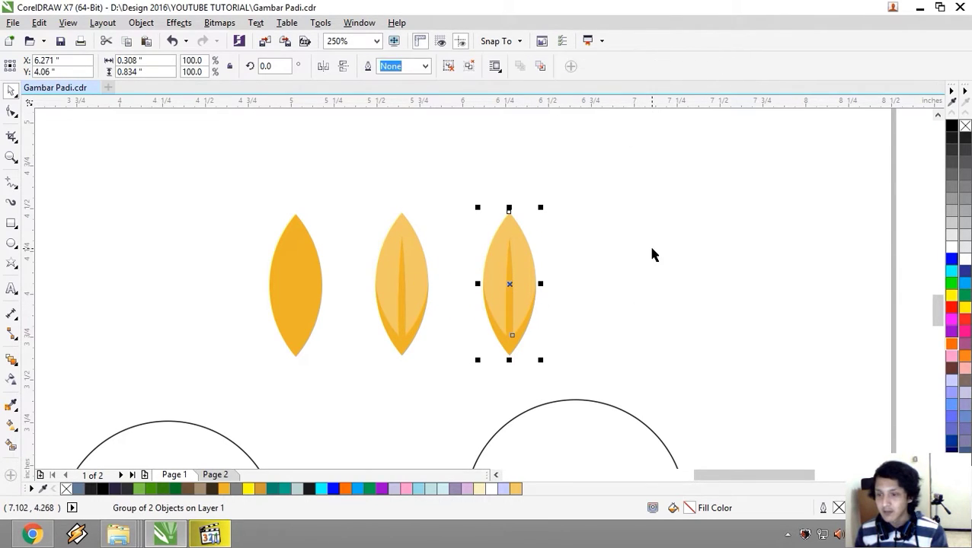
# Try a Zipper distortion from the lower tip of the grouped leaf, then undo it
pyautogui.click(11, 361)
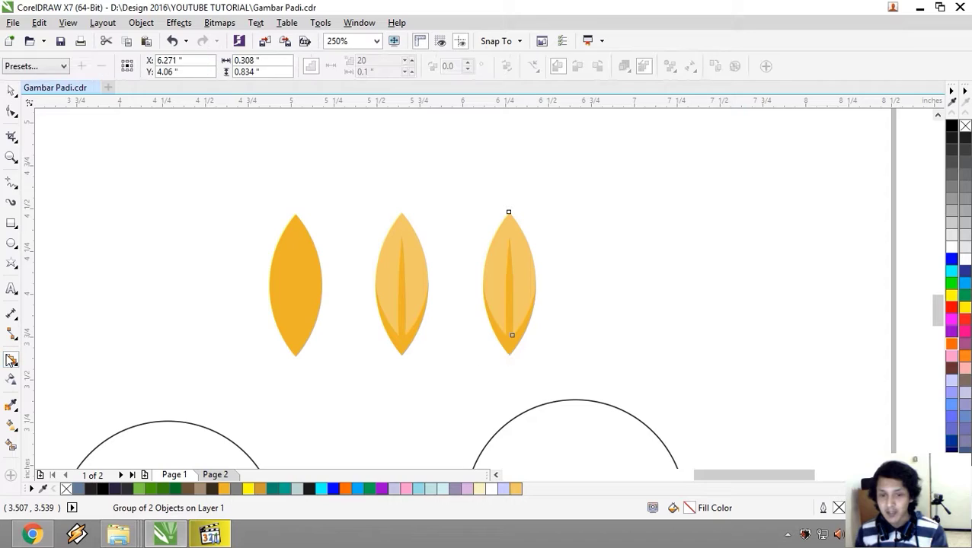
pyautogui.click(11, 362)
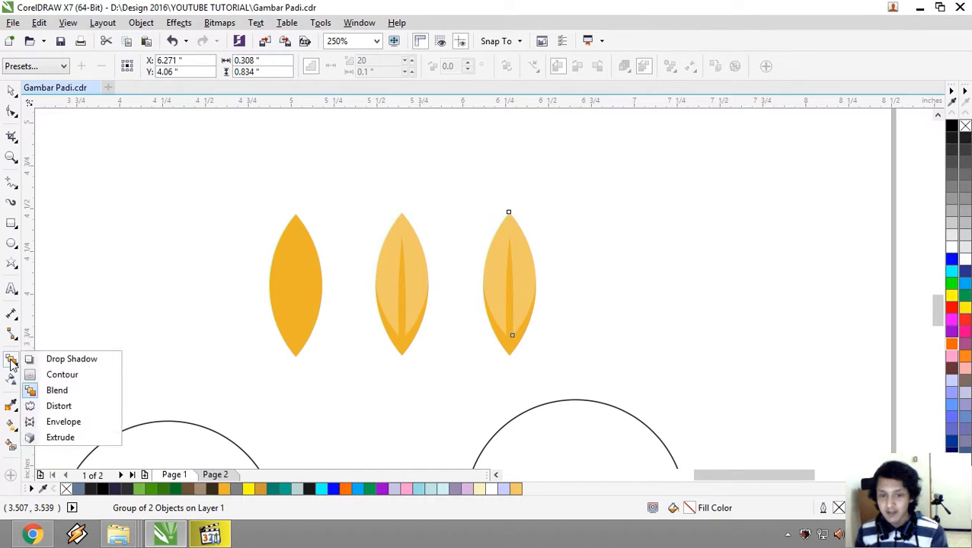
pyautogui.click(58, 406)
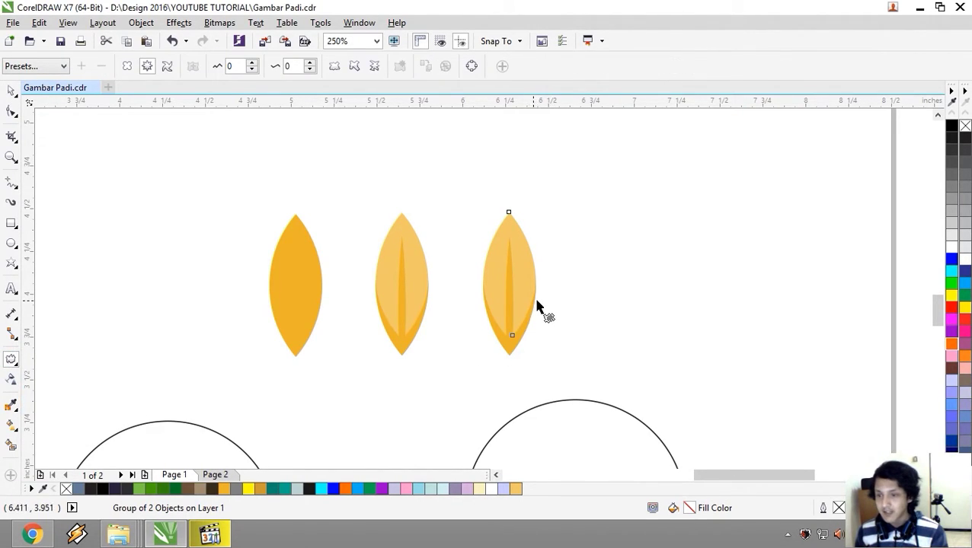
pyautogui.moveTo(512, 357); pyautogui.dragTo(530, 366)
pyautogui.hotkey('ctrl', 'z')
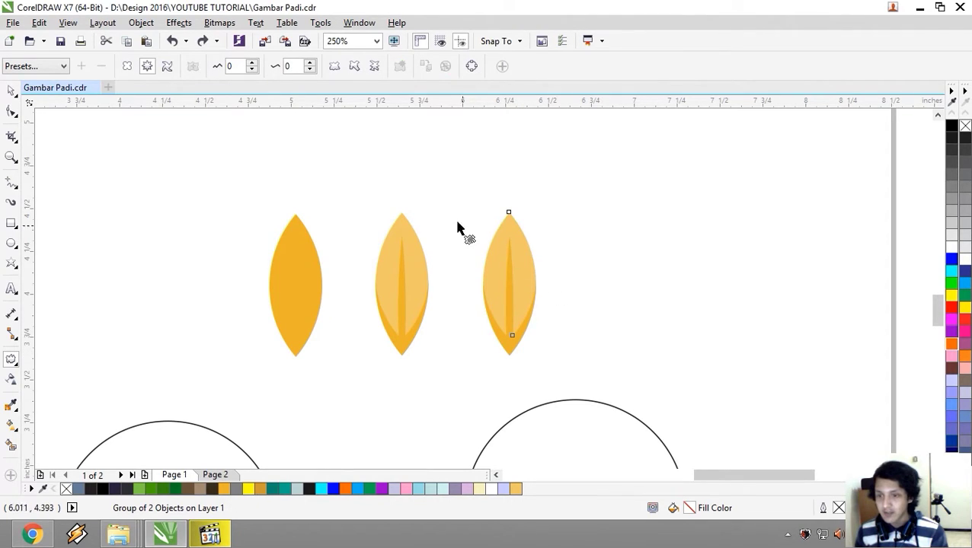
# Bend the grouped leaf into a curve with a clockwise Twister distortion of about 26 degrees centred on its upper tip
pyautogui.click(165, 69)
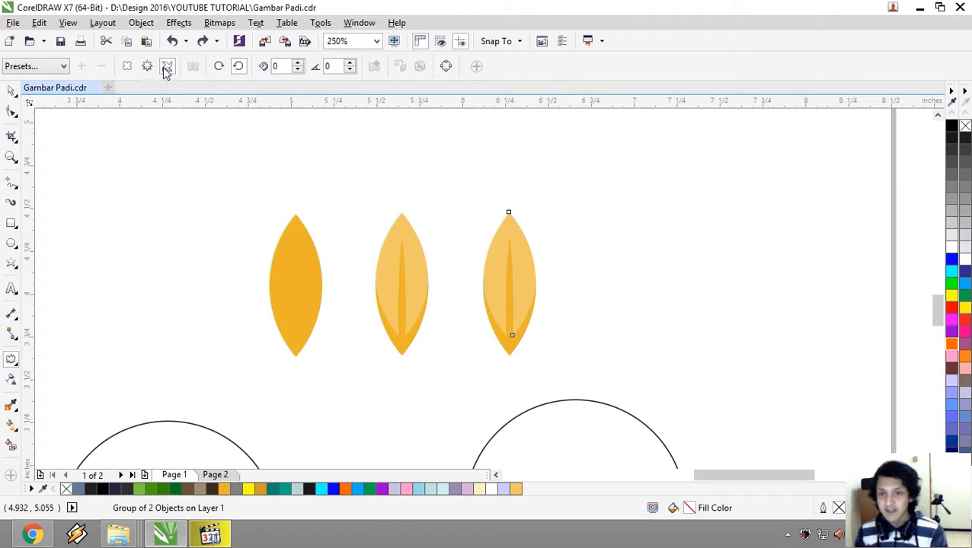
pyautogui.moveTo(512, 356); pyautogui.dragTo(543, 380)
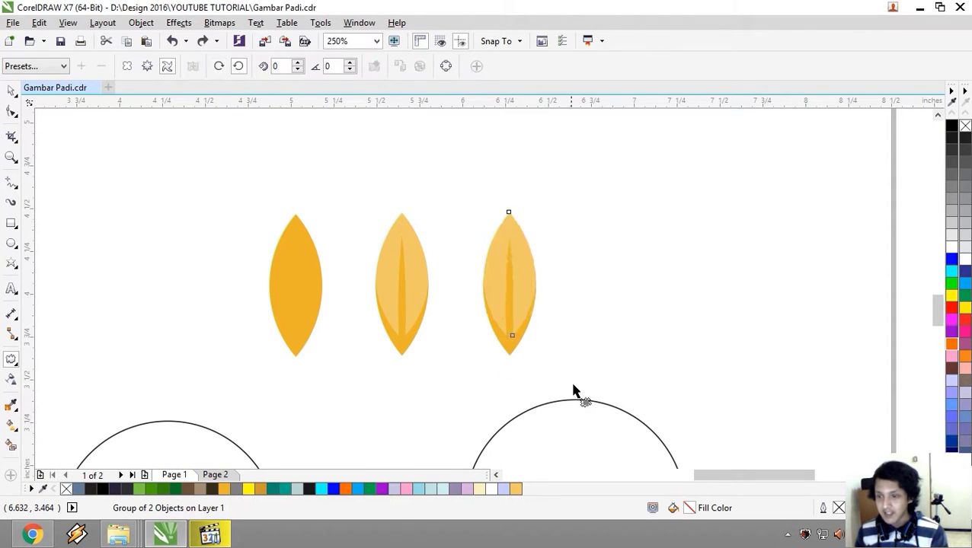
pyautogui.moveTo(515, 222); pyautogui.dragTo(552, 234)
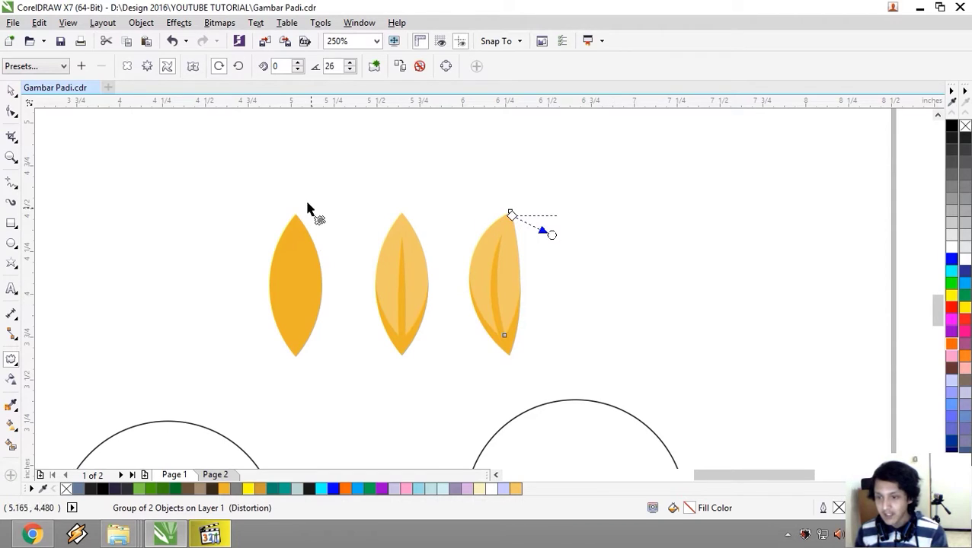
# Try rotating the bent leaf by 45 degrees, then undo the rotation
pyautogui.click(12, 89)
pyautogui.moveTo(455, 190); pyautogui.dragTo(594, 394)
pyautogui.click(507, 256)
pyautogui.moveTo(524, 207); pyautogui.dragTo(457, 200)
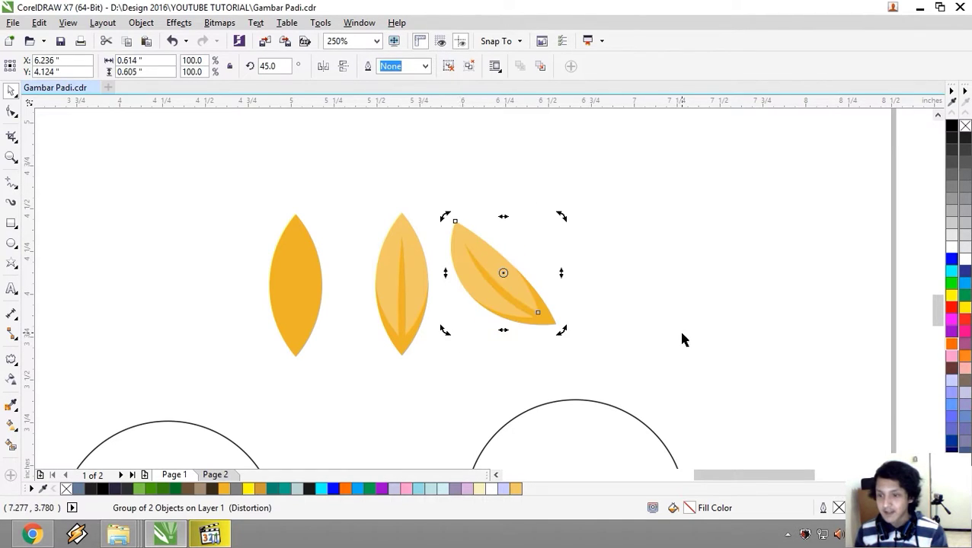
pyautogui.hotkey('ctrl', 'z')
pyautogui.press('Escape')
# Move the plain amber leaf away from the veined leaves to about X 8.0, Y 3.96 inches, near the page's right edge
pyautogui.scroll(-2, 598, 331)
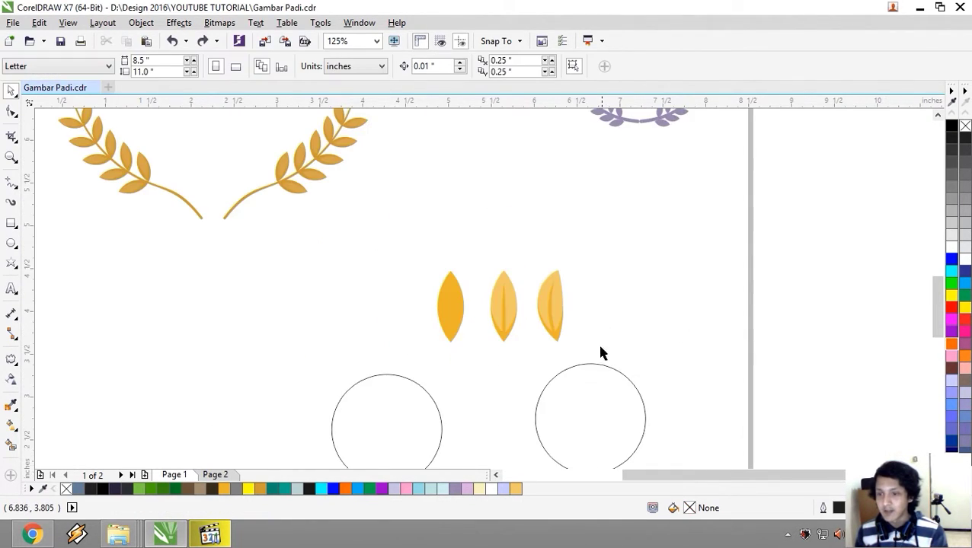
pyautogui.scroll(-3, 592, 259)
pyautogui.moveTo(556, 217); pyautogui.dragTo(481, 289)
pyautogui.moveTo(535, 337); pyautogui.dragTo(563, 374)
pyautogui.moveTo(383, 326); pyautogui.dragTo(646, 204)
pyautogui.moveTo(649, 202); pyautogui.dragTo(426, 369)
pyautogui.scroll(-1, 418, 360)
pyautogui.click(419, 336)
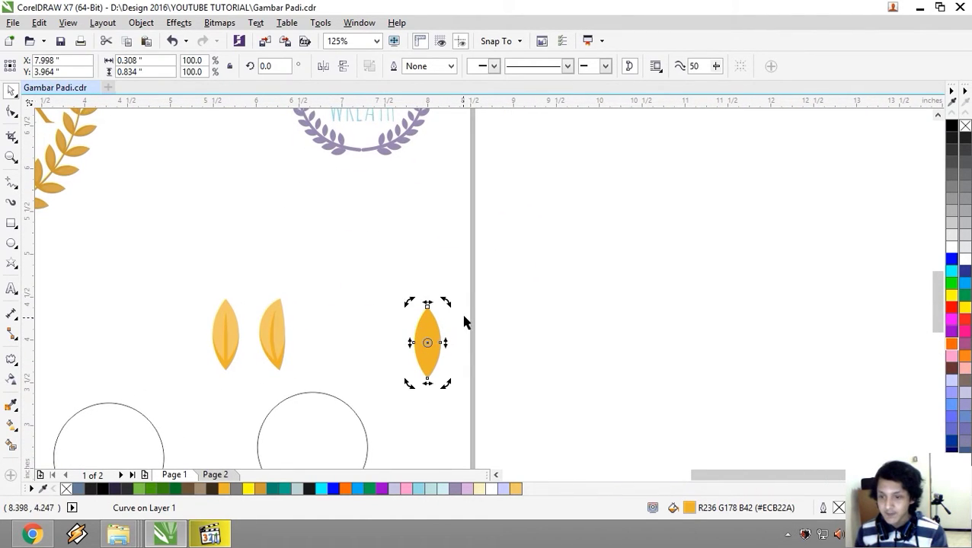
# Rotate the plain amber leaf 30 degrees counterclockwise
pyautogui.moveTo(448, 304); pyautogui.dragTo(409, 310)
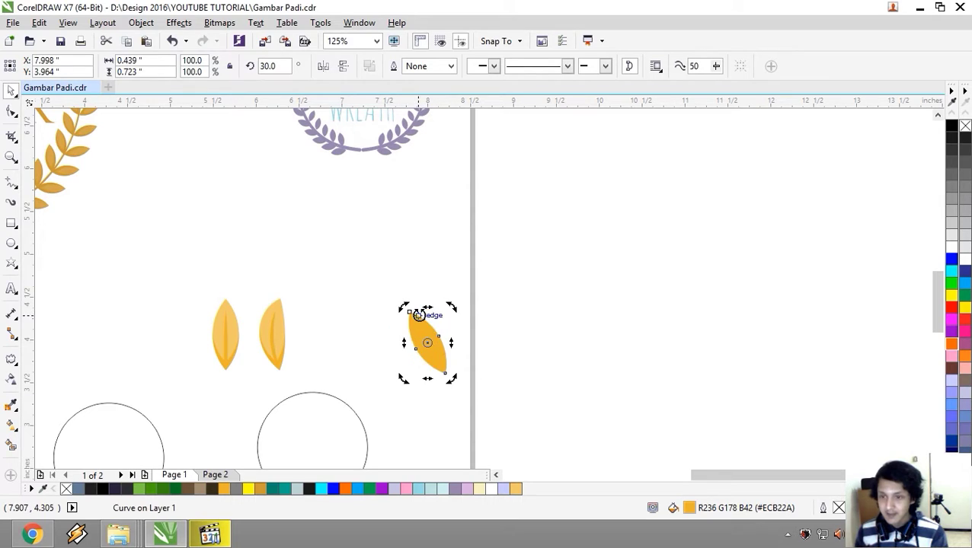
# Examine the leaf shapes, angles and spacing along the stems of the gold and purple reference wreaths
pyautogui.moveTo(319, 194); pyautogui.dragTo(595, 389)
pyautogui.scroll(3, 300, 322)
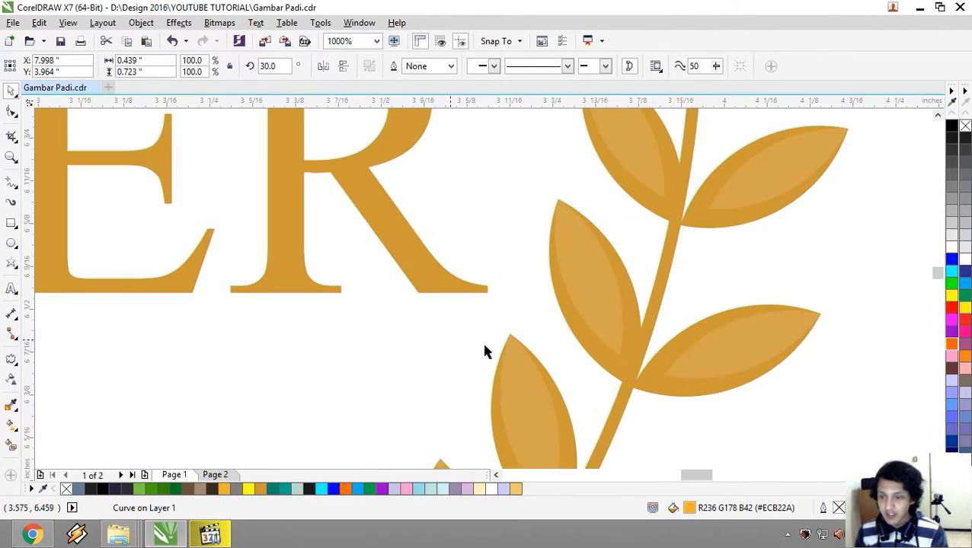
pyautogui.moveTo(598, 324); pyautogui.dragTo(481, 260)
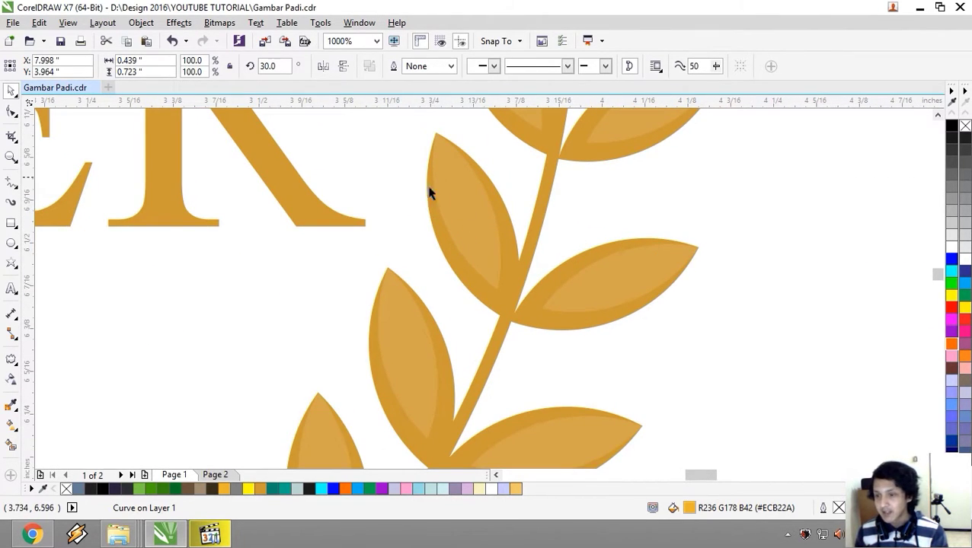
pyautogui.scroll(-1, 499, 244)
pyautogui.moveTo(666, 285); pyautogui.dragTo(337, 323)
pyautogui.scroll(-1, 343, 324)
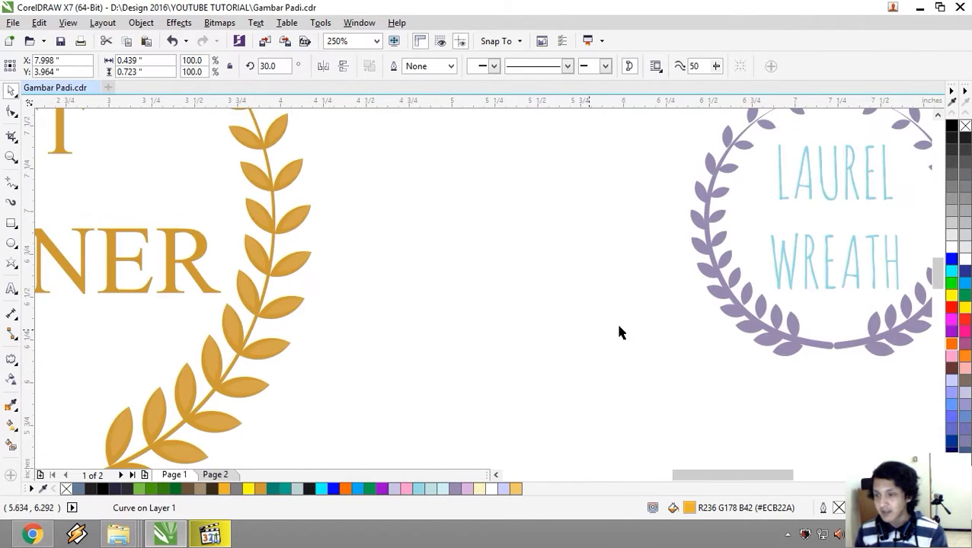
pyautogui.moveTo(646, 320); pyautogui.dragTo(315, 397)
pyautogui.scroll(2, 434, 351)
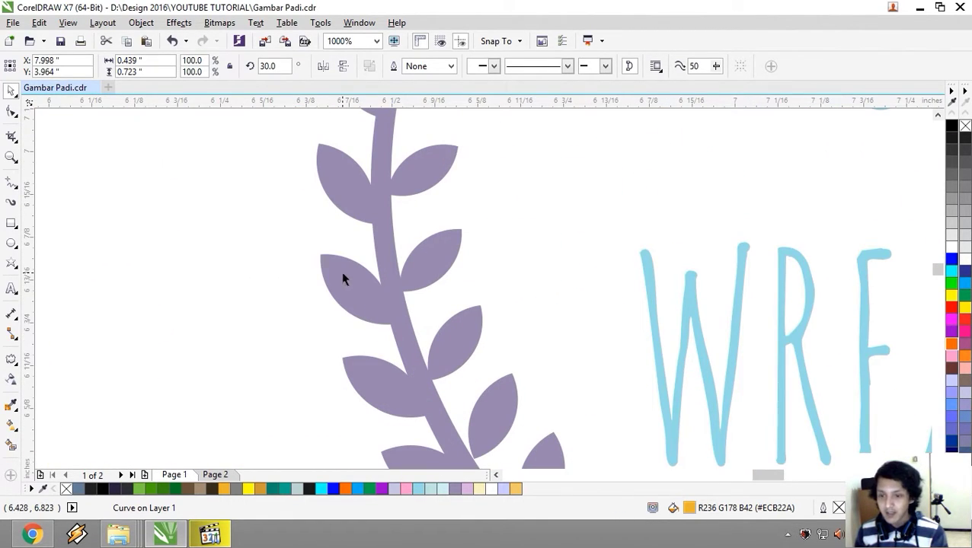
pyautogui.click(343, 280)
pyautogui.scroll(-3, 432, 262)
pyautogui.moveTo(476, 376); pyautogui.dragTo(239, 276)
pyautogui.scroll(-2, 455, 184)
# Rotate the plain amber leaf further counterclockwise to an angle of 45 degrees
pyautogui.scroll(2, 473, 218)
pyautogui.scroll(1, 438, 200)
pyautogui.click(232, 256)
pyautogui.click(232, 258)
pyautogui.moveTo(278, 202); pyautogui.dragTo(253, 200)
pyautogui.click(330, 244)
# Create a horizontally mirrored copy of the tilted leaf beside the original so their lower tips meet
pyautogui.moveTo(272, 280); pyautogui.dragTo(368, 335)
pyautogui.click(323, 335)
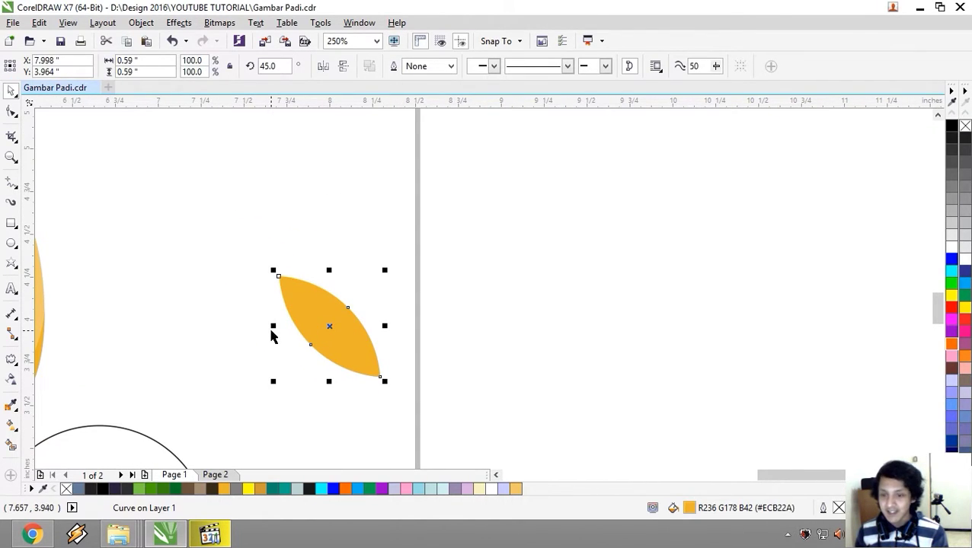
pyautogui.moveTo(272, 326); pyautogui.dragTo(420, 332)
pyautogui.scroll(-2, 465, 362)
# Move the leaf pair closer to the veined leaves and scale it down proportionally to about 0.749 by 0.375 inches
pyautogui.moveTo(357, 295); pyautogui.dragTo(522, 399)
pyautogui.moveTo(519, 336); pyautogui.dragTo(533, 251)
pyautogui.moveTo(498, 304); pyautogui.dragTo(635, 320)
pyautogui.moveTo(577, 289); pyautogui.dragTo(456, 329)
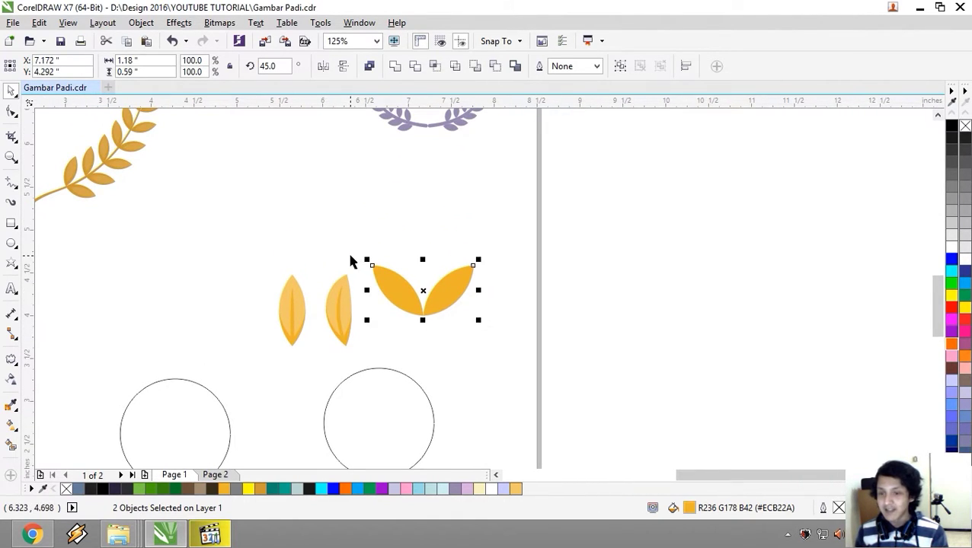
pyautogui.moveTo(365, 261); pyautogui.dragTo(403, 279)
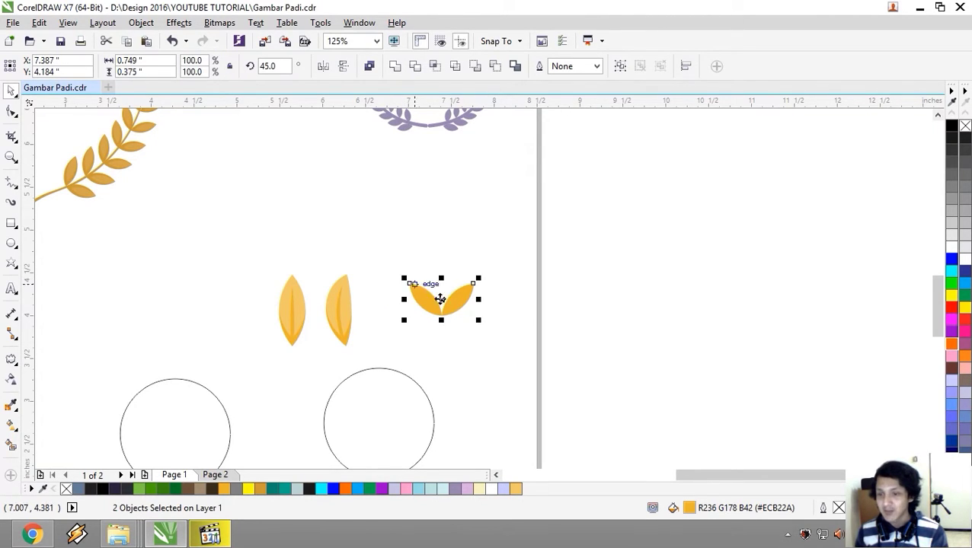
# Delete the 1.283-inch circle between the veined leaves and the leaf pair, keeping the other circle
pyautogui.click(506, 321)
pyautogui.moveTo(506, 321); pyautogui.dragTo(393, 364)
pyautogui.moveTo(382, 410); pyautogui.dragTo(453, 248)
pyautogui.moveTo(346, 147); pyautogui.dragTo(465, 230)
pyautogui.moveTo(441, 335); pyautogui.dragTo(486, 332)
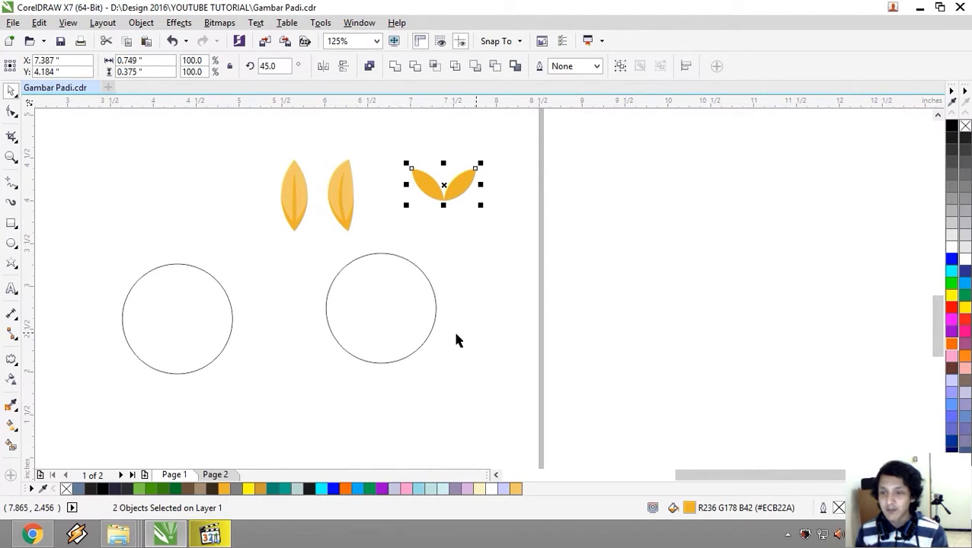
pyautogui.click(395, 332)
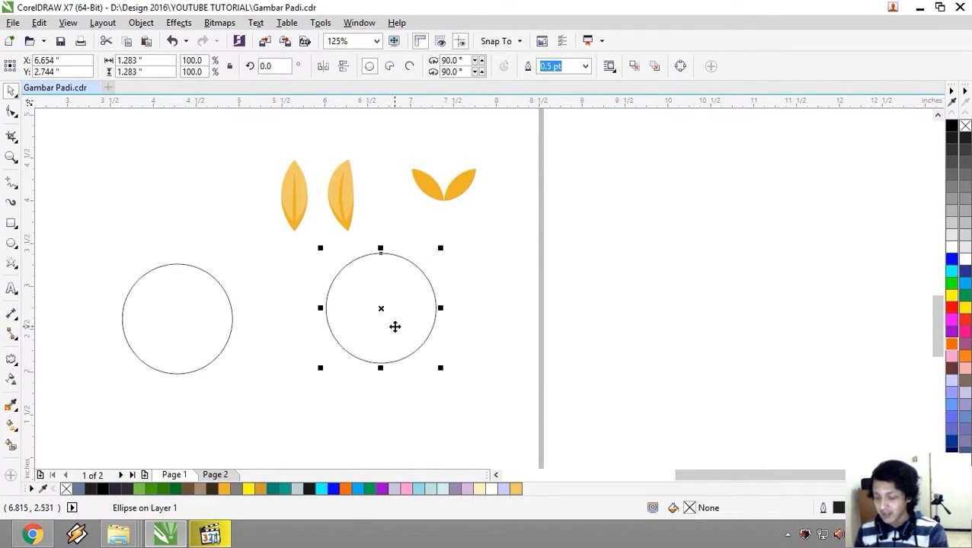
pyautogui.press('Delete')
# Enlarge the remaining circle and place it near the middle of the page's lower part
pyautogui.click(154, 333)
pyautogui.scroll(-1, 262, 357)
pyautogui.moveTo(293, 366); pyautogui.dragTo(451, 268)
pyautogui.moveTo(344, 273); pyautogui.dragTo(297, 320)
# Move the leaf pair up and left of the circle to X 1.426, Y 3.705 inches and weld its two leaves
pyautogui.click(478, 142)
pyautogui.moveTo(478, 141); pyautogui.dragTo(346, 211)
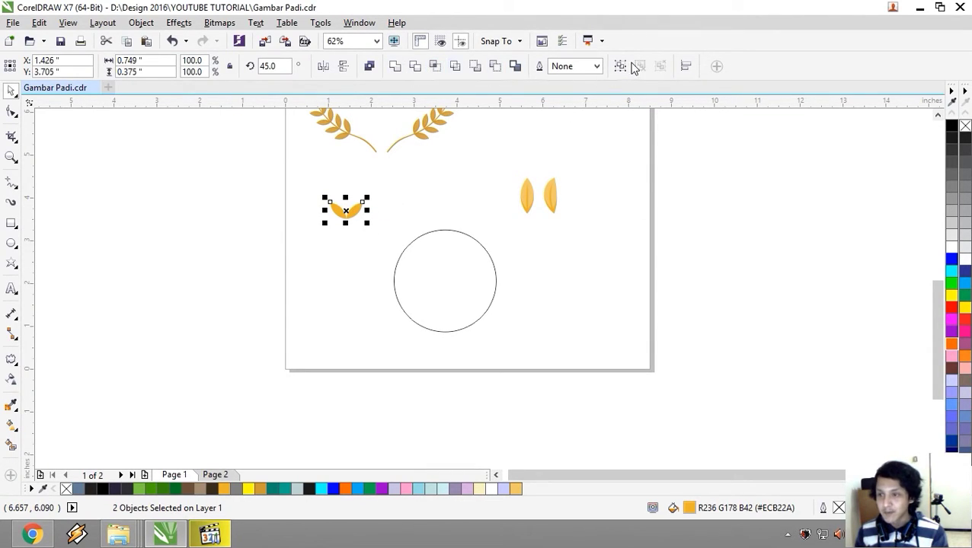
pyautogui.scroll(3, 331, 204)
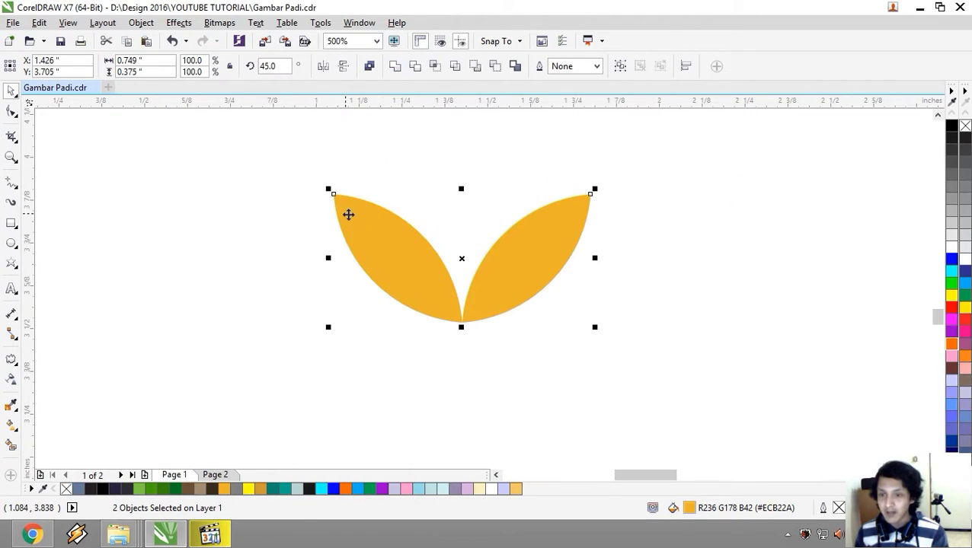
pyautogui.scroll(-5, 466, 319)
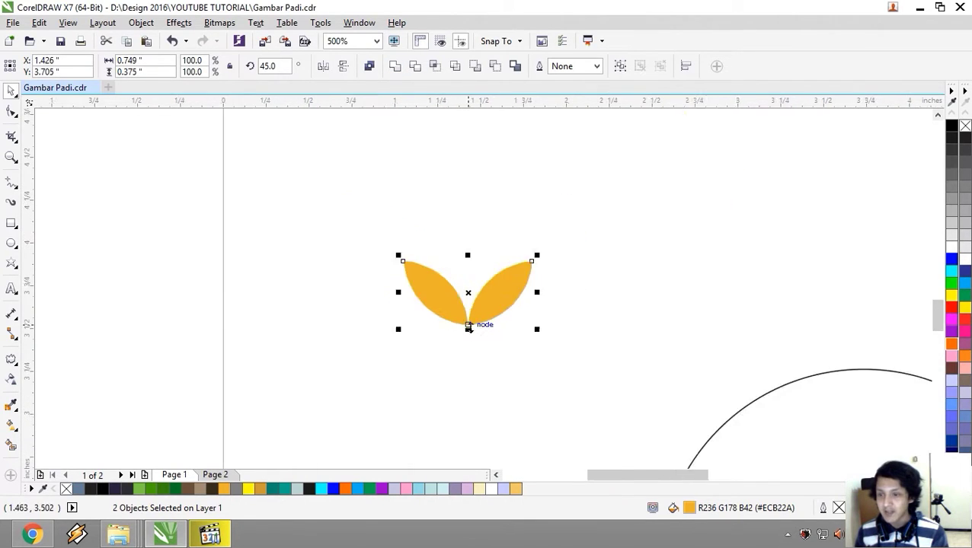
pyautogui.click(393, 72)
# Place a copy of the welded leaf pair straight below it near the page's lower edge, at about Y 0.617 inches
pyautogui.moveTo(498, 279); pyautogui.dragTo(452, 223)
pyautogui.scroll(-1, 451, 223)
pyautogui.moveTo(438, 189); pyautogui.dragTo(453, 328)
# Scale the upper leaf pair down about its centre to 60.9 percent, about 0.456 by 0.228 inches
pyautogui.click(446, 187)
pyautogui.scroll(2, 456, 182)
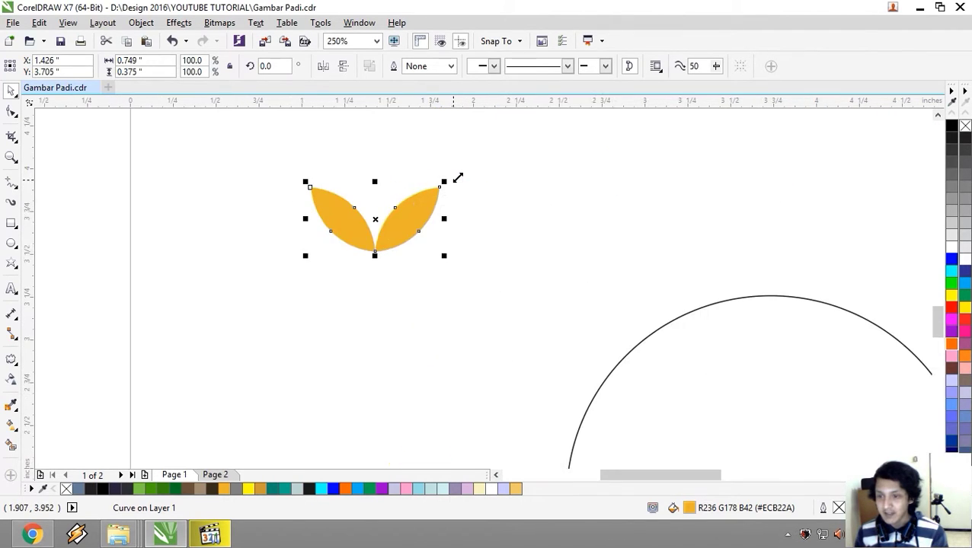
pyautogui.click(443, 179)
pyautogui.click(436, 196)
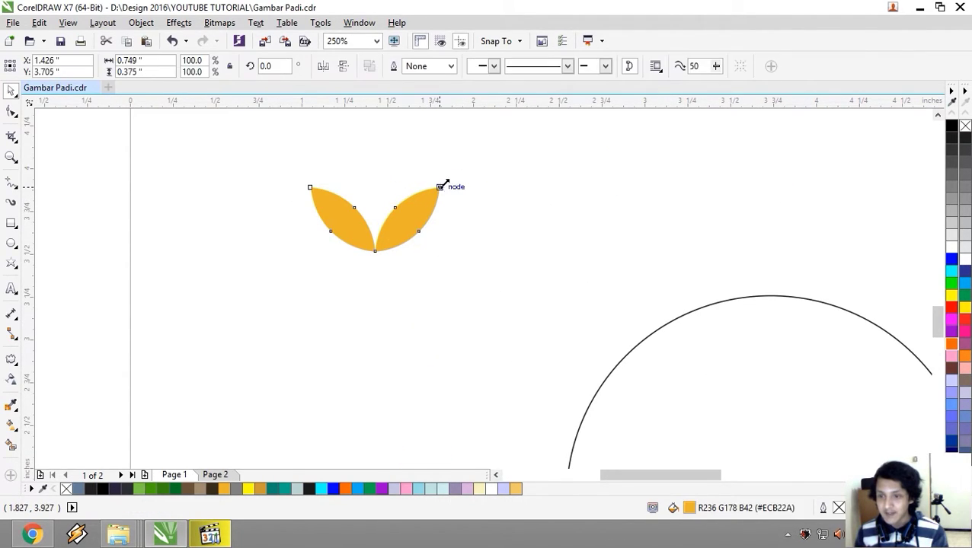
pyautogui.moveTo(431, 194); pyautogui.dragTo(438, 196)
pyautogui.scroll(-3, 461, 262)
pyautogui.scroll(-2, 455, 291)
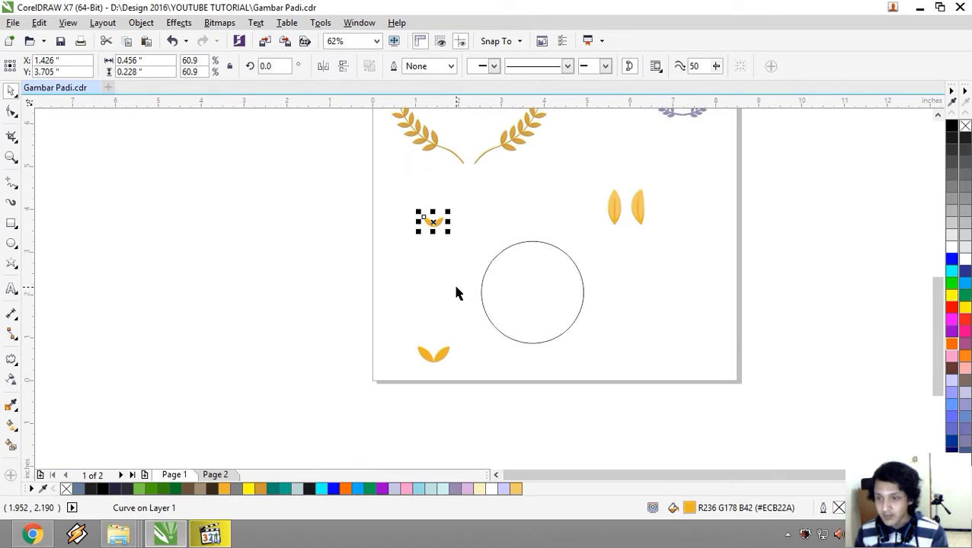
pyautogui.scroll(1, 448, 333)
pyautogui.scroll(-1, 441, 363)
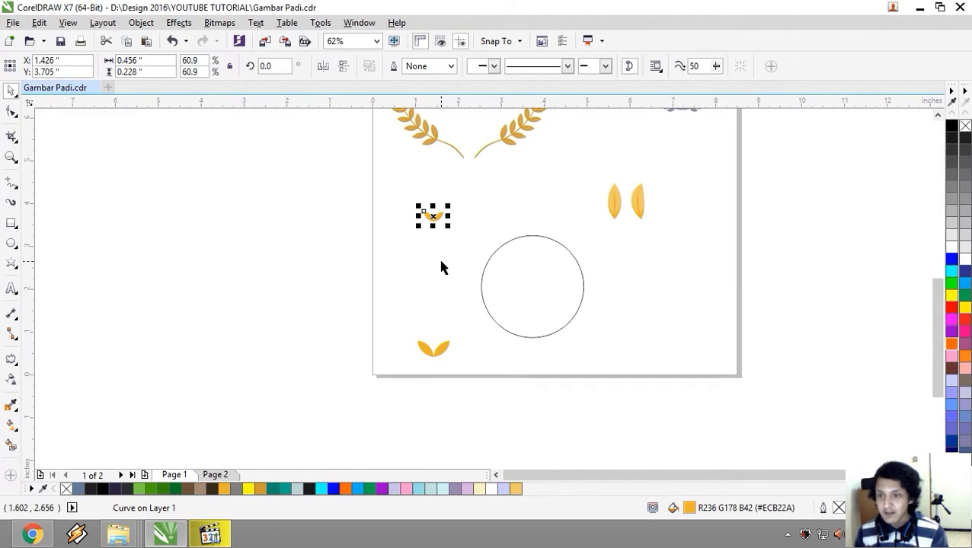
# Blend the large lower leaf pair with the small upper leaf pair
pyautogui.click(440, 349)
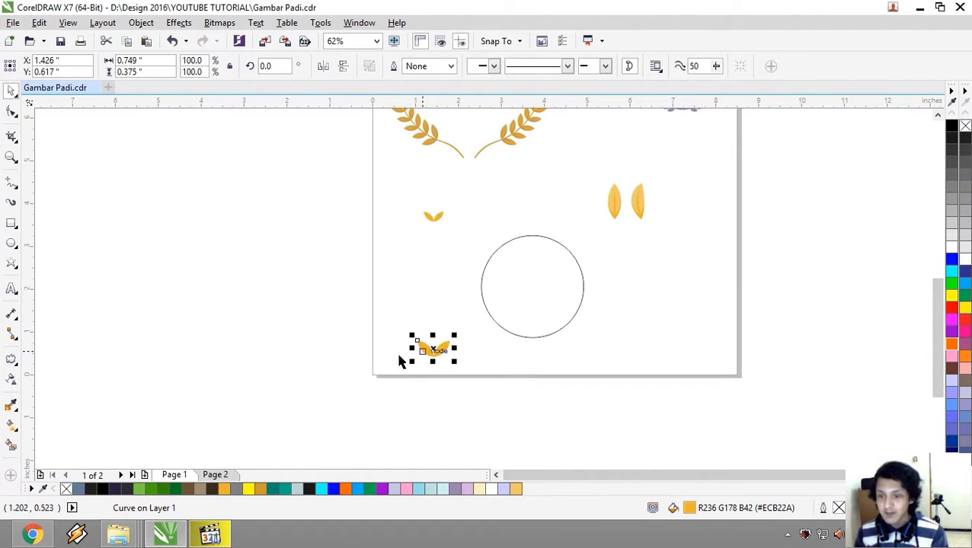
pyautogui.click(10, 361)
pyautogui.click(11, 361)
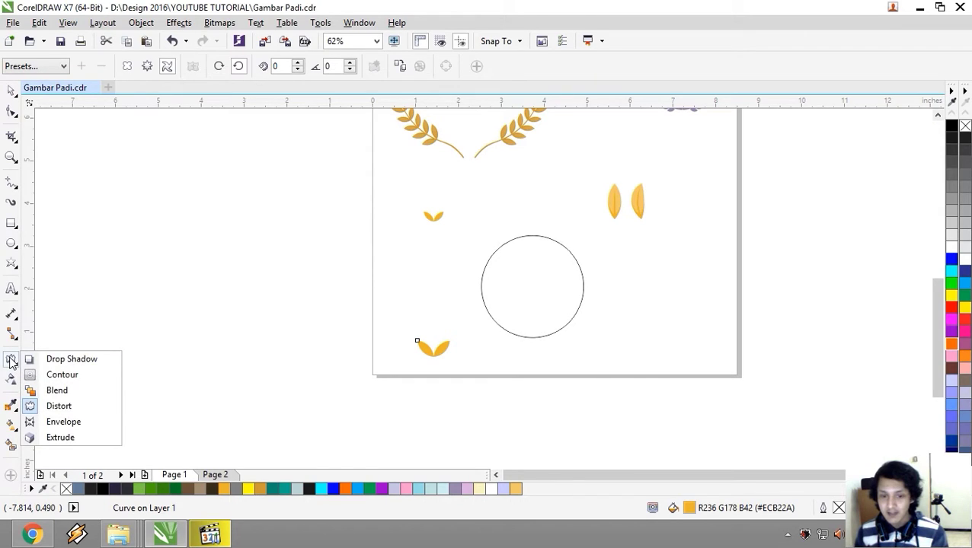
pyautogui.click(57, 391)
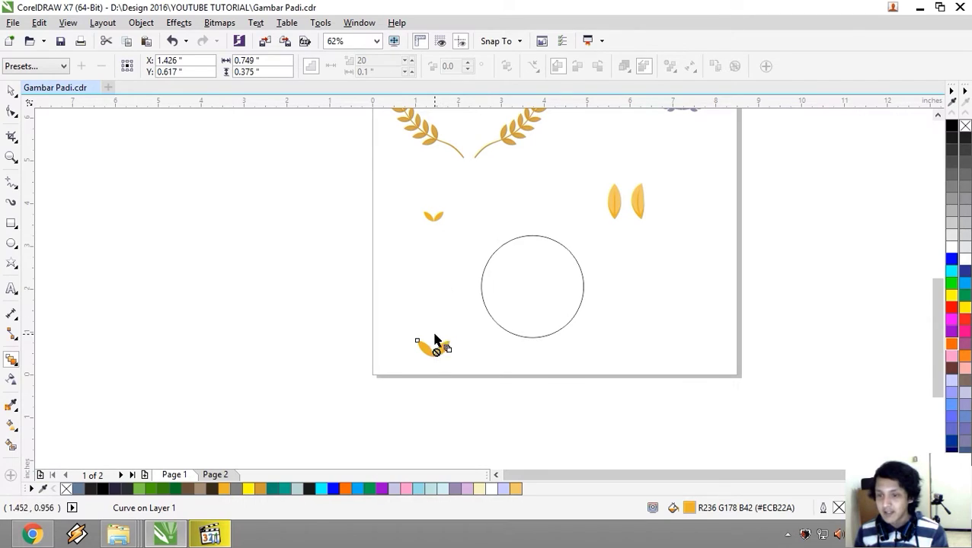
pyautogui.moveTo(439, 354); pyautogui.dragTo(436, 221)
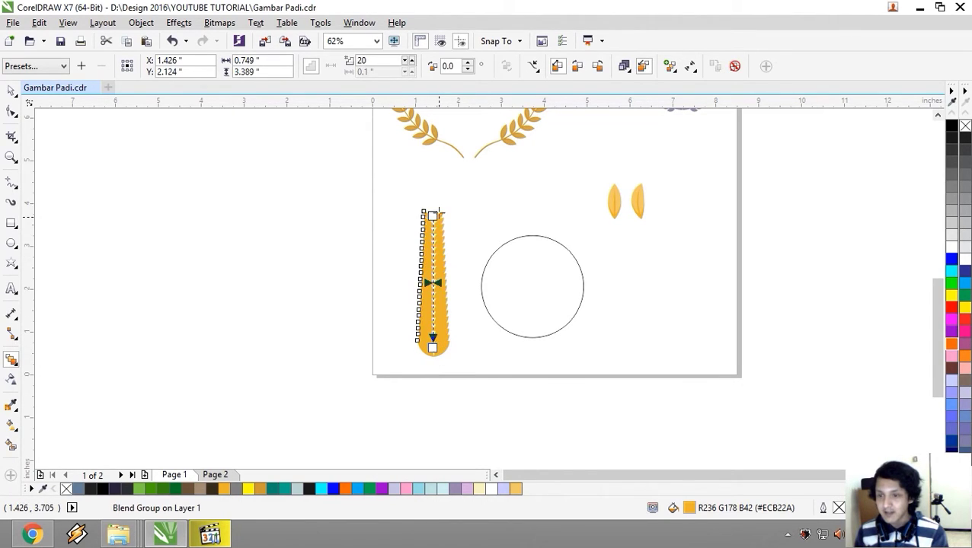
# Reduce the number of blend steps between the two leaf pairs to 10
pyautogui.scroll(2, 460, 325)
pyautogui.moveTo(497, 227); pyautogui.dragTo(397, 230)
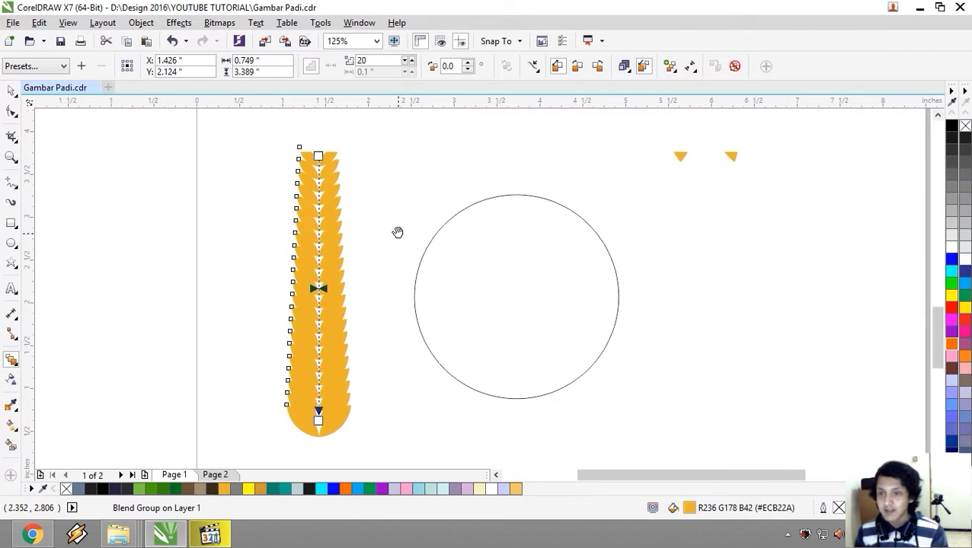
pyautogui.click(405, 62)
pyautogui.click(406, 62)
pyautogui.click(406, 62)
pyautogui.click(406, 63)
pyautogui.click(406, 63)
pyautogui.click(406, 62)
pyautogui.click(405, 63)
pyautogui.click(406, 62)
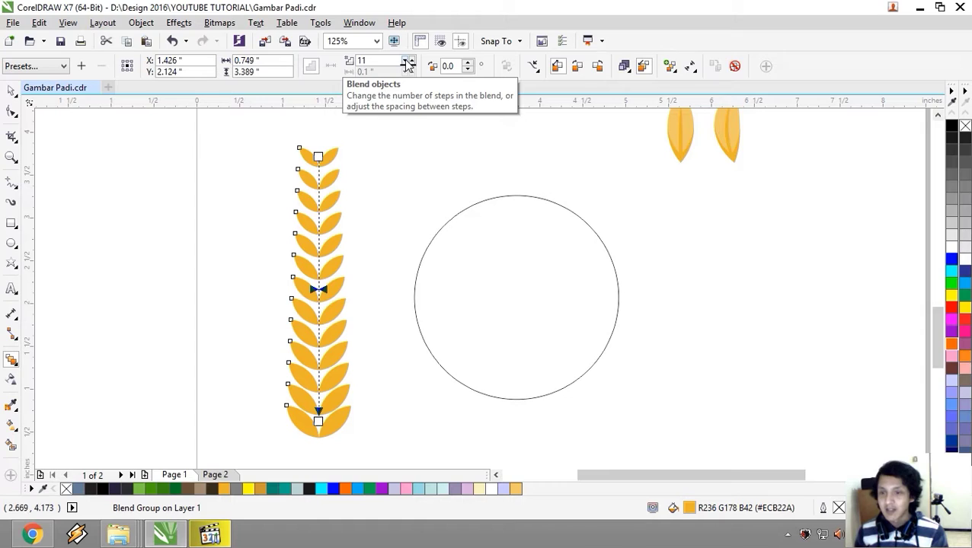
pyautogui.click(409, 67)
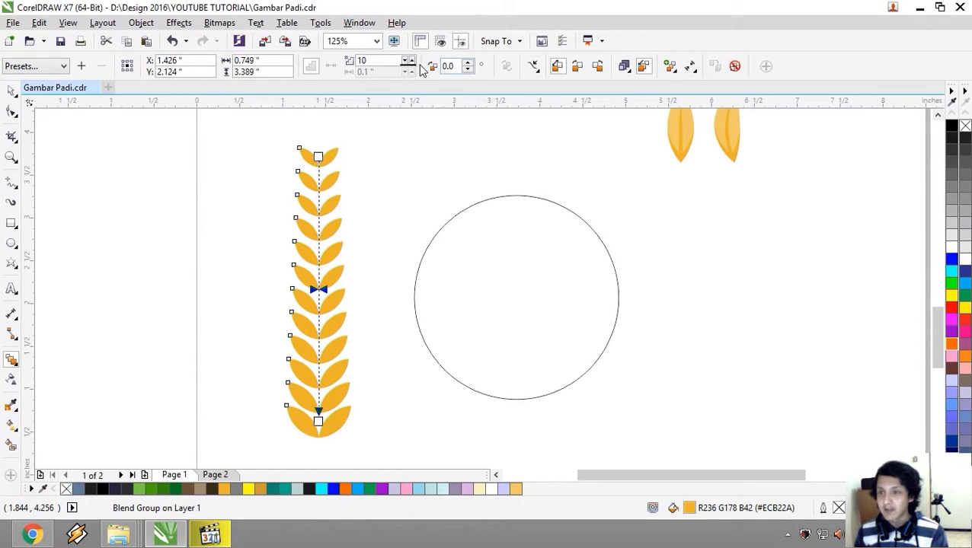
# Set the blend direction to 10 degrees and apply the Loop blend effect
pyautogui.click(467, 63)
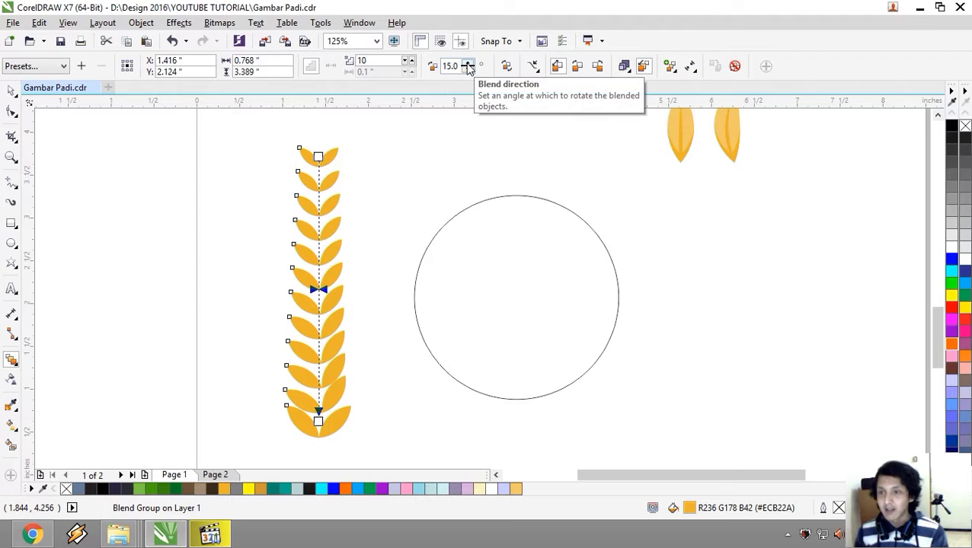
pyautogui.click(468, 70)
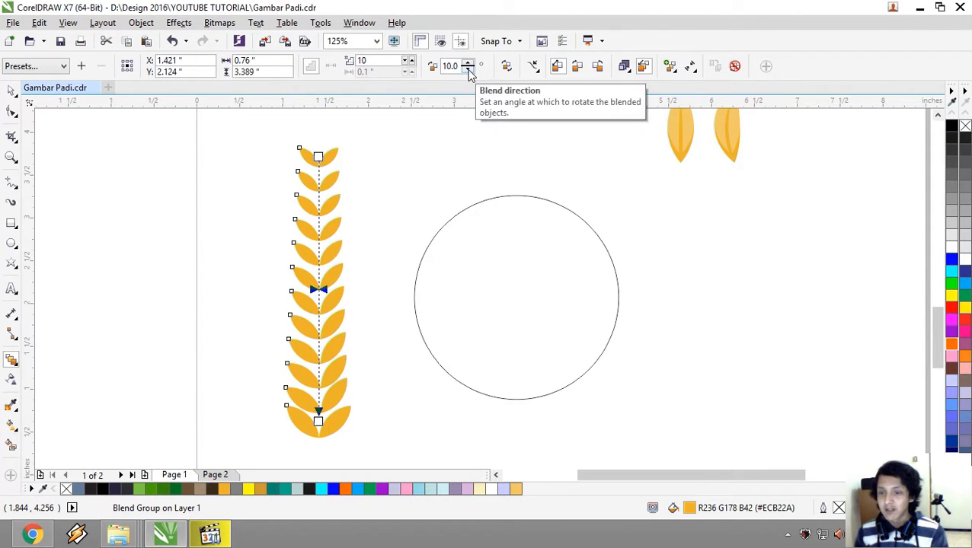
pyautogui.click(468, 70)
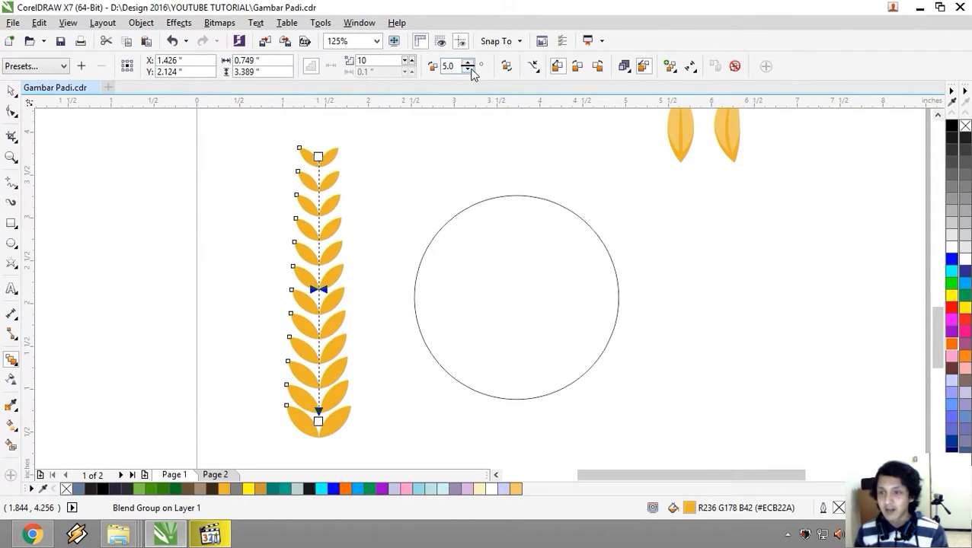
pyautogui.click(469, 64)
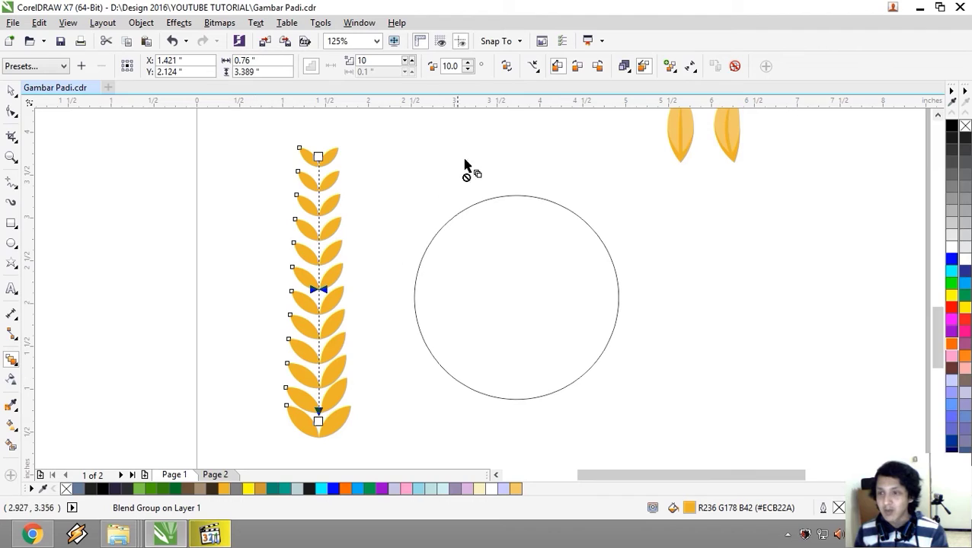
pyautogui.click(508, 69)
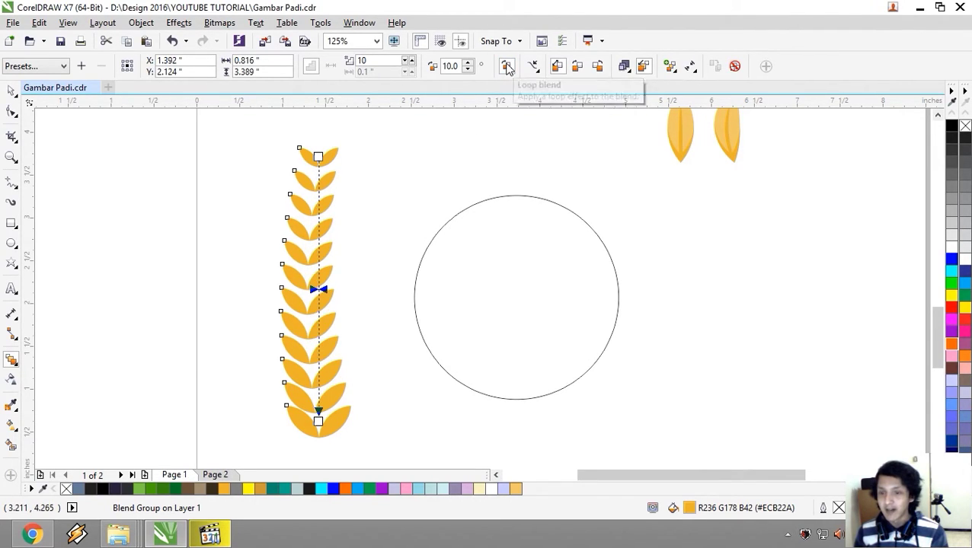
# Raise the blend direction to 90 degrees to curve the looped leaf branch, and deselect the blend
pyautogui.click(468, 64)
pyautogui.moveTo(468, 65); pyautogui.dragTo(468, 65)
pyautogui.click(469, 64)
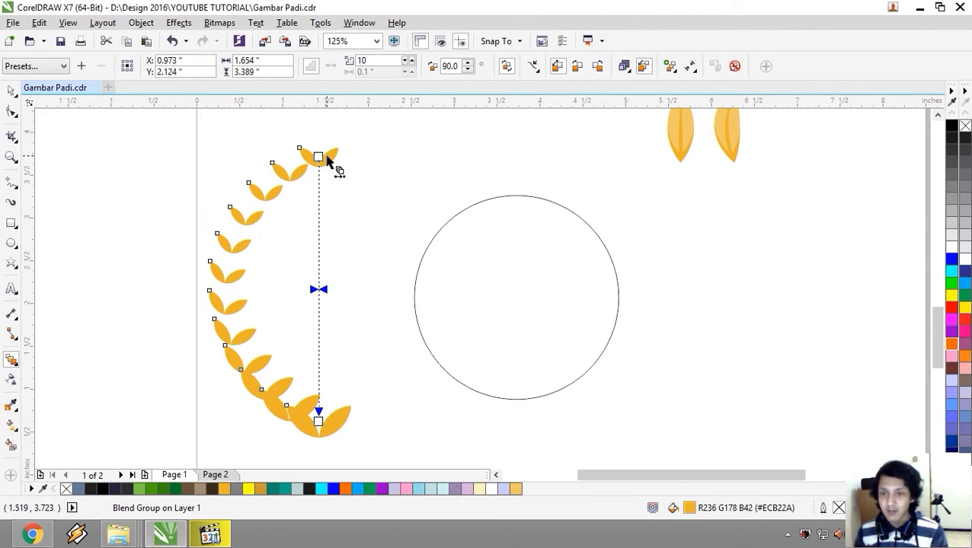
pyautogui.click(11, 91)
pyautogui.click(388, 174)
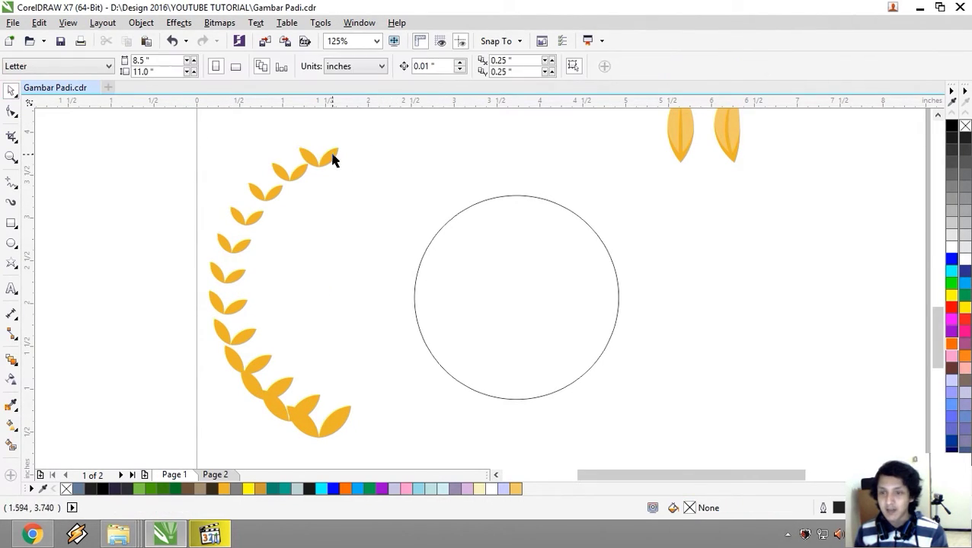
# Rotate the blend's small top leaf pair clockwise to an angle of about 290.2 degrees
pyautogui.click(332, 154)
pyautogui.click(340, 425)
pyautogui.click(381, 251)
pyautogui.click(332, 153)
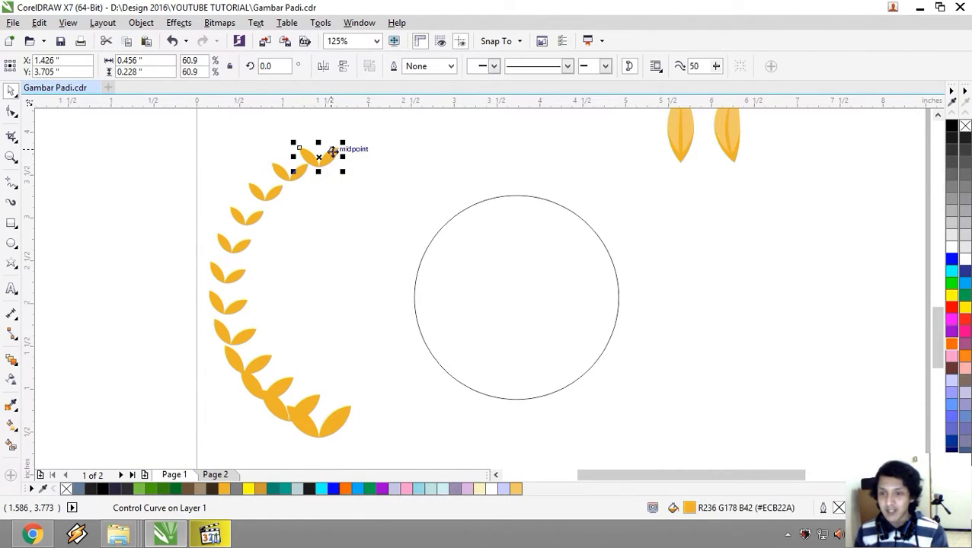
pyautogui.click(340, 146)
pyautogui.moveTo(342, 143); pyautogui.dragTo(345, 186)
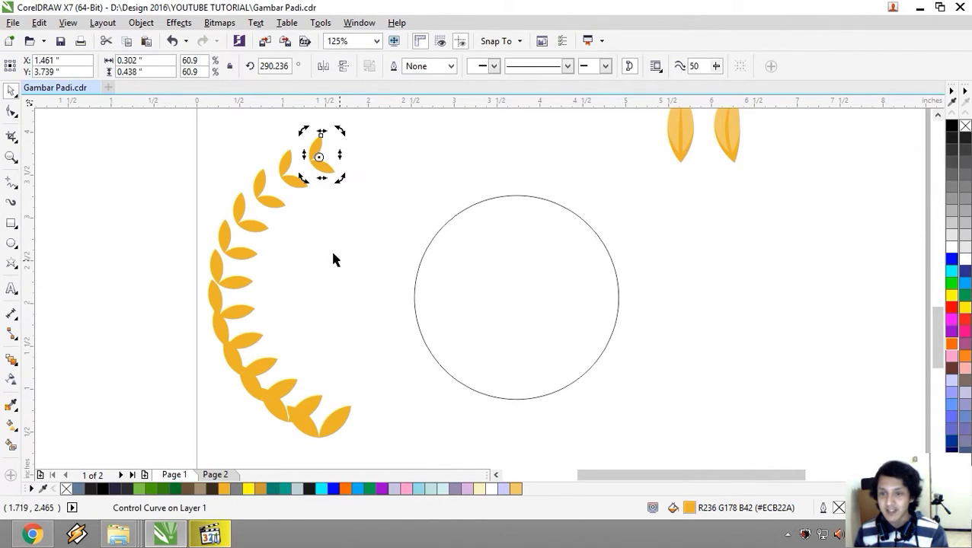
# Rotate the blend's large bottom leaf pair counterclockwise to about 56.5 degrees, and select the whole blend group
pyautogui.click(340, 432)
pyautogui.click(347, 411)
pyautogui.moveTo(356, 398); pyautogui.dragTo(329, 390)
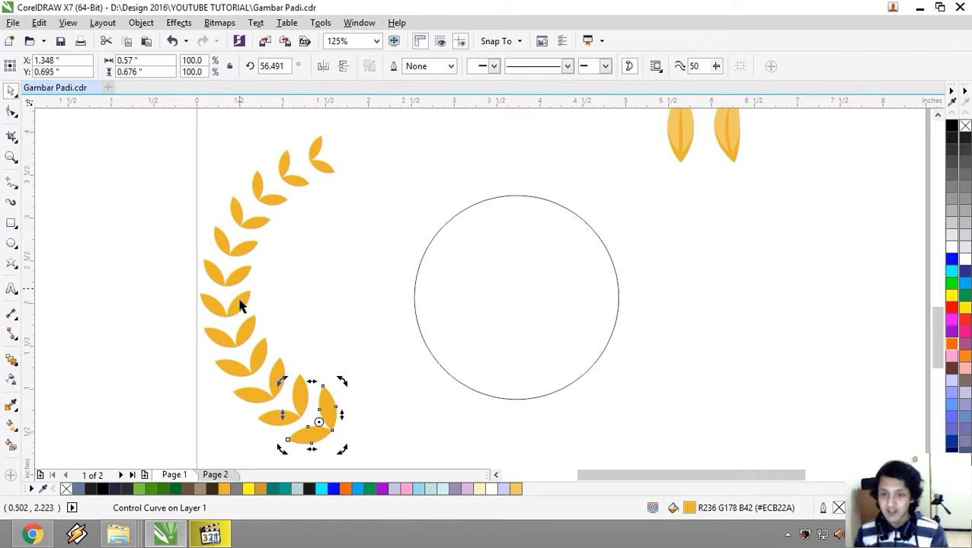
pyautogui.click(372, 313)
pyautogui.click(253, 335)
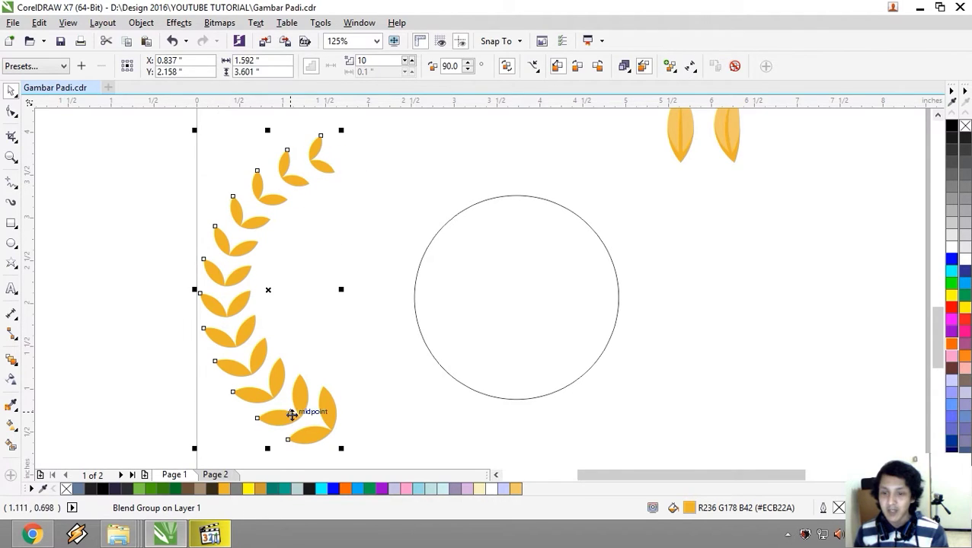
# Set the leaf blend to 11 steps and shift its object and color acceleration slightly so the pairs bunch toward the large bottom pair
pyautogui.click(274, 340)
pyautogui.click(250, 338)
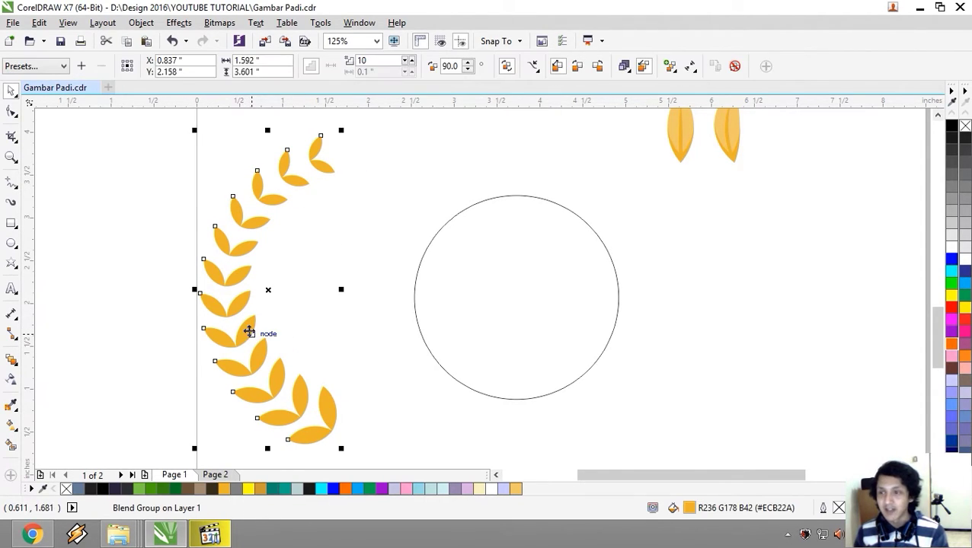
pyautogui.click(409, 61)
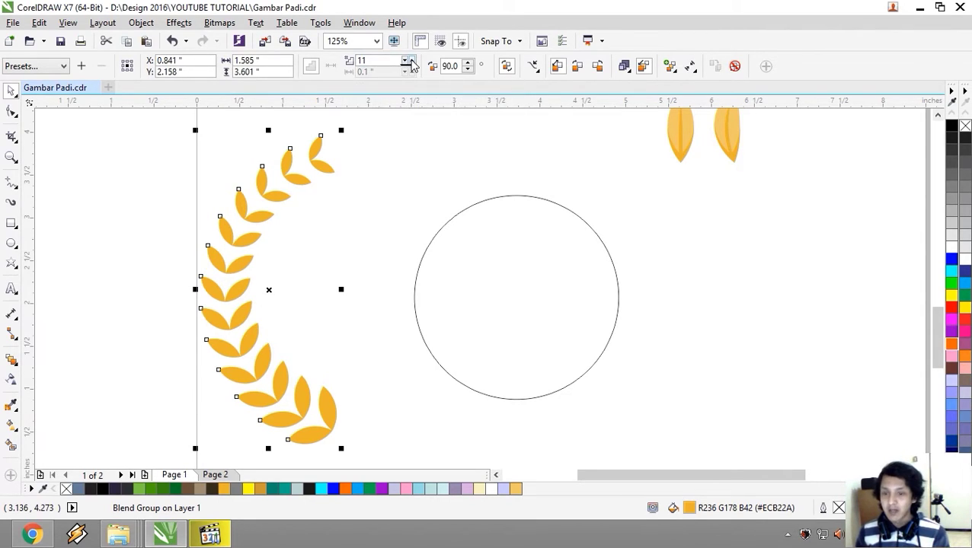
pyautogui.click(624, 67)
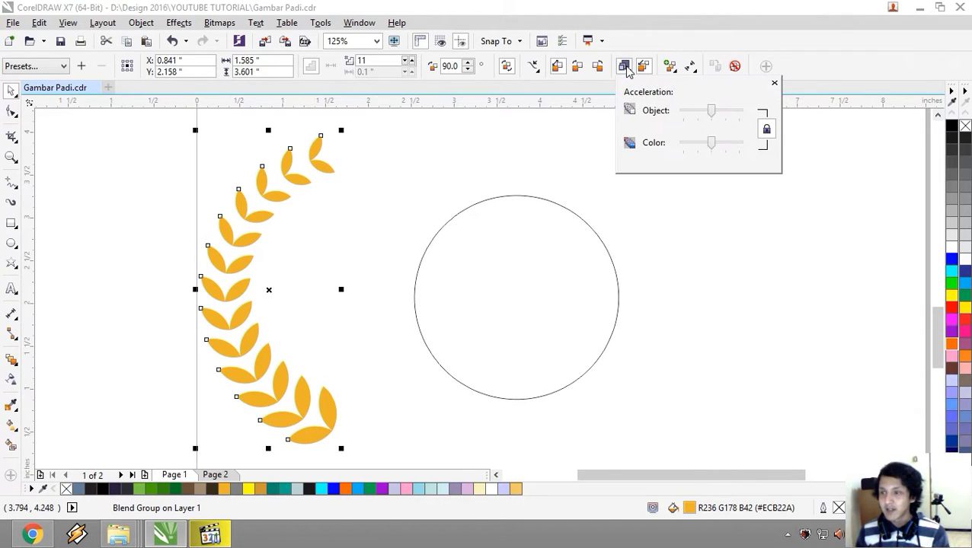
pyautogui.moveTo(712, 147)
pyautogui.mouseDown()
pyautogui.moveTo(701, 145)
pyautogui.moveTo(718, 148)
pyautogui.mouseUp()
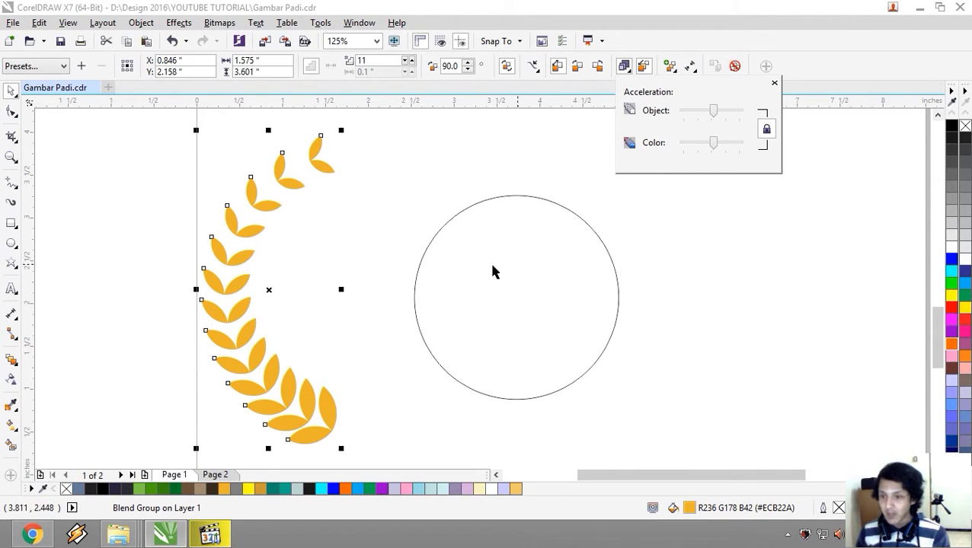
pyautogui.click(355, 396)
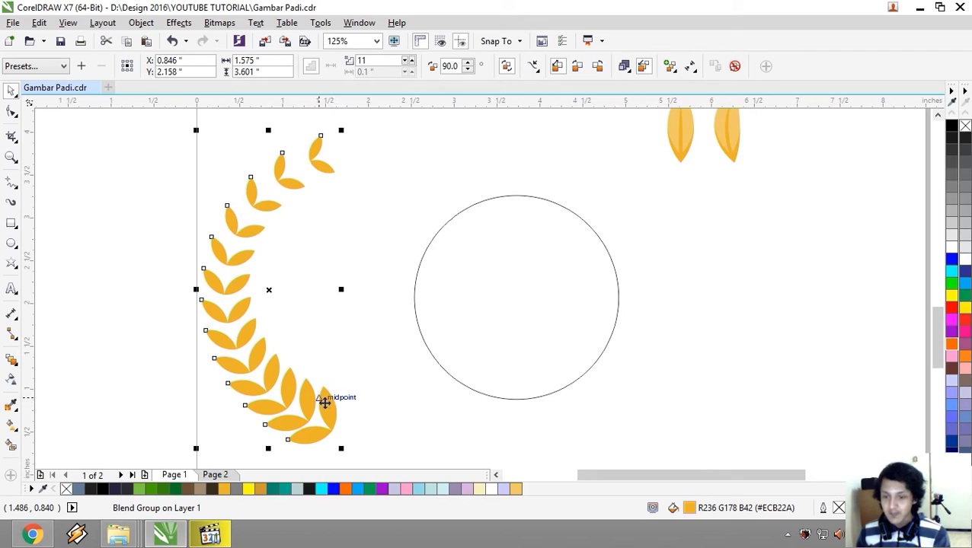
# Rotate the blend's large bottom leaf pair counterclockwise to about 67.1 degrees and deselect it
pyautogui.click(371, 404)
pyautogui.press('F10')
pyautogui.click(332, 410)
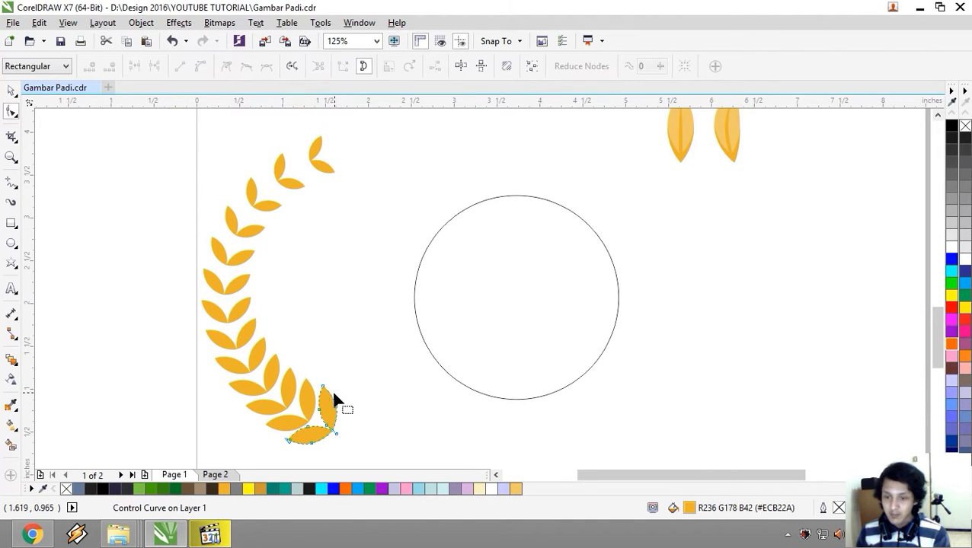
pyautogui.click(12, 90)
pyautogui.click(334, 421)
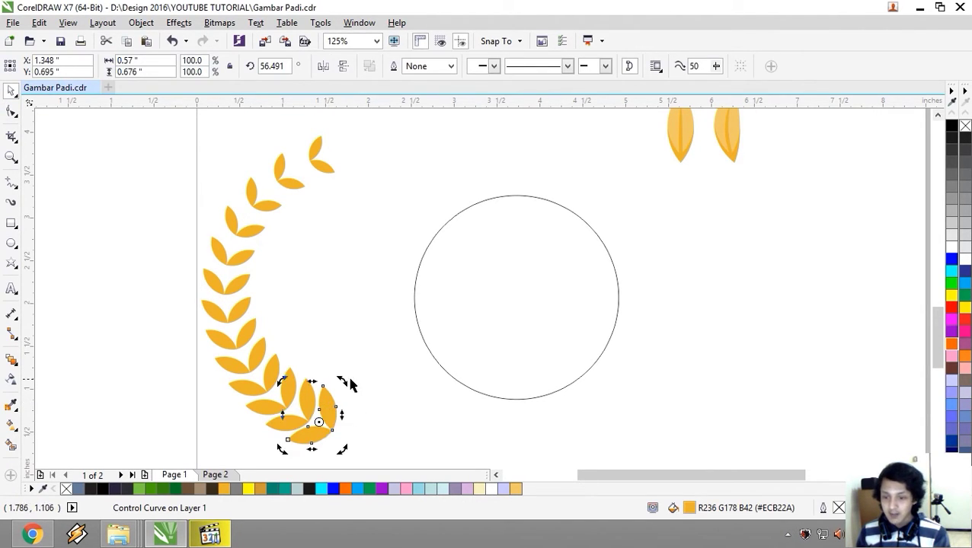
pyautogui.moveTo(342, 382)
pyautogui.mouseDown()
pyautogui.moveTo(335, 375)
pyautogui.moveTo(340, 381)
pyautogui.mouseUp()
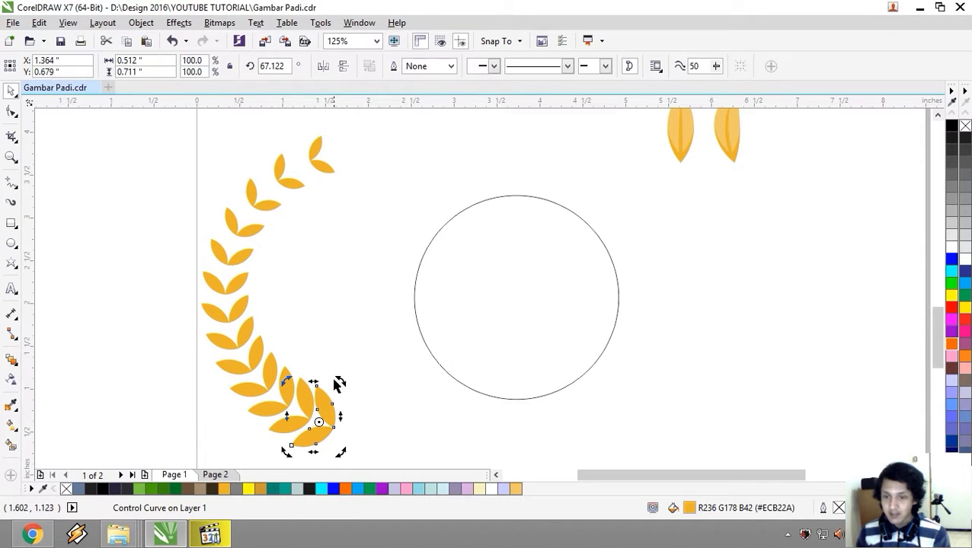
pyautogui.click(380, 307)
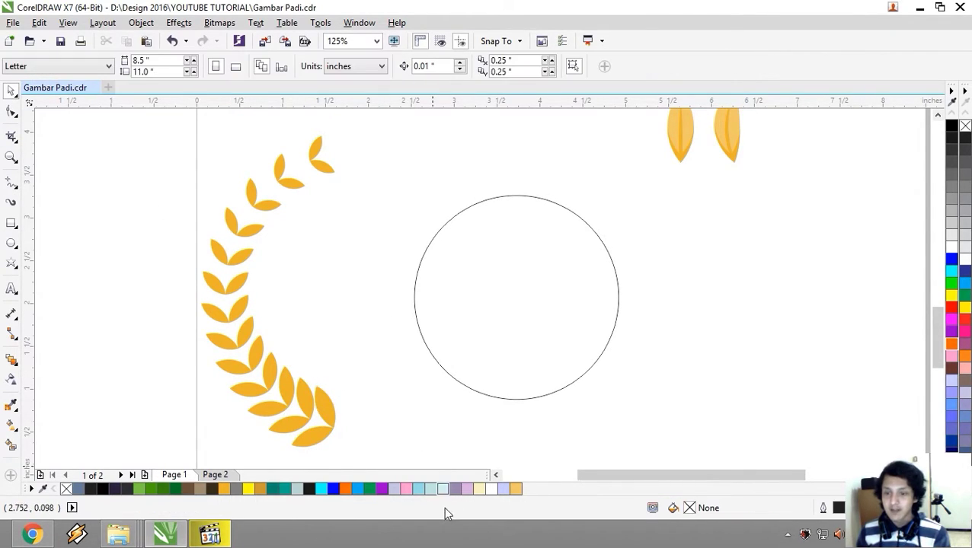
# Scale the blended branch down to about 1.067 × 2.479 inches and place it over the circle's left arc
pyautogui.click(244, 309)
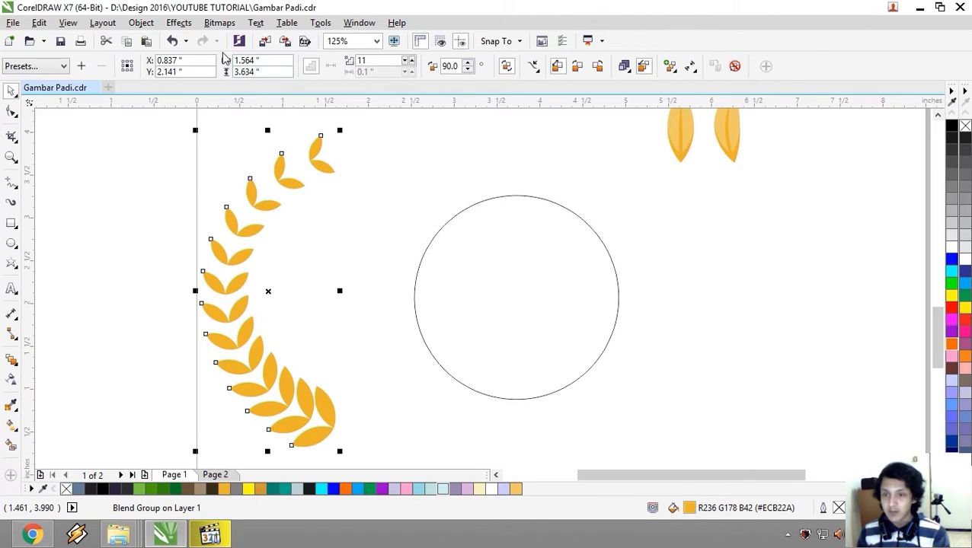
pyautogui.moveTo(196, 129); pyautogui.dragTo(238, 228)
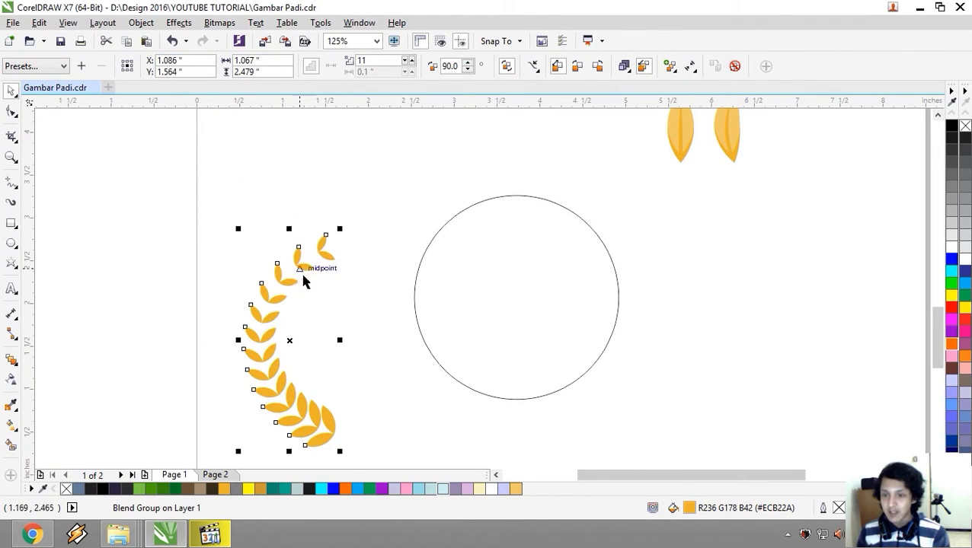
pyautogui.moveTo(270, 301); pyautogui.dragTo(424, 257)
pyautogui.scroll(2, 491, 252)
pyautogui.scroll(-2, 485, 247)
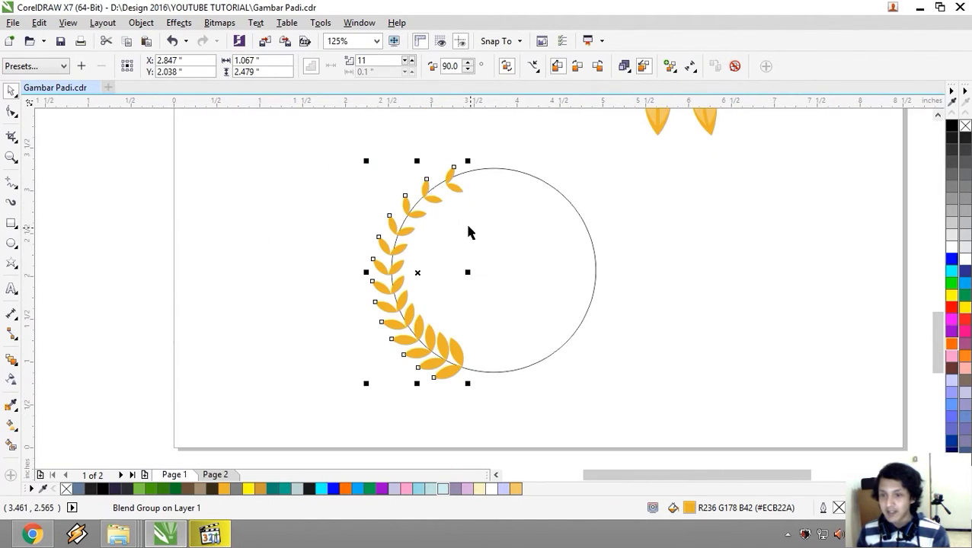
# Enlarge the branch to about 1.09 × 2.533 inches and shift it so the leaf bases follow the circle's outline
pyautogui.moveTo(366, 162)
pyautogui.mouseDown()
pyautogui.moveTo(358, 152)
pyautogui.moveTo(363, 160)
pyautogui.mouseUp()
pyautogui.scroll(1, 428, 228)
pyautogui.moveTo(408, 299); pyautogui.dragTo(380, 234)
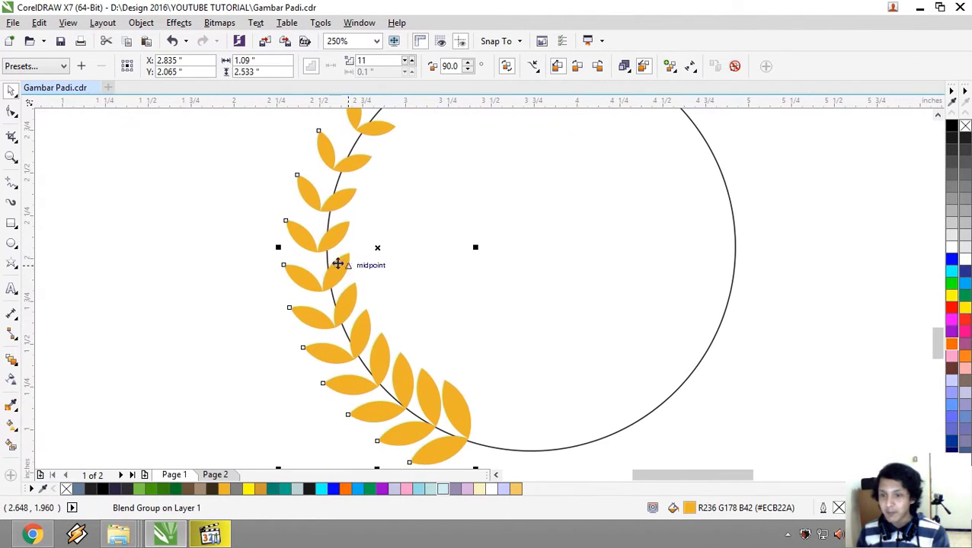
pyautogui.moveTo(343, 267); pyautogui.dragTo(351, 266)
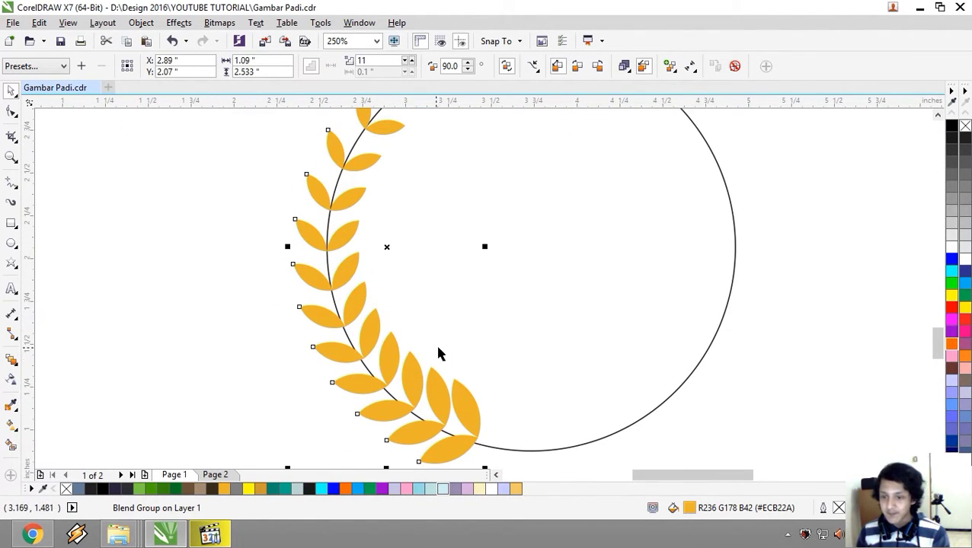
pyautogui.scroll(2, 464, 422)
pyautogui.moveTo(463, 412); pyautogui.dragTo(457, 280)
pyautogui.moveTo(486, 243); pyautogui.dragTo(481, 261)
pyautogui.scroll(-2, 432, 215)
pyautogui.moveTo(416, 191); pyautogui.dragTo(357, 342)
pyautogui.moveTo(290, 214); pyautogui.dragTo(298, 301)
pyautogui.scroll(1, 282, 160)
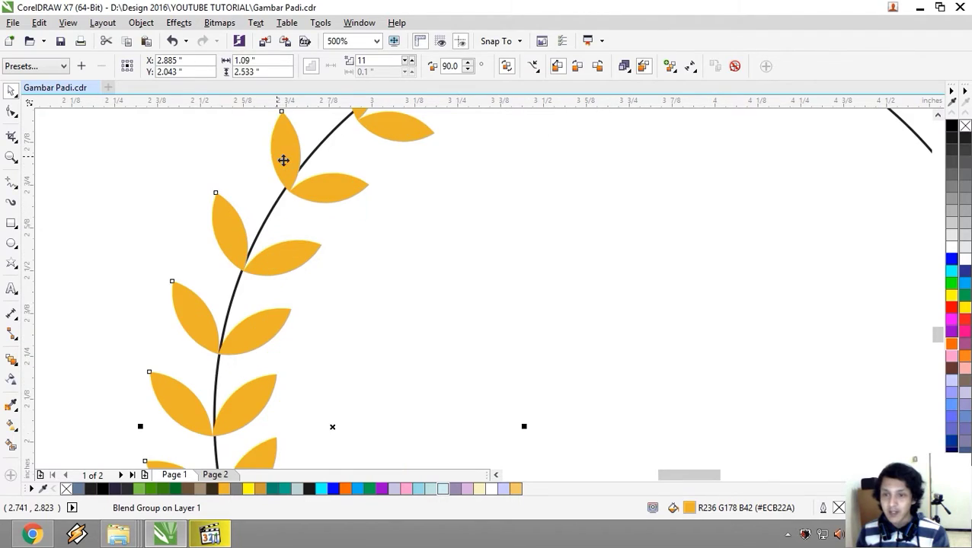
# Enlarge the branch proportionally to about 1.108 × 2.575 inches to fit its upper leaf pairs to the circle
pyautogui.moveTo(282, 161); pyautogui.dragTo(290, 264)
pyautogui.scroll(-1, 295, 248)
pyautogui.moveTo(218, 169); pyautogui.dragTo(215, 164)
pyautogui.scroll(1, 354, 221)
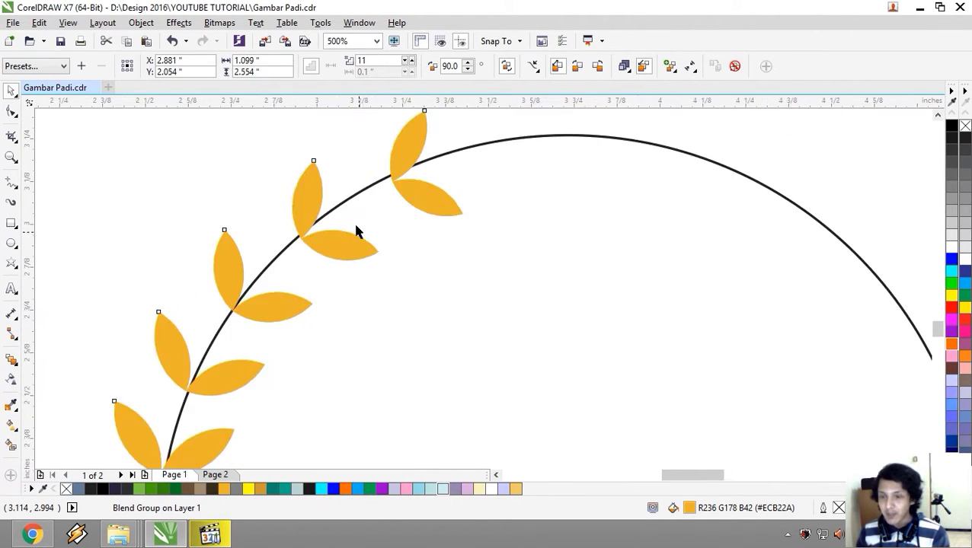
pyautogui.scroll(1, 353, 219)
pyautogui.scroll(-1, 274, 238)
pyautogui.scroll(-1, 354, 208)
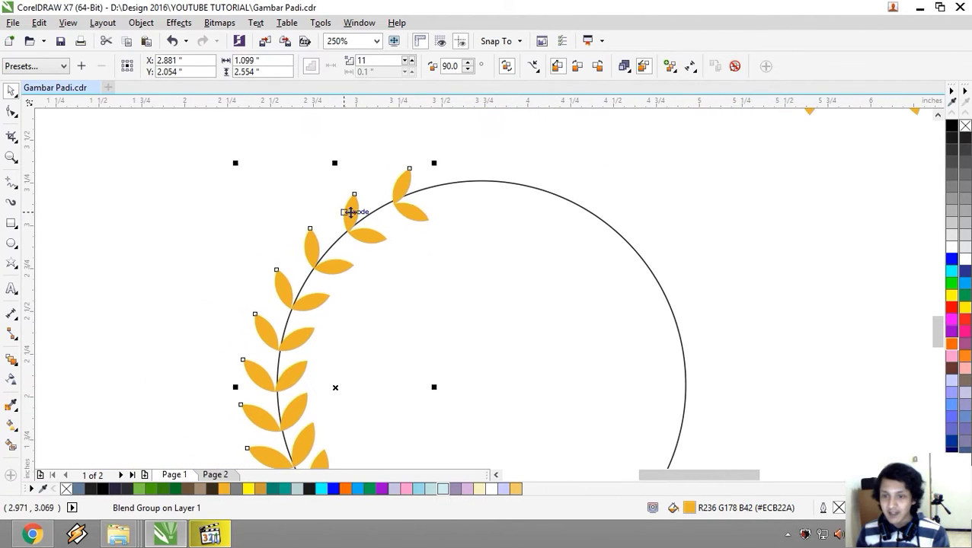
pyautogui.moveTo(235, 163); pyautogui.dragTo(233, 163)
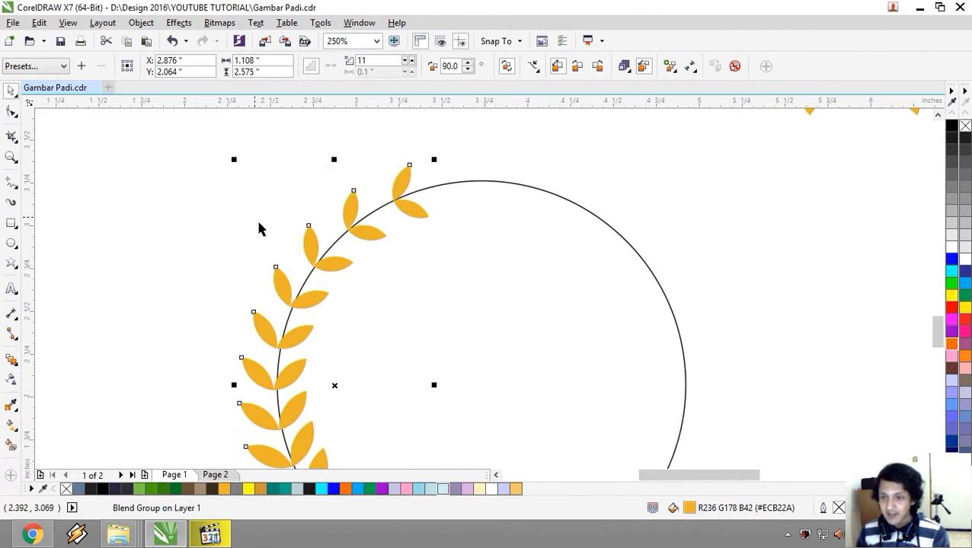
pyautogui.scroll(-1, 336, 300)
pyautogui.moveTo(361, 271); pyautogui.dragTo(377, 324)
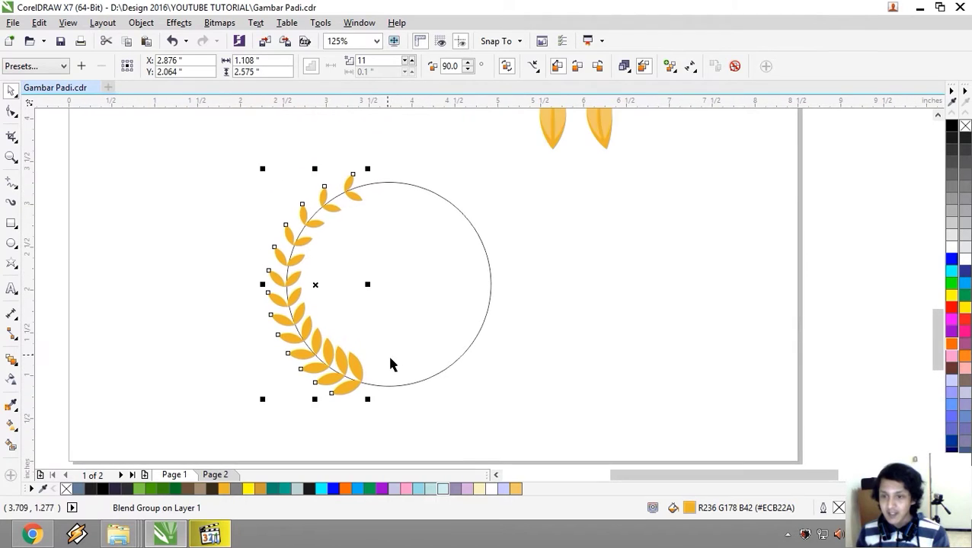
# Move the branch horizontally off the circle into the empty space on its left
pyautogui.scroll(1, 348, 196)
pyautogui.scroll(-1, 328, 257)
pyautogui.moveTo(332, 261); pyautogui.dragTo(562, 253)
pyautogui.moveTo(517, 325); pyautogui.dragTo(373, 326)
# Copy the upper leaf of the branch's top pair with Smart Fill, set it beside the pair, and make it gold without an outline
pyautogui.scroll(-1, 531, 396)
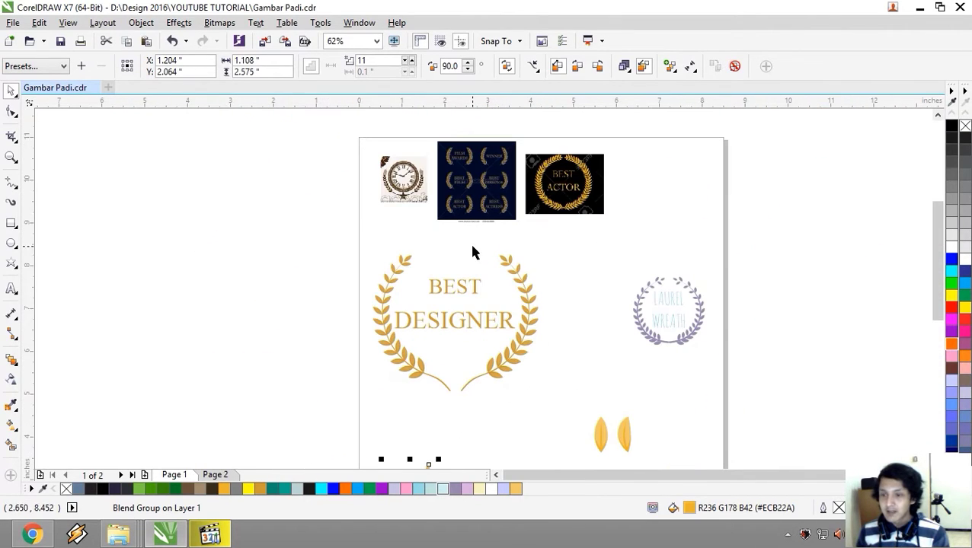
pyautogui.scroll(2, 472, 252)
pyautogui.moveTo(360, 424); pyautogui.dragTo(419, 210)
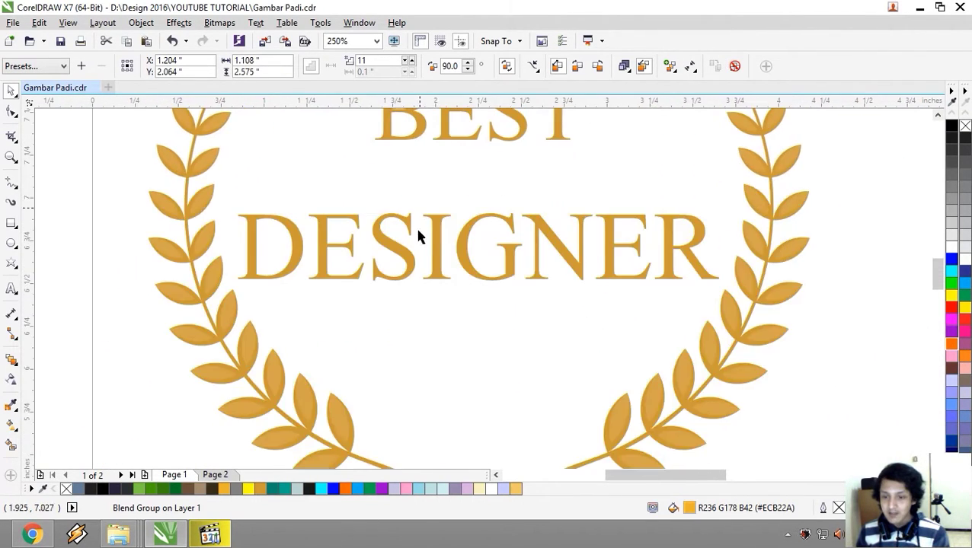
pyautogui.scroll(-2, 419, 210)
pyautogui.scroll(2, 419, 425)
pyautogui.scroll(1, 430, 284)
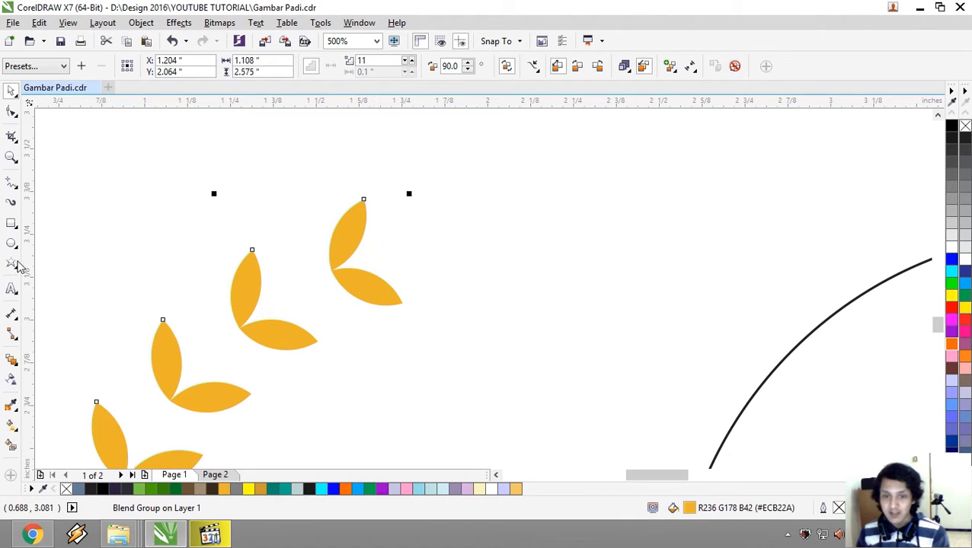
pyautogui.click(11, 445)
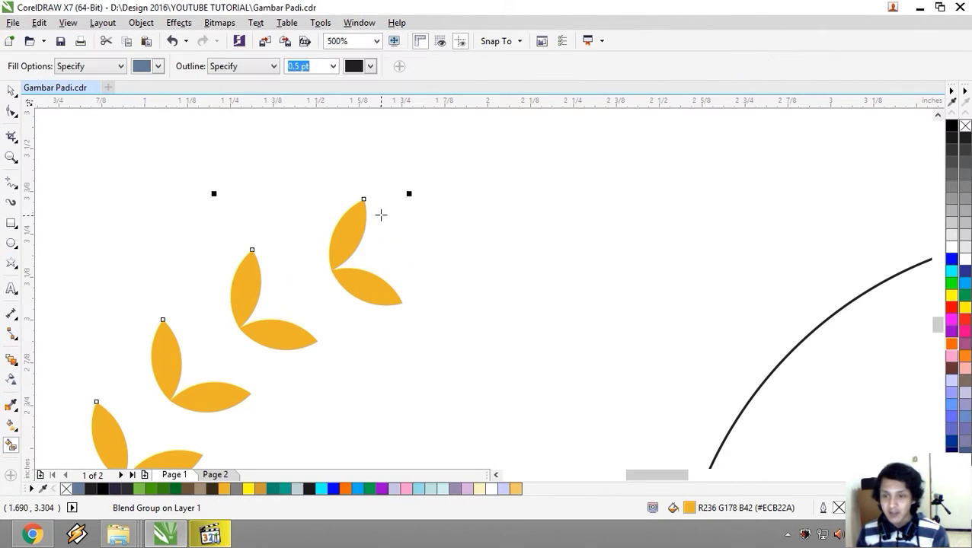
pyautogui.click(352, 225)
pyautogui.click(11, 90)
pyautogui.moveTo(359, 223); pyautogui.dragTo(427, 213)
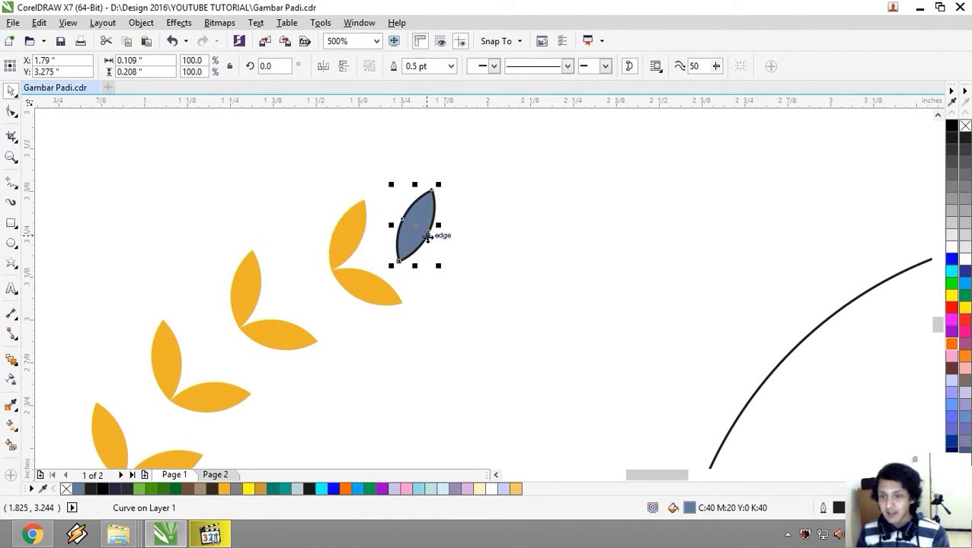
pyautogui.click(223, 489)
pyautogui.rightClick(963, 127)
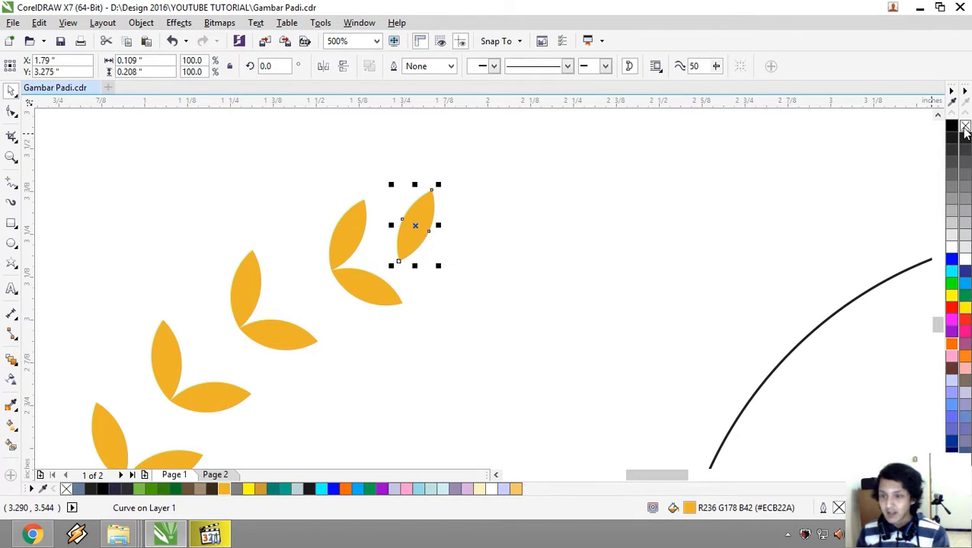
# Rotate the copied leaf to about 315.5 degrees and place it just off the opening of the top pair as a tip leaf
pyautogui.click(425, 218)
pyautogui.moveTo(440, 184); pyautogui.dragTo(458, 215)
pyautogui.click(415, 236)
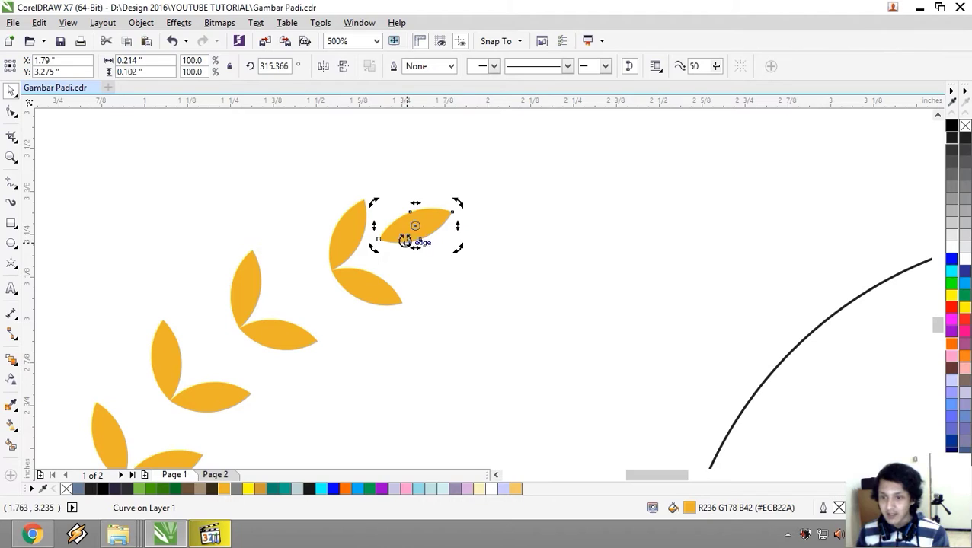
pyautogui.moveTo(379, 239); pyautogui.dragTo(332, 270)
pyautogui.click(406, 251)
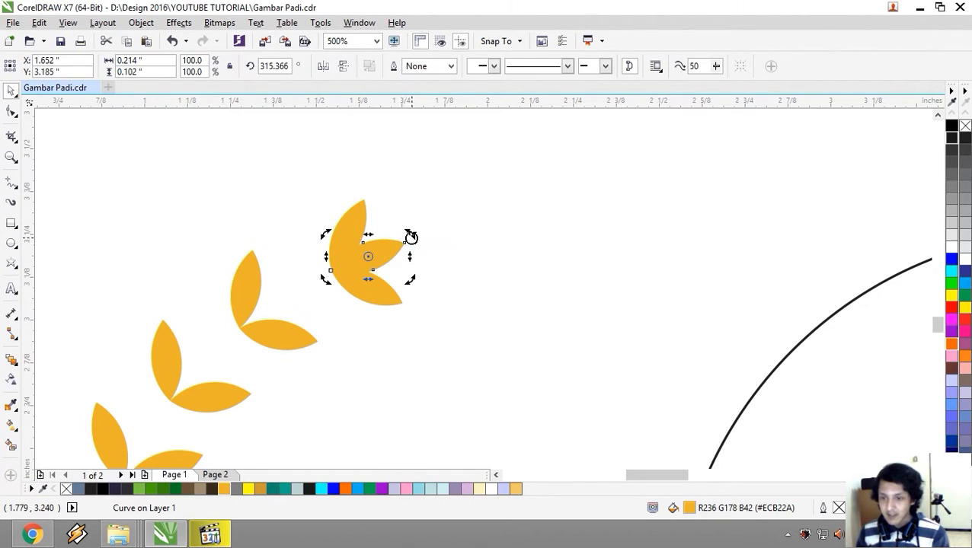
pyautogui.moveTo(413, 232); pyautogui.dragTo(450, 218)
pyautogui.click(420, 240)
pyautogui.scroll(-2, 453, 240)
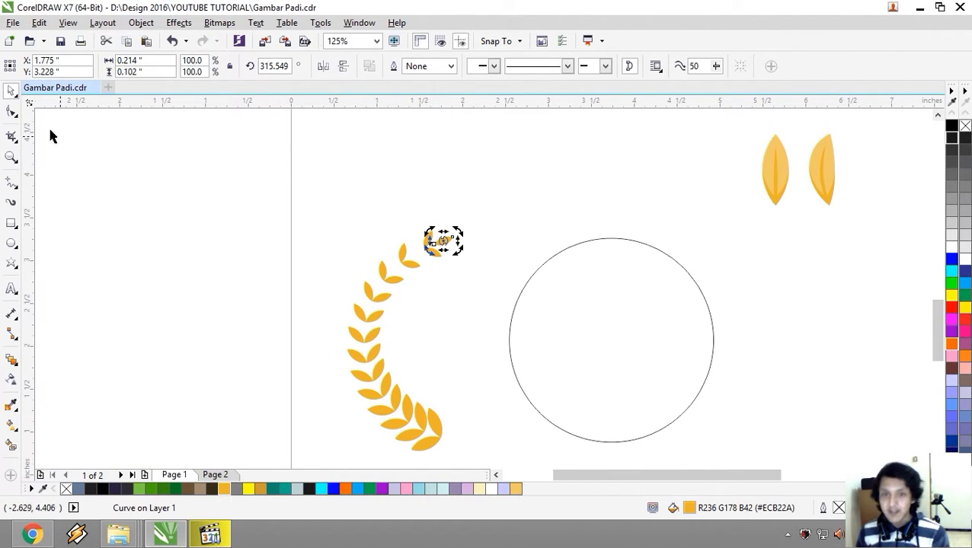
pyautogui.click(308, 242)
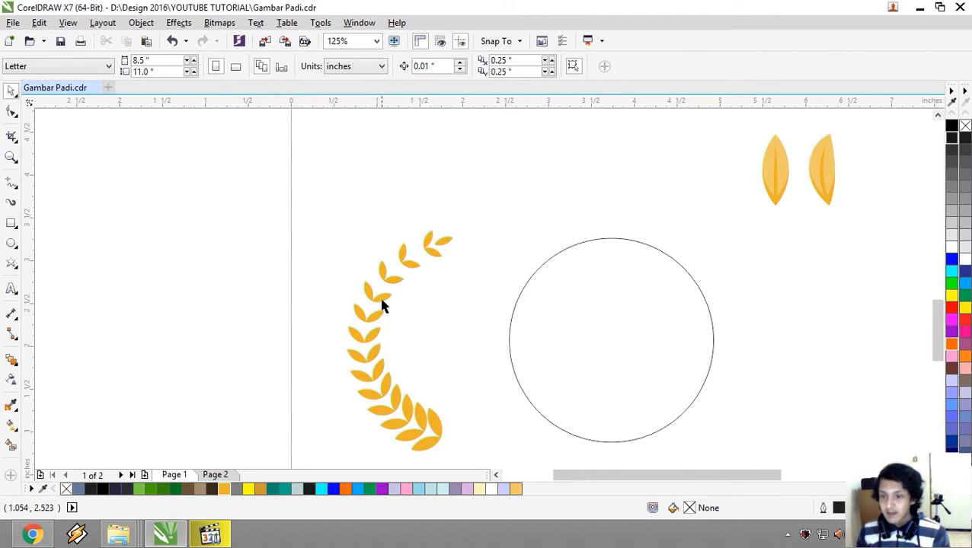
# Break the blend group apart and ungroup its 11 intermediate leaf pairs into individually selectable objects
pyautogui.click(383, 305)
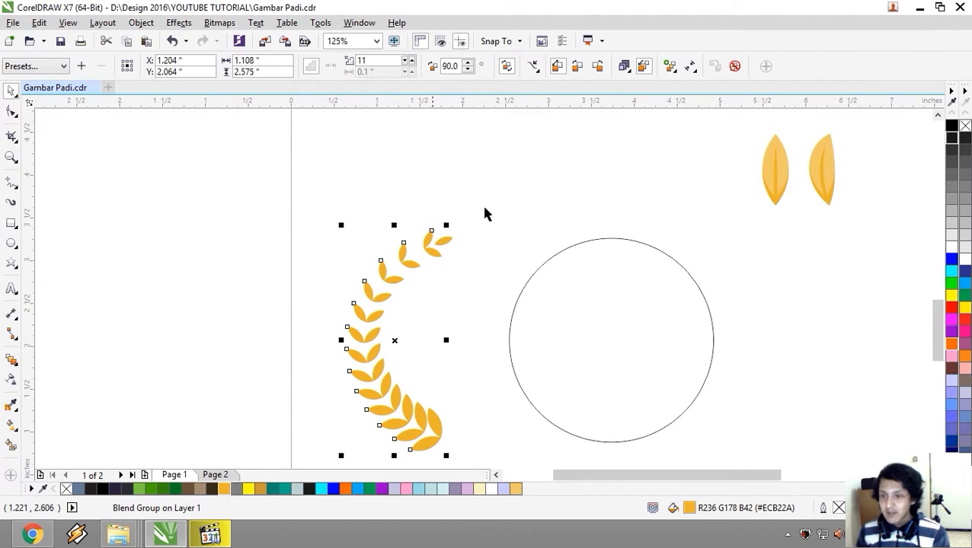
pyautogui.rightClick(392, 282)
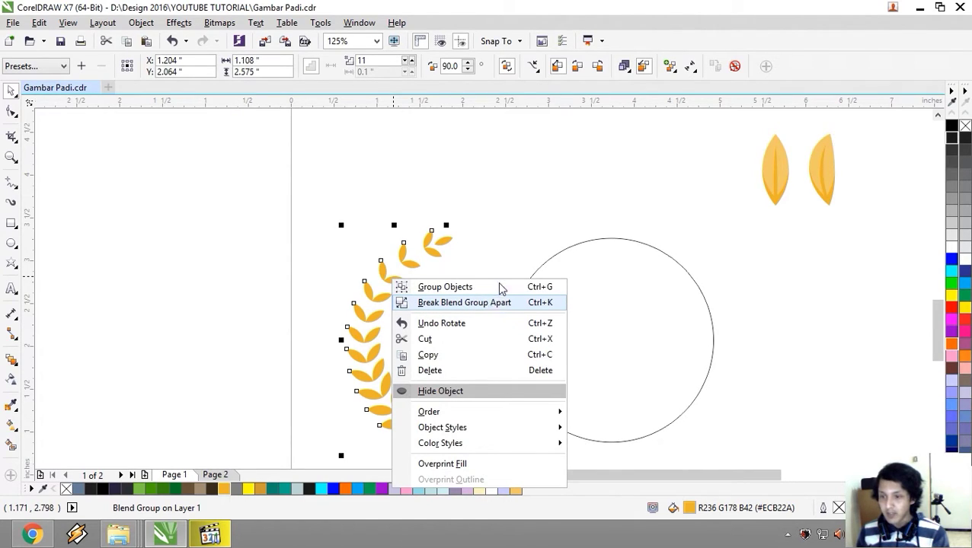
pyautogui.click(537, 214)
pyautogui.hotkey('ctrl', 'k')
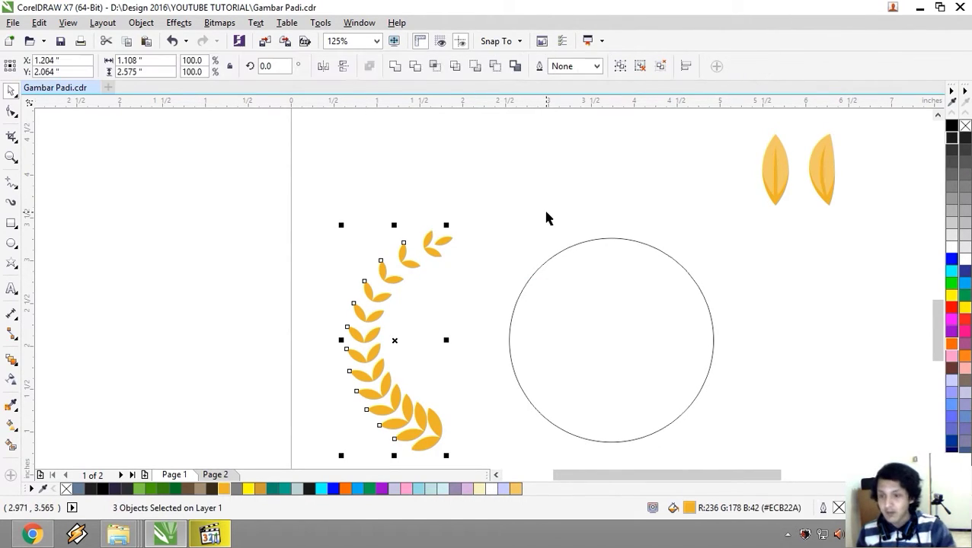
pyautogui.click(522, 235)
pyautogui.click(400, 281)
pyautogui.click(401, 286)
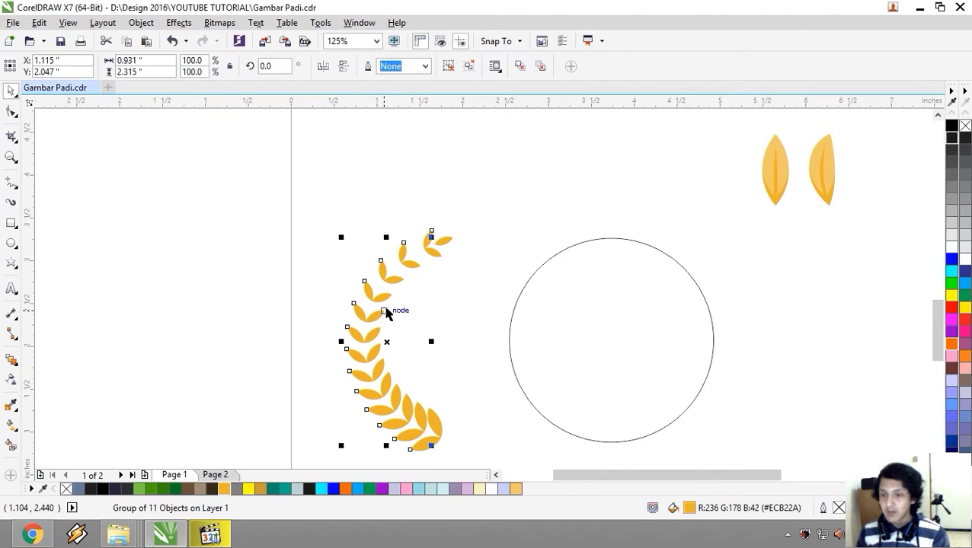
pyautogui.click(471, 70)
pyautogui.click(406, 263)
pyautogui.click(403, 259)
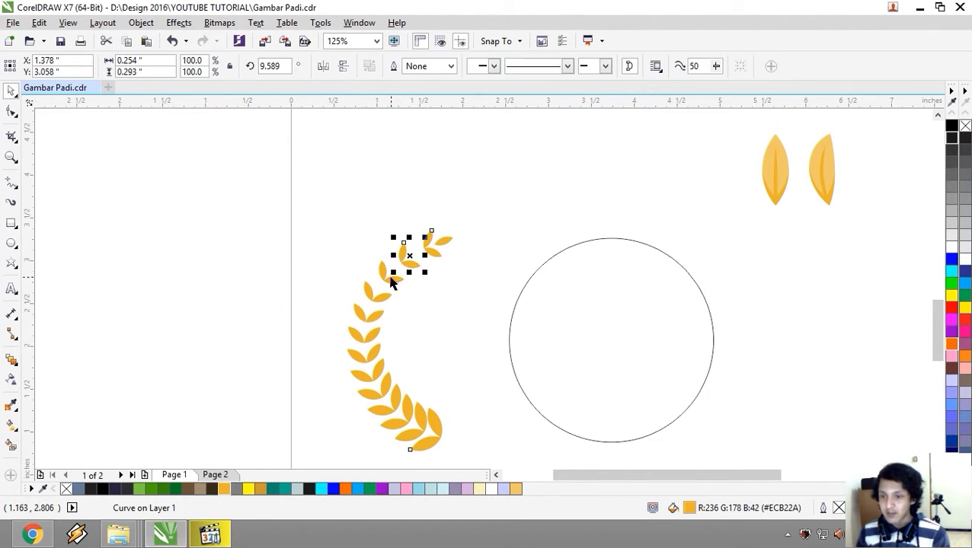
pyautogui.click(386, 271)
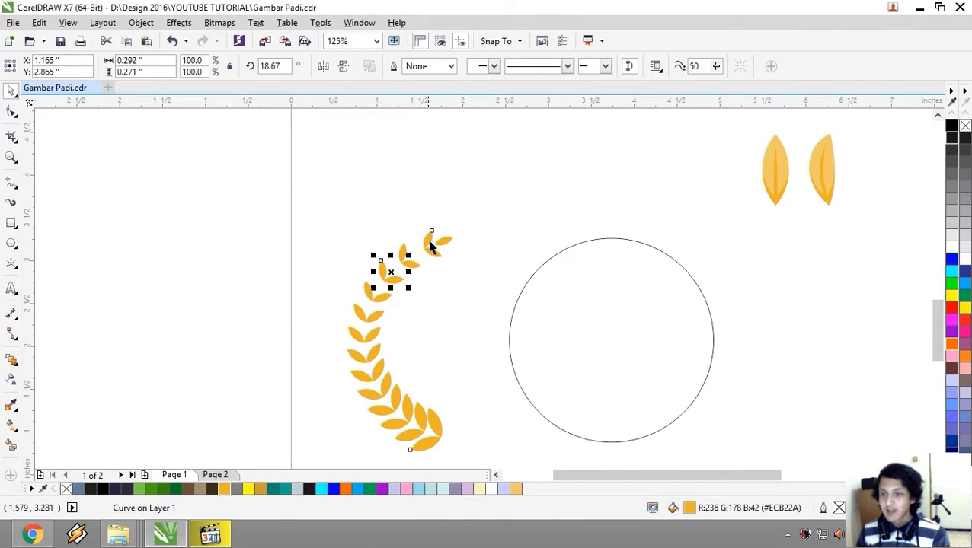
# Try to weld all the separate leaves of the branch into one object
pyautogui.moveTo(282, 183); pyautogui.dragTo(484, 457)
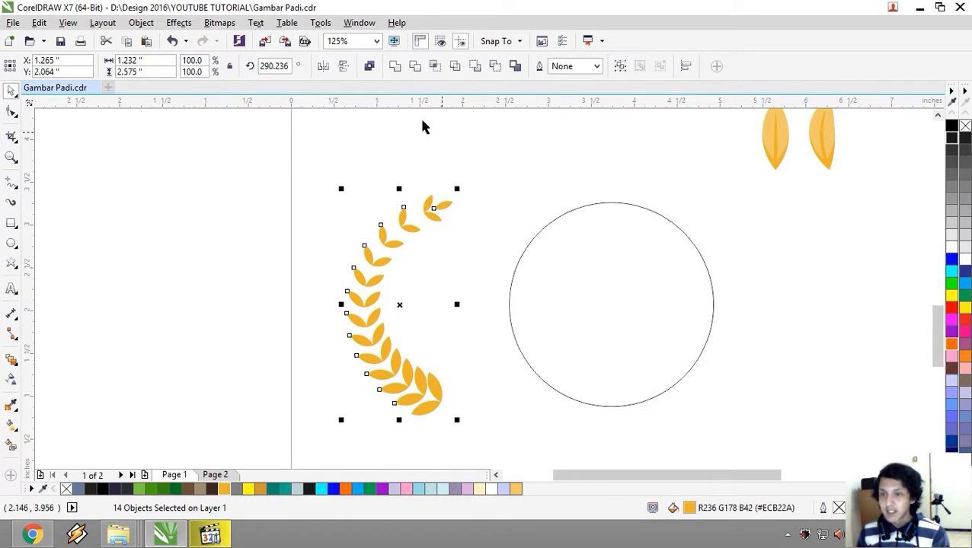
pyautogui.click(395, 68)
pyautogui.hotkey('ctrl', 'z')
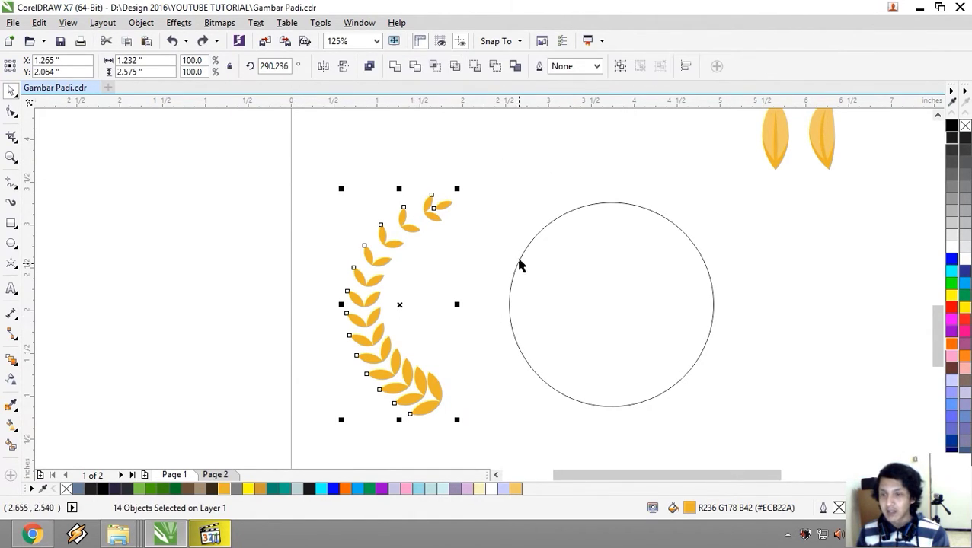
pyautogui.click(503, 217)
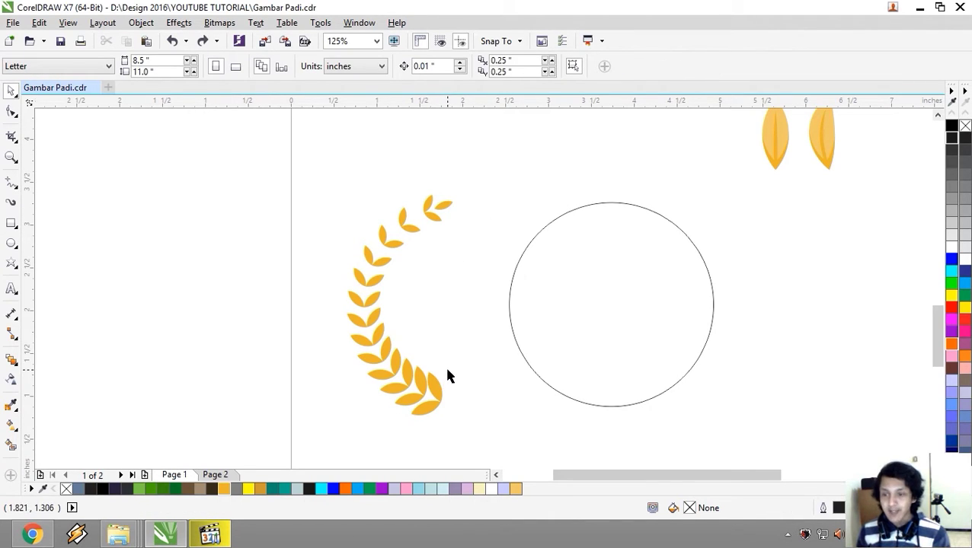
# Examine the curved stem of the finished BEST DESIGNER wreath as a reference for the new branch
pyautogui.scroll(-2, 521, 331)
pyautogui.moveTo(482, 247); pyautogui.dragTo(483, 325)
pyautogui.scroll(2, 510, 351)
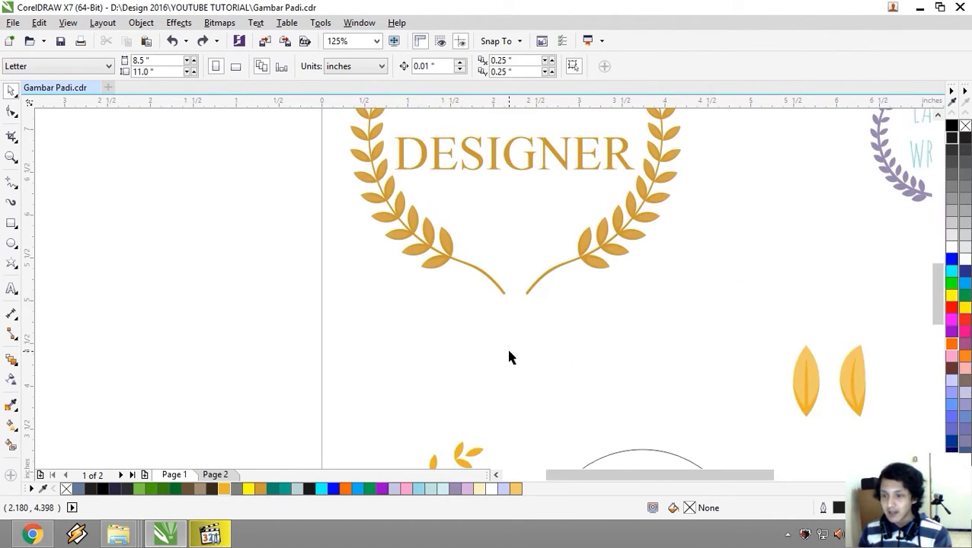
pyautogui.moveTo(500, 291); pyautogui.dragTo(499, 364)
pyautogui.scroll(-1, 543, 417)
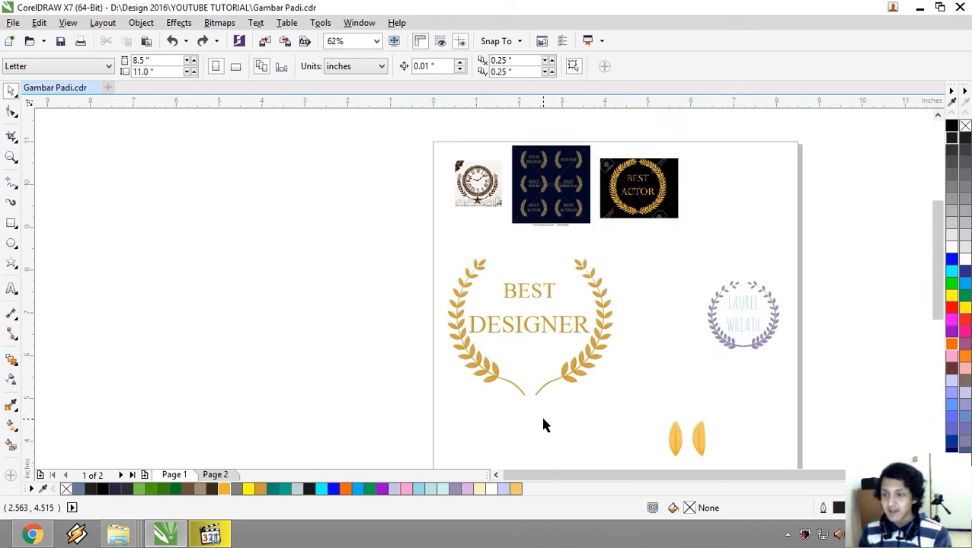
pyautogui.moveTo(542, 416); pyautogui.dragTo(518, 251)
pyautogui.moveTo(548, 360); pyautogui.dragTo(542, 306)
# Turn the circle into an open arc covering its left half, from 90 to about 263.2 degrees
pyautogui.click(515, 306)
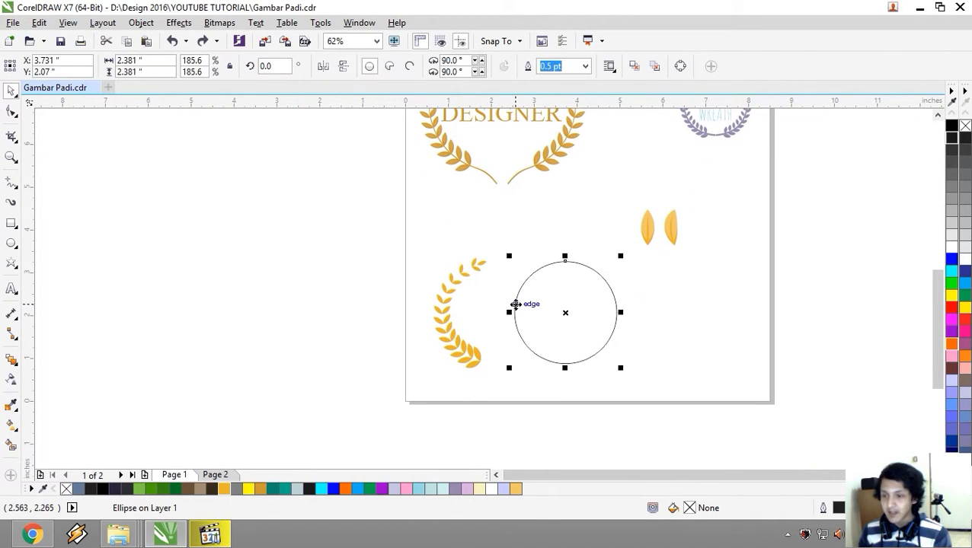
pyautogui.scroll(2, 516, 304)
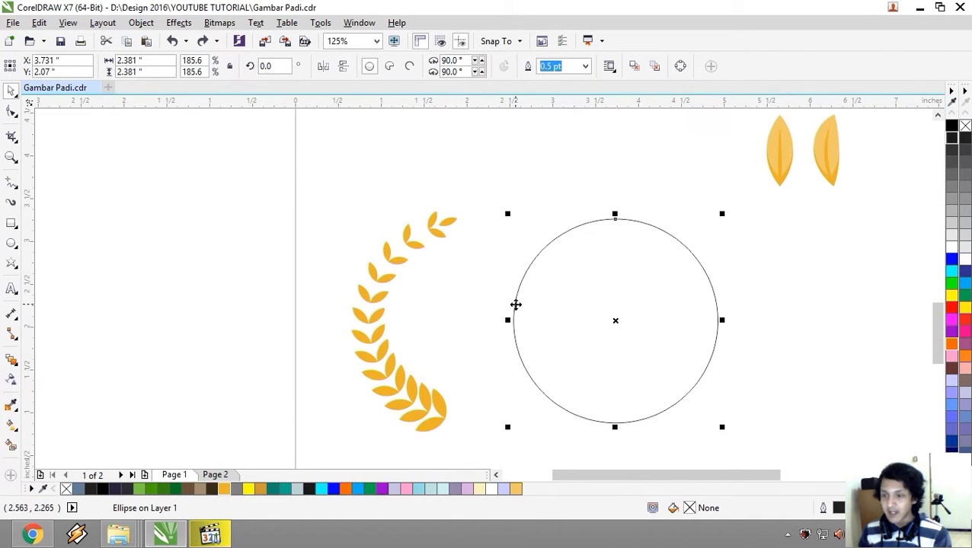
pyautogui.click(411, 67)
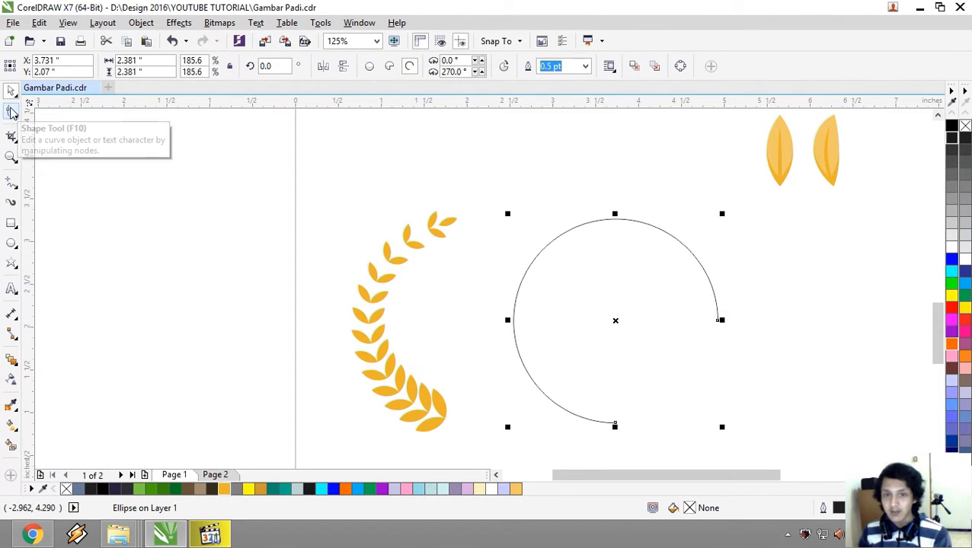
pyautogui.click(12, 112)
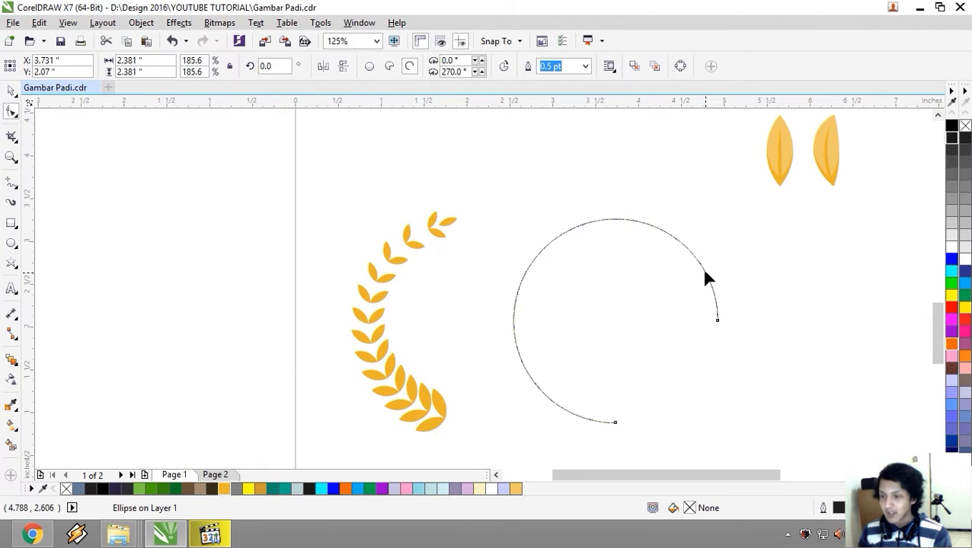
pyautogui.moveTo(653, 233); pyautogui.dragTo(615, 220)
pyautogui.moveTo(614, 424); pyautogui.dragTo(603, 422)
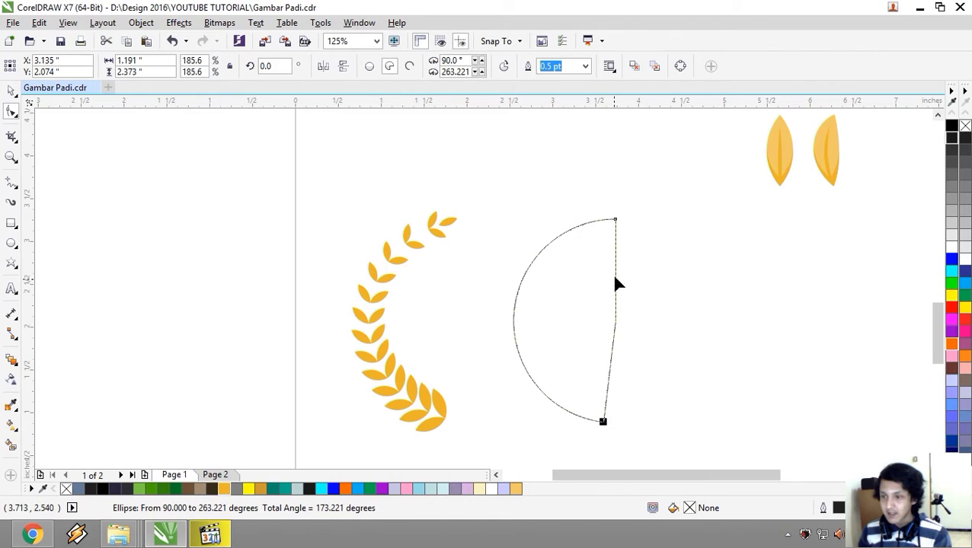
pyautogui.click(409, 66)
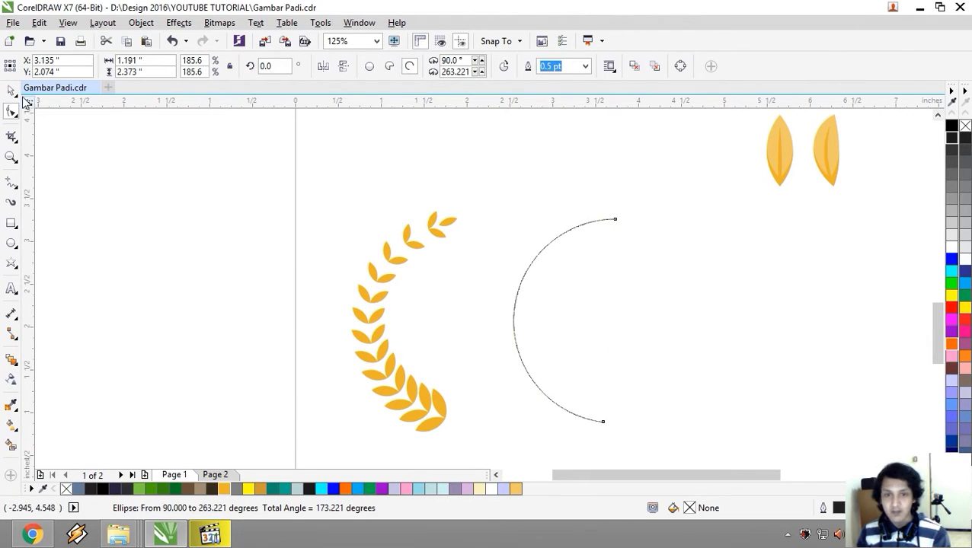
# Convert the arc to curves and move it horizontally onto the leaf branch so it runs through the bases of the leaf pairs
pyautogui.press('space')
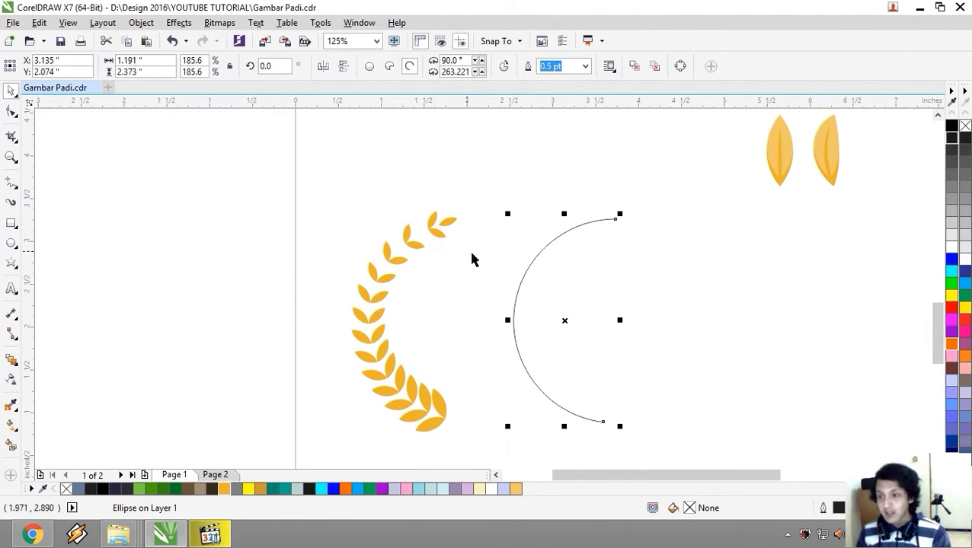
pyautogui.hotkey('ctrl', 'q')
pyautogui.click(653, 287)
pyautogui.click(528, 256)
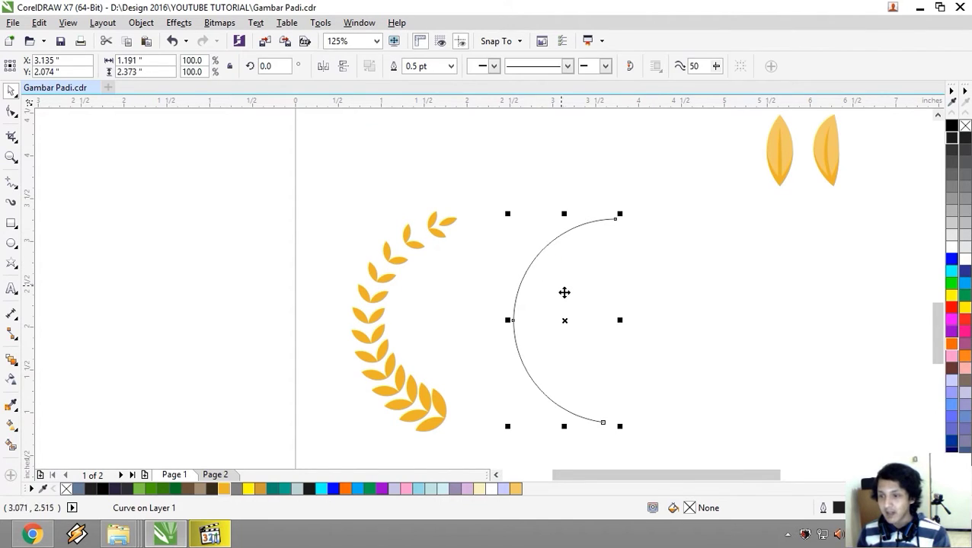
pyautogui.moveTo(568, 321); pyautogui.dragTo(423, 325)
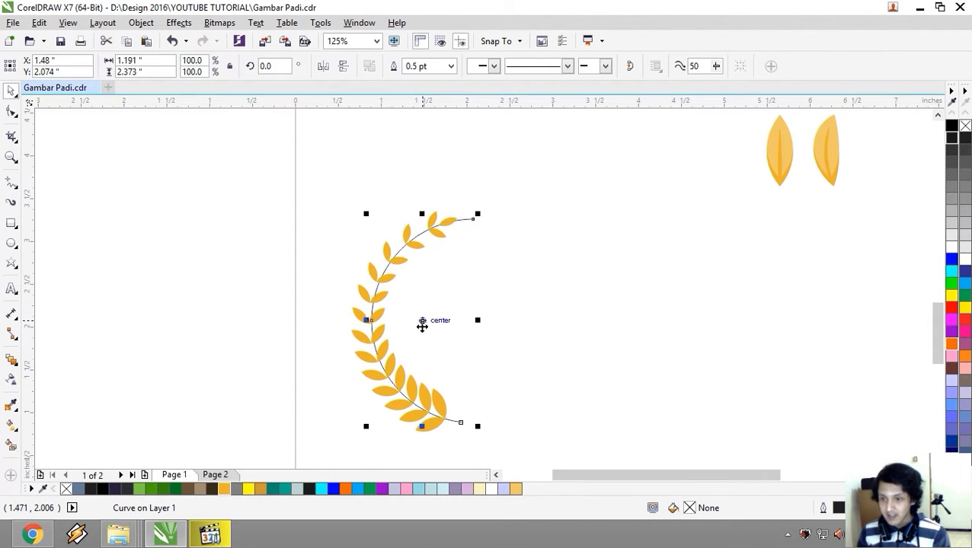
pyautogui.scroll(3, 460, 230)
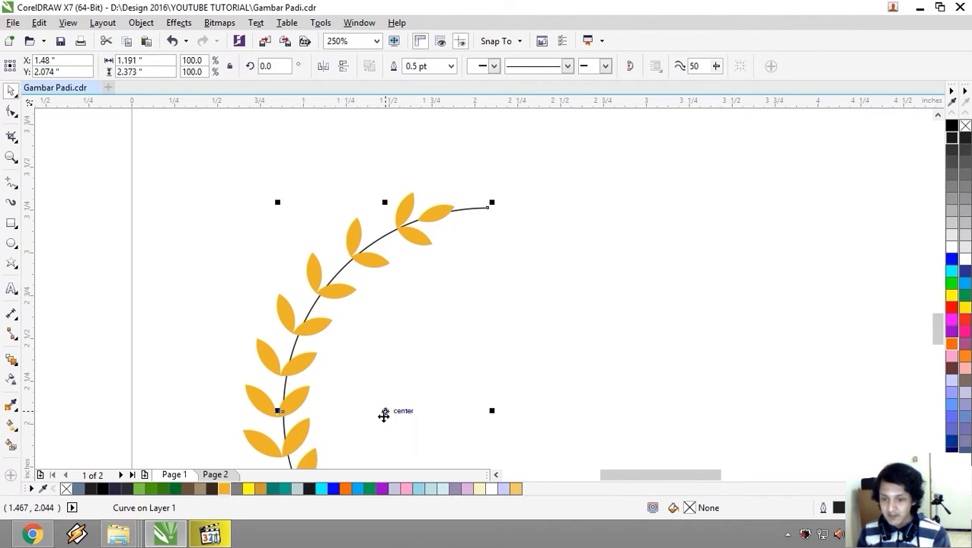
pyautogui.scroll(5, 383, 413)
pyautogui.moveTo(617, 383); pyautogui.dragTo(584, 382)
pyautogui.scroll(-7, 601, 246)
pyautogui.scroll(7, 527, 200)
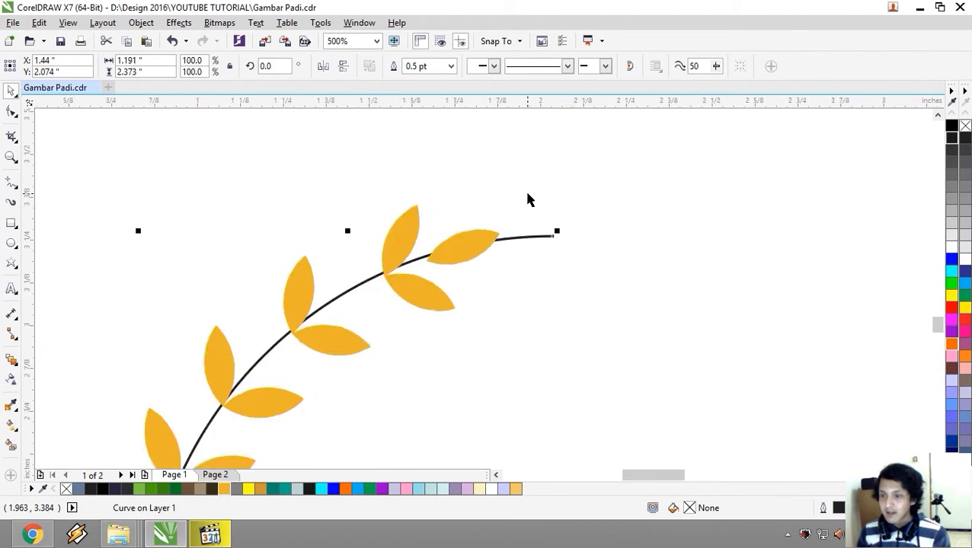
# Add a node to the stem just before the tip leaf and delete the end node beyond it
pyautogui.press('F10')
pyautogui.moveTo(527, 284); pyautogui.dragTo(570, 211)
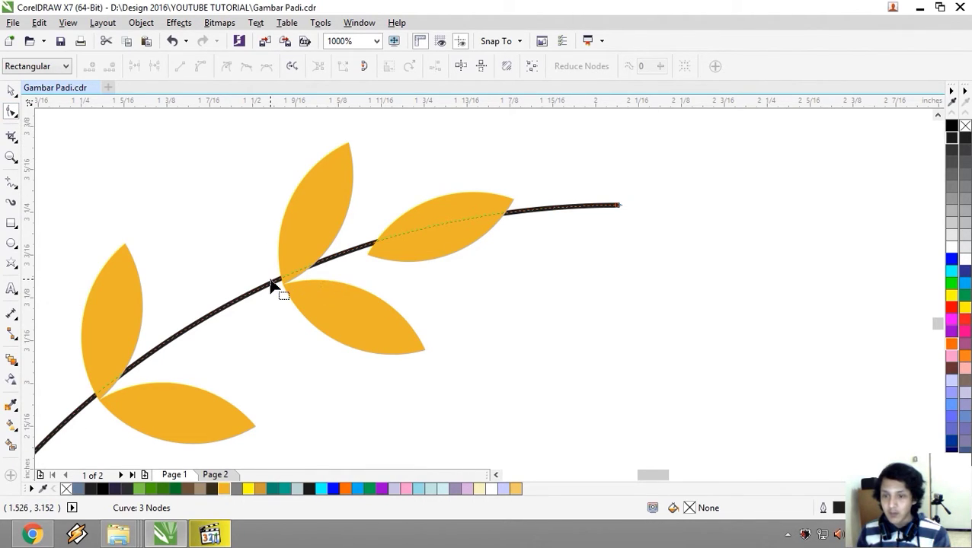
pyautogui.click(355, 250)
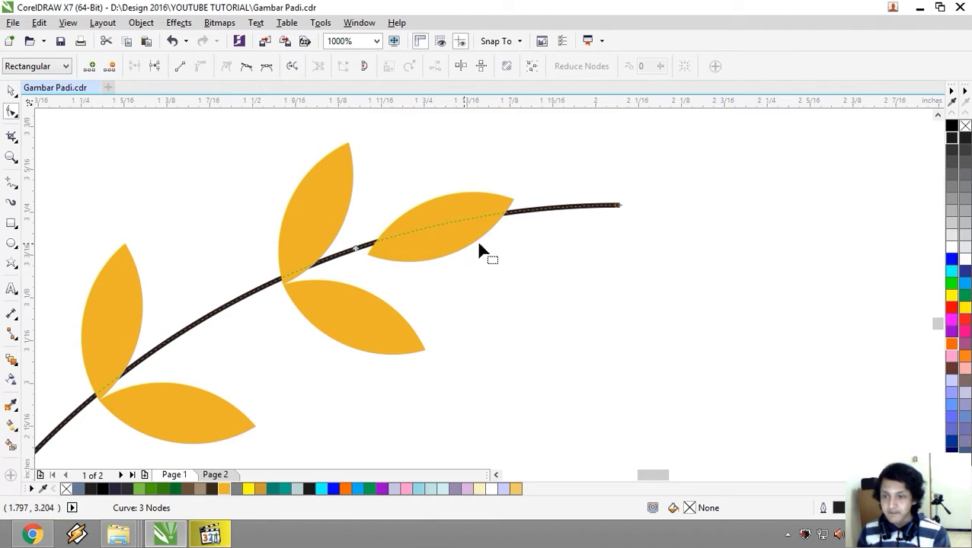
pyautogui.doubleClick(355, 251)
pyautogui.moveTo(577, 171); pyautogui.dragTo(622, 217)
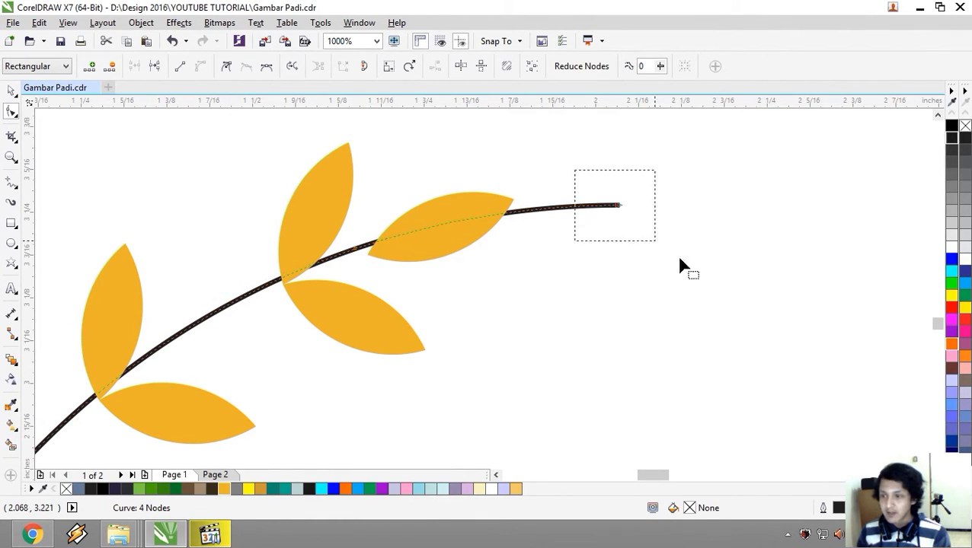
pyautogui.press('Delete')
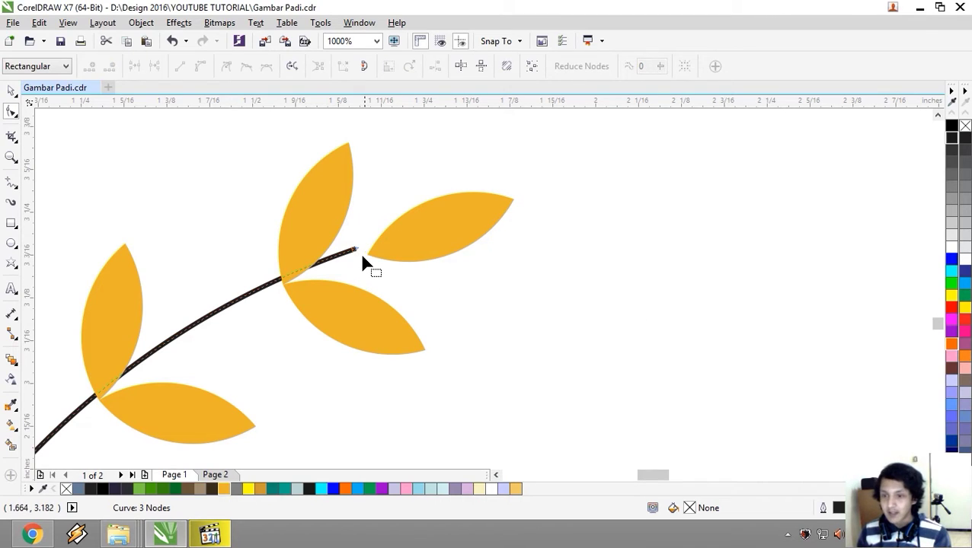
# Move the stem's upper end node to the base of the tip leaf and refine the curve there
pyautogui.moveTo(355, 250); pyautogui.dragTo(367, 258)
pyautogui.scroll(-2, 129, 342)
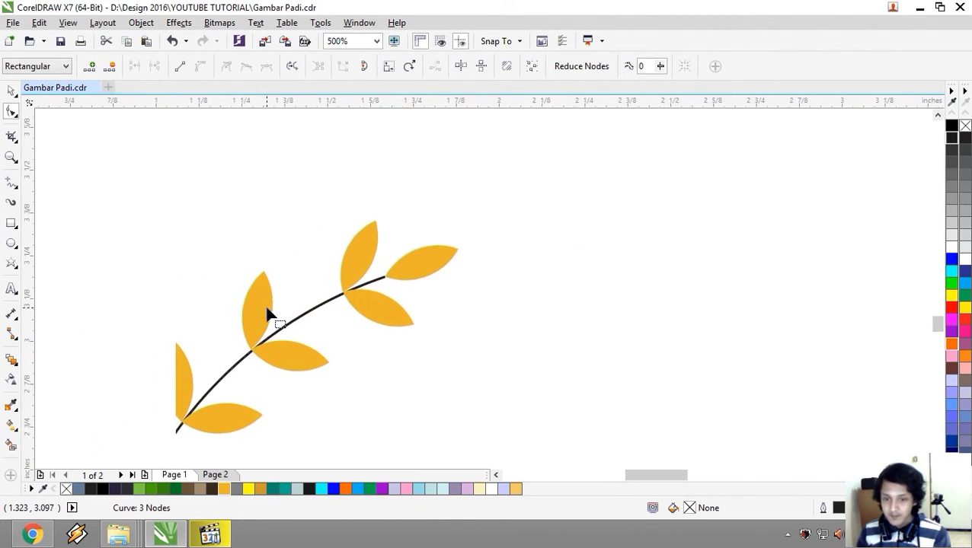
pyautogui.scroll(2, 244, 320)
pyautogui.moveTo(205, 340); pyautogui.dragTo(199, 333)
pyautogui.scroll(-2, 332, 305)
pyautogui.scroll(2, 422, 284)
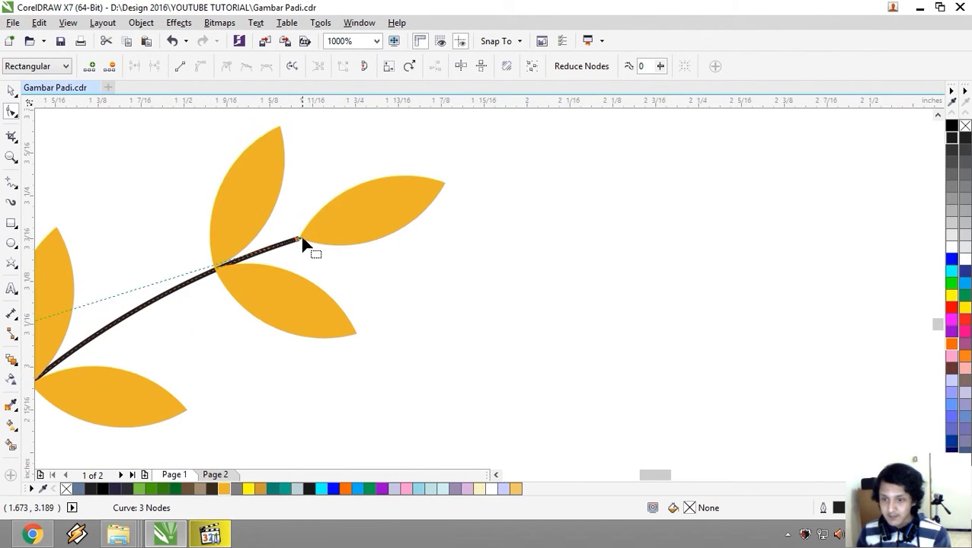
pyautogui.moveTo(297, 241); pyautogui.dragTo(312, 231)
pyautogui.scroll(-2, 308, 247)
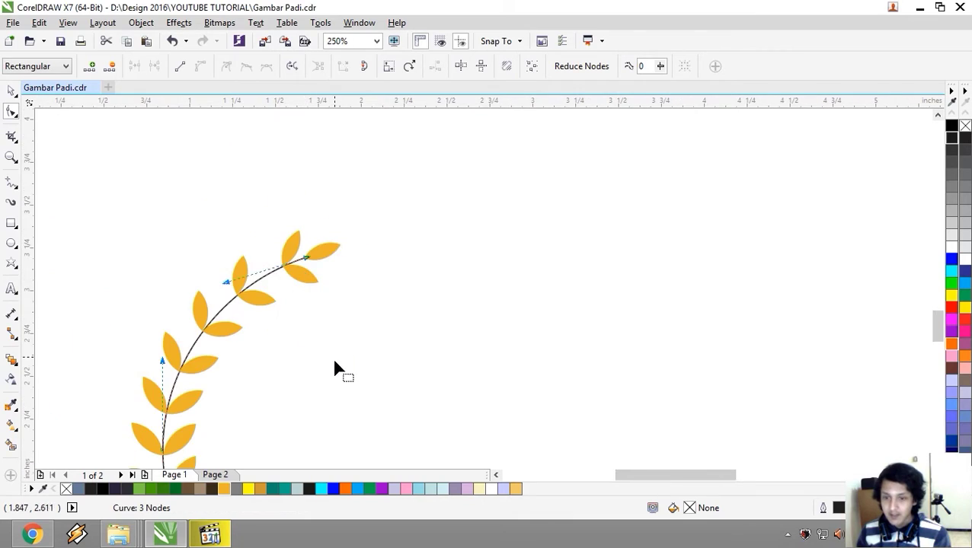
# Add a node near the stem's lower end and move it to the base of the lowest leaf pair
pyautogui.scroll(2, 411, 335)
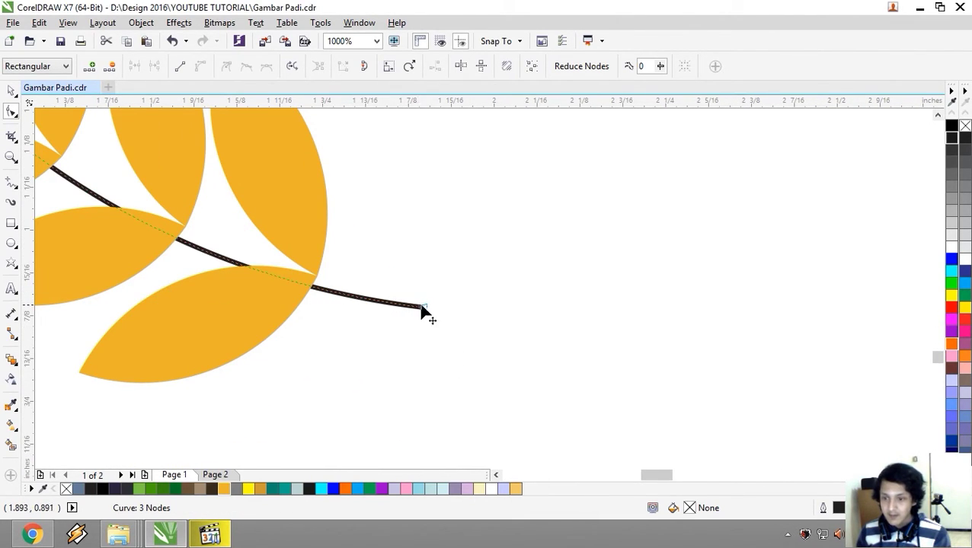
pyautogui.doubleClick(320, 296)
pyautogui.moveTo(319, 296); pyautogui.dragTo(326, 280)
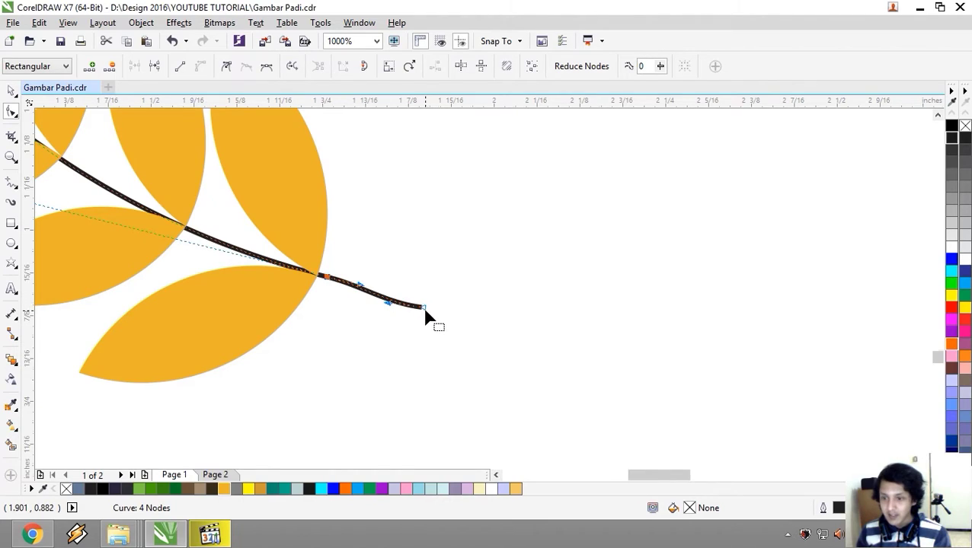
# Reshape the stem's free lower end into a tail that curves downward past the lowest leaf pair
pyautogui.scroll(-3, 424, 307)
pyautogui.moveTo(426, 313); pyautogui.dragTo(436, 281)
pyautogui.scroll(3, 438, 335)
pyautogui.moveTo(321, 219); pyautogui.dragTo(282, 213)
pyautogui.scroll(-1, 298, 221)
pyautogui.scroll(2, 298, 222)
pyautogui.scroll(-4, 310, 218)
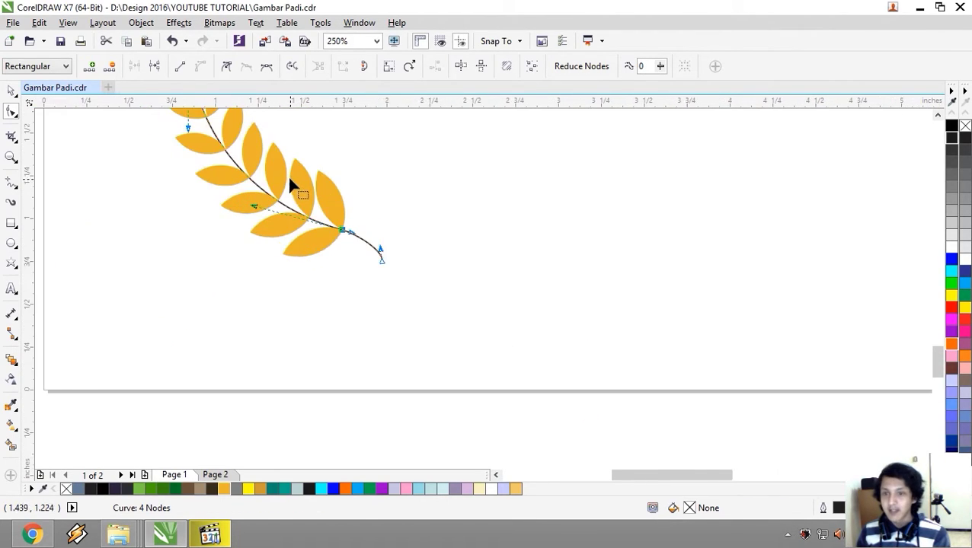
# Compare the new stem along the branch with the stem of the finished BEST DESIGNER wreath
pyautogui.scroll(1, 383, 328)
pyautogui.moveTo(404, 168); pyautogui.dragTo(389, 253)
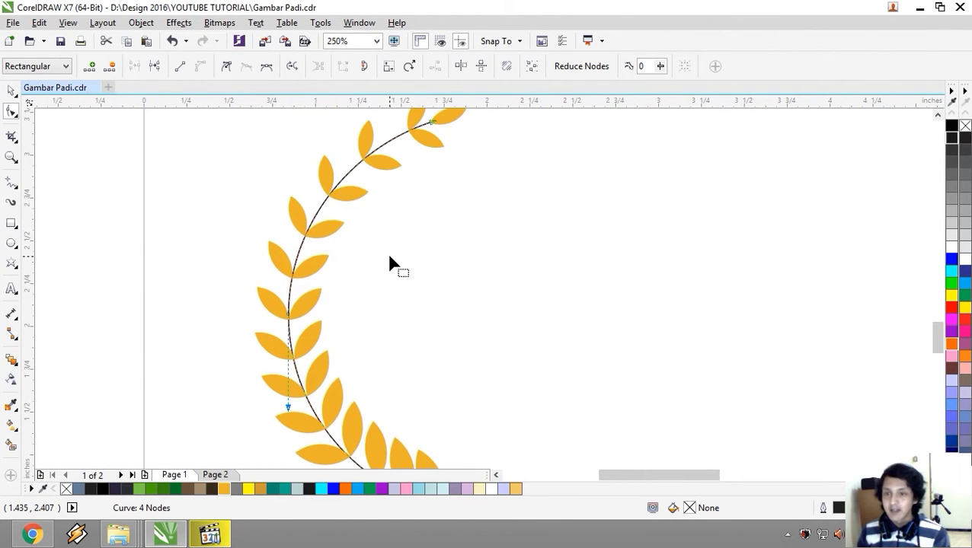
pyautogui.click(11, 90)
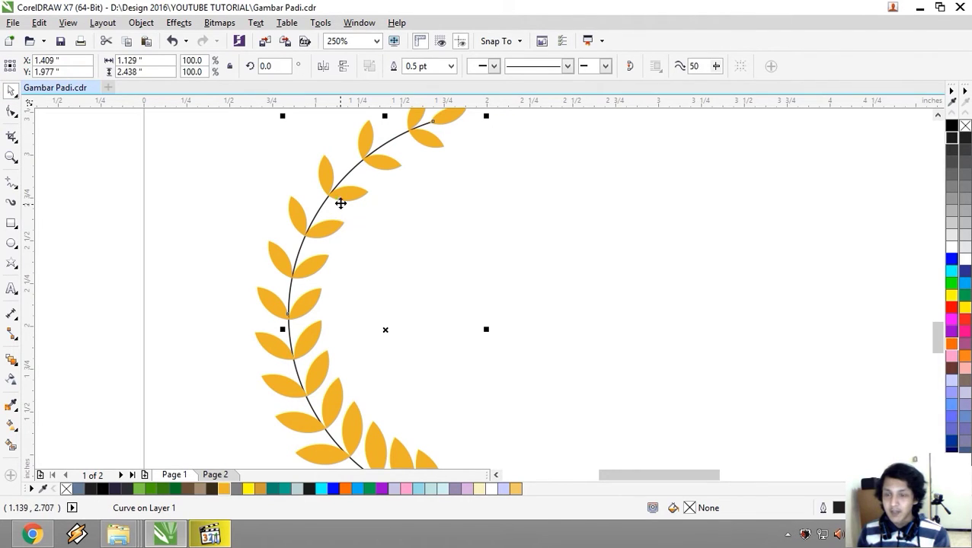
pyautogui.scroll(3, 411, 237)
pyautogui.scroll(-2, 411, 237)
pyautogui.scroll(3, 412, 209)
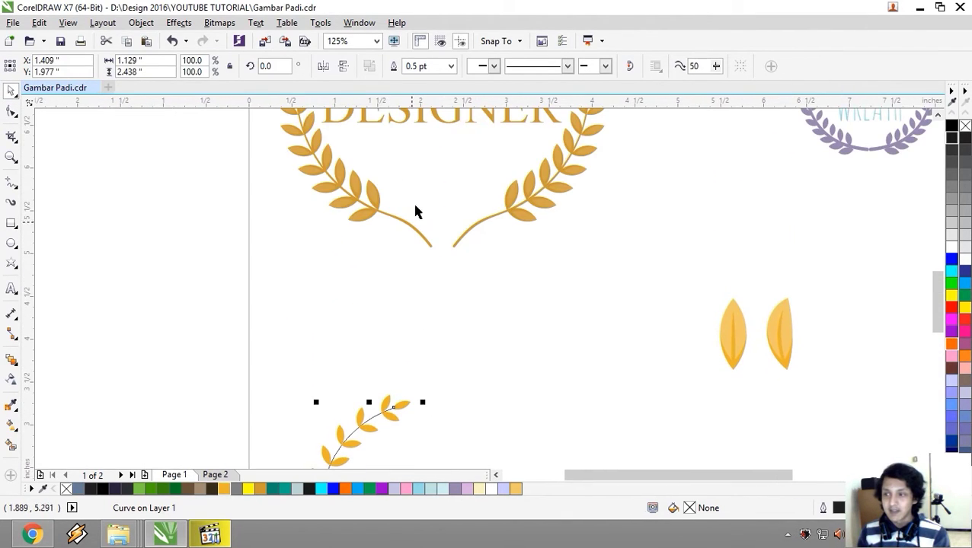
pyautogui.scroll(4, 388, 243)
pyautogui.scroll(-4, 501, 254)
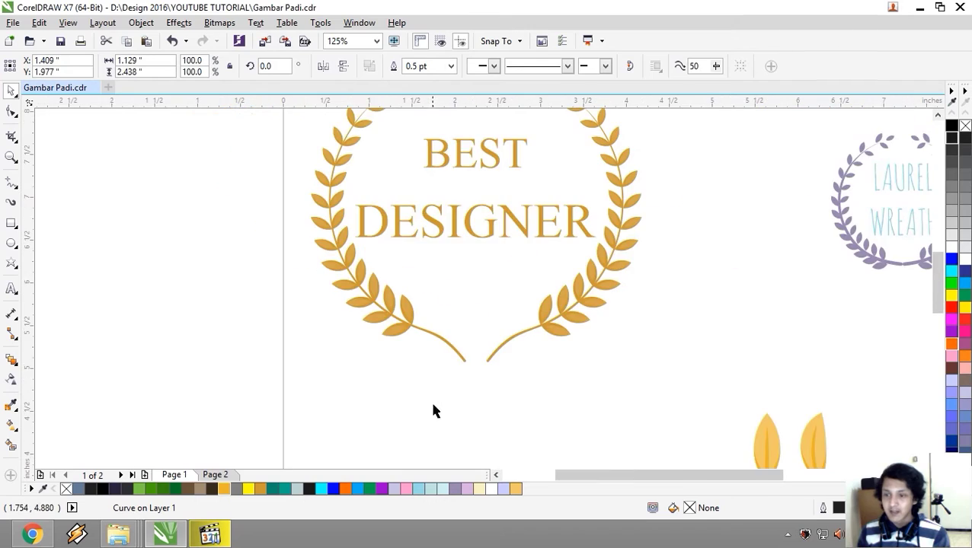
pyautogui.scroll(-3, 431, 397)
pyautogui.scroll(2, 412, 345)
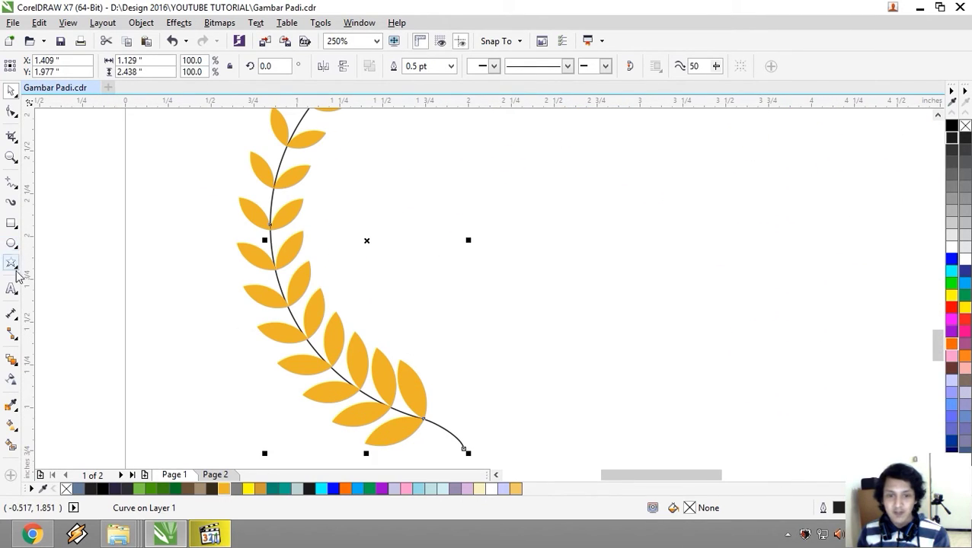
# Choose the artistic media preset stroke that is thick at one end and tapers at the other for the stem curve
pyautogui.click(12, 203)
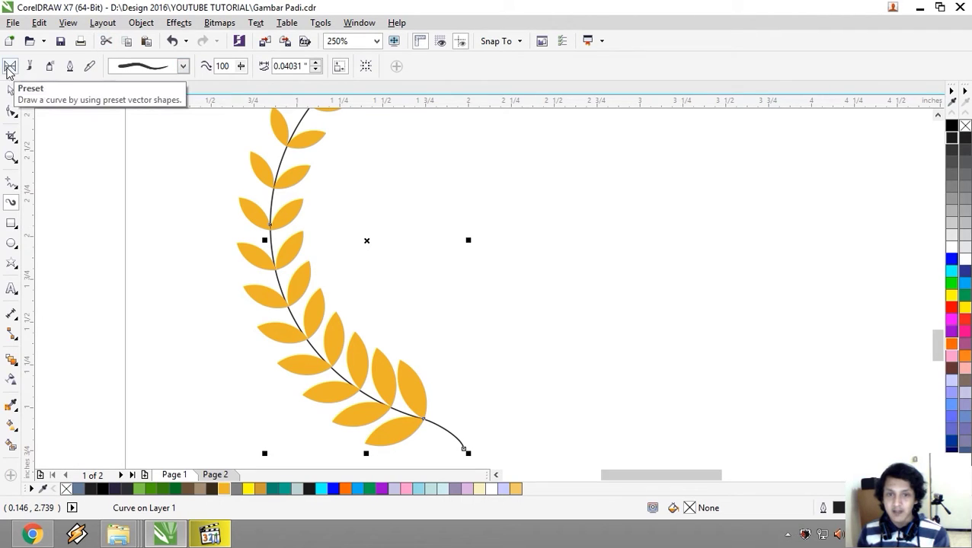
pyautogui.click(169, 67)
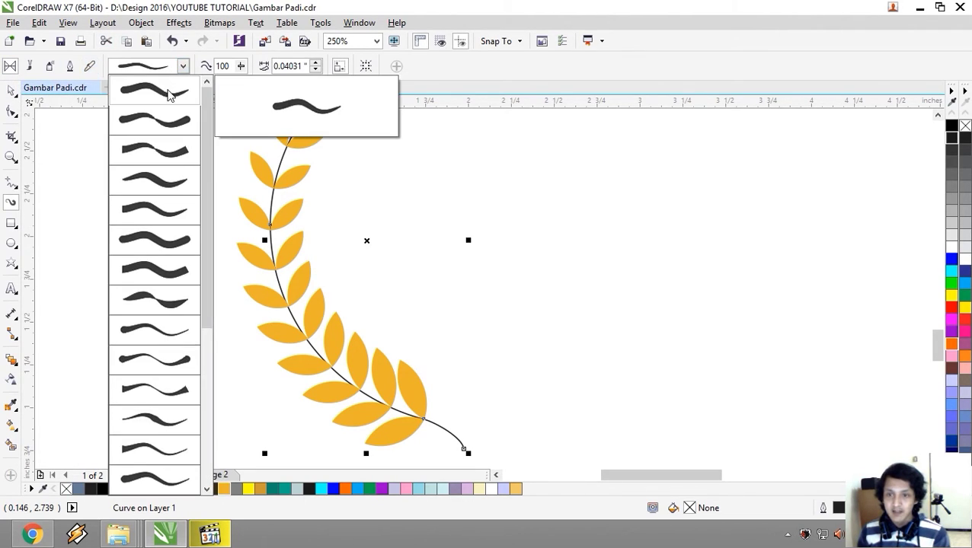
pyautogui.click(170, 95)
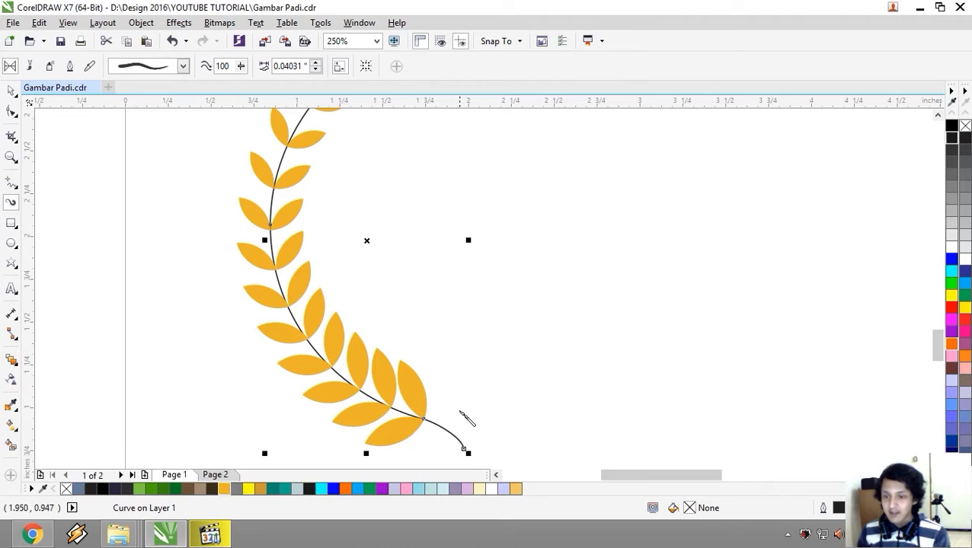
pyautogui.moveTo(459, 416); pyautogui.dragTo(440, 294)
pyautogui.scroll(2, 431, 313)
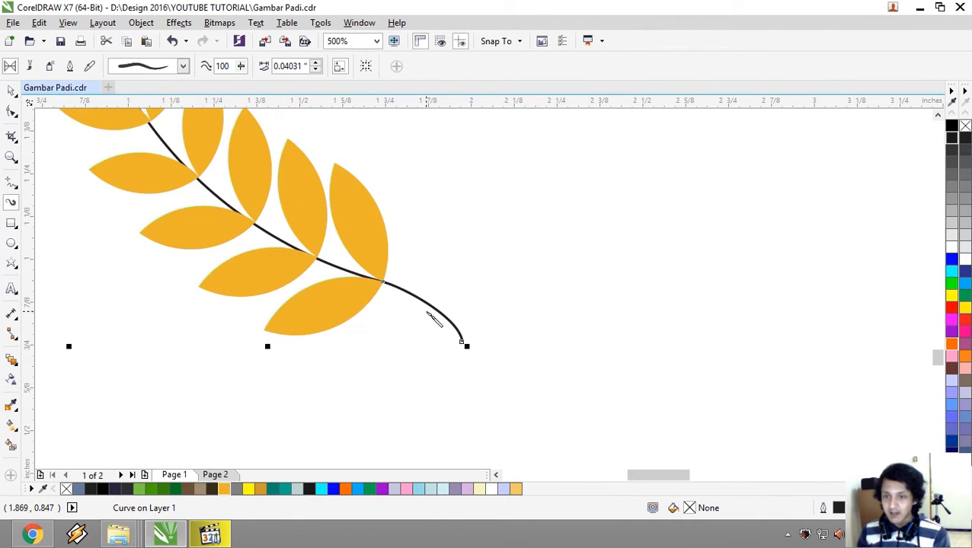
# Set the width of the stem's artistic media stroke to 0.03 inches
pyautogui.click(316, 64)
pyautogui.click(316, 69)
pyautogui.click(316, 70)
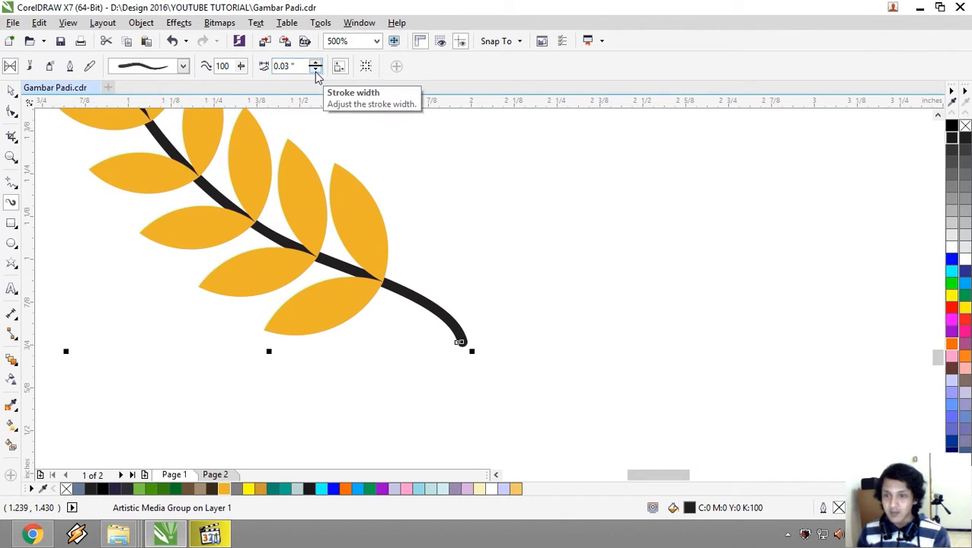
pyautogui.moveTo(388, 240); pyautogui.dragTo(433, 383)
pyautogui.scroll(-1, 150, 155)
pyautogui.moveTo(162, 157); pyautogui.dragTo(206, 315)
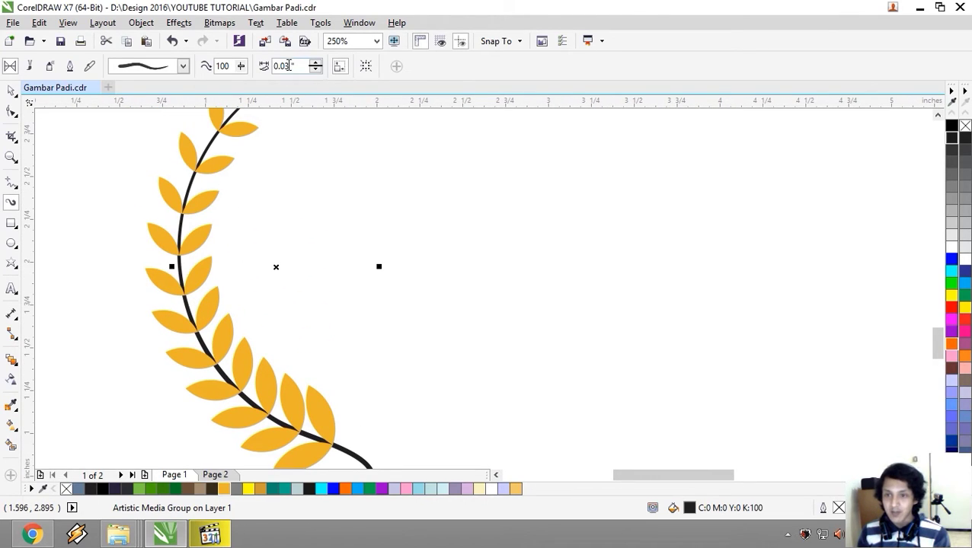
pyautogui.write('2')
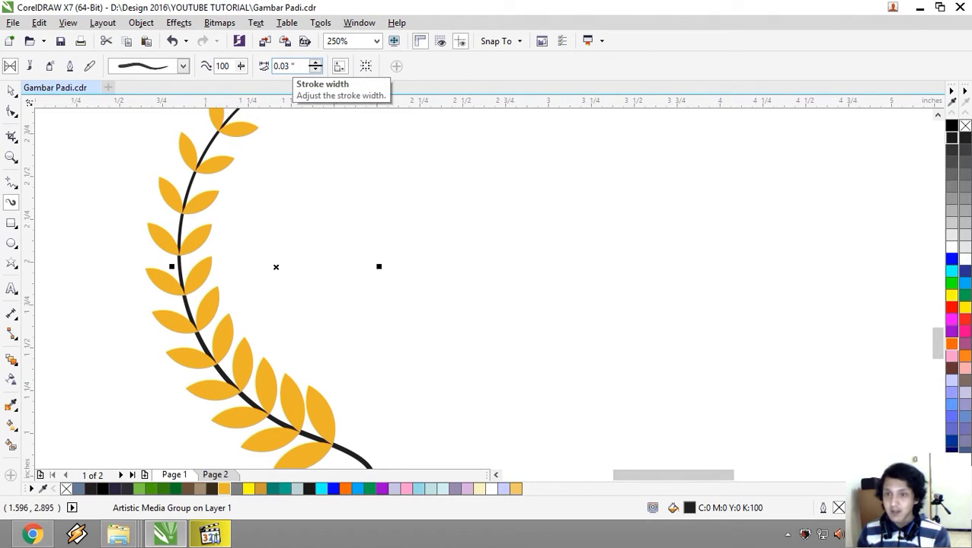
pyautogui.moveTo(370, 247); pyautogui.dragTo(370, 300)
pyautogui.moveTo(265, 135); pyautogui.dragTo(262, 189)
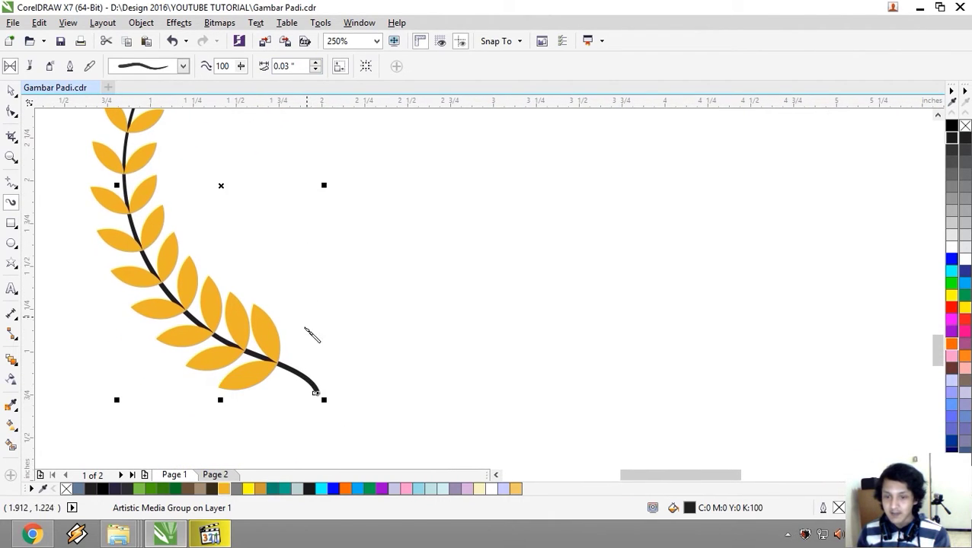
pyautogui.scroll(2, 303, 365)
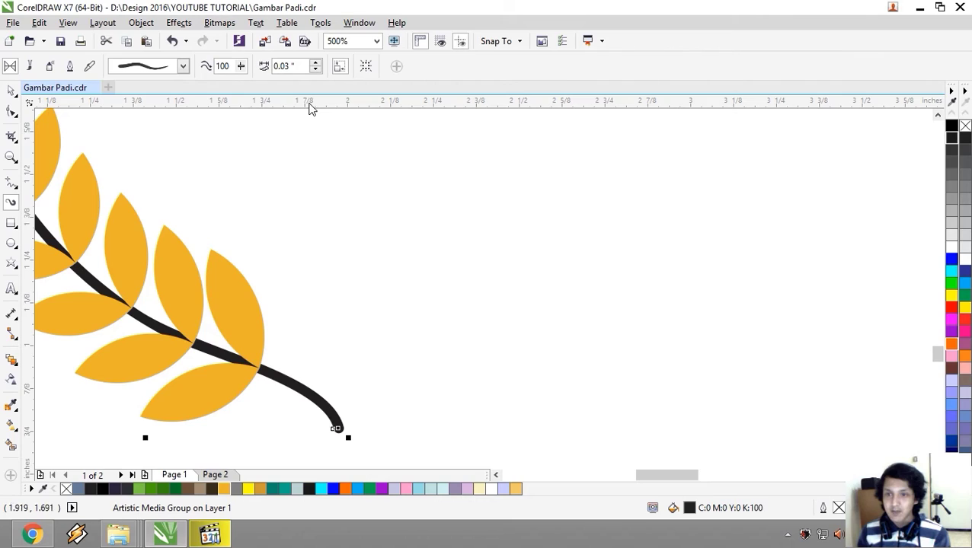
# Break the stem's artistic media group apart into the tapered stroke shape and its center line
pyautogui.click(11, 92)
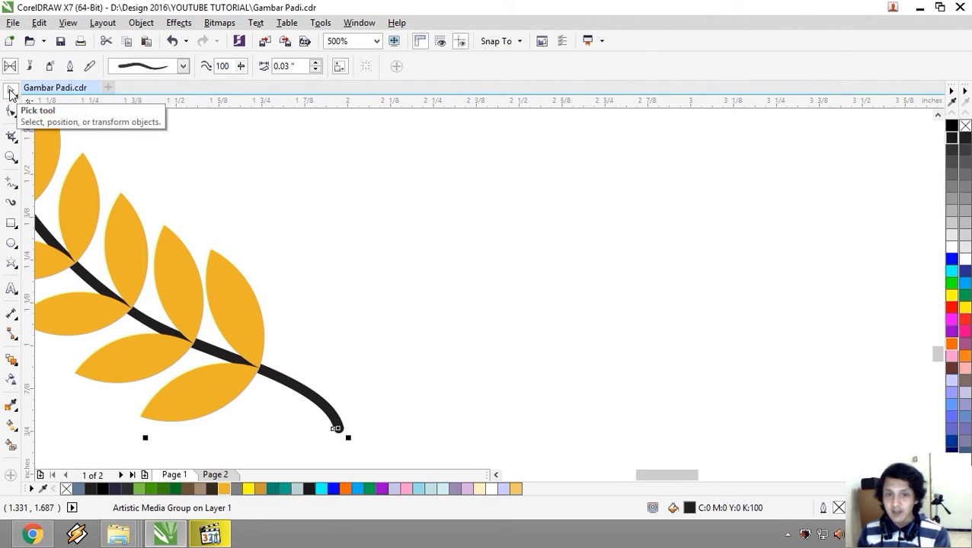
pyautogui.moveTo(400, 363); pyautogui.dragTo(386, 256)
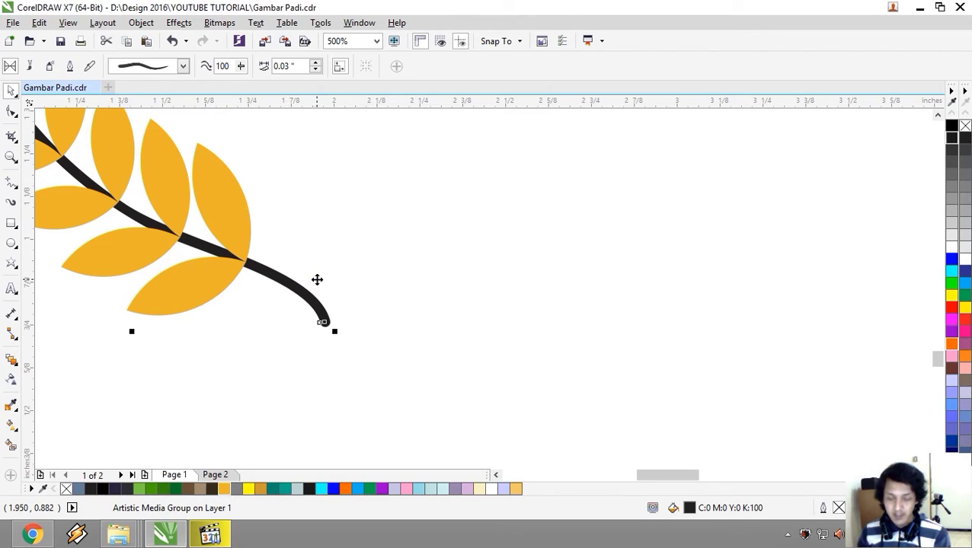
pyautogui.scroll(2, 355, 314)
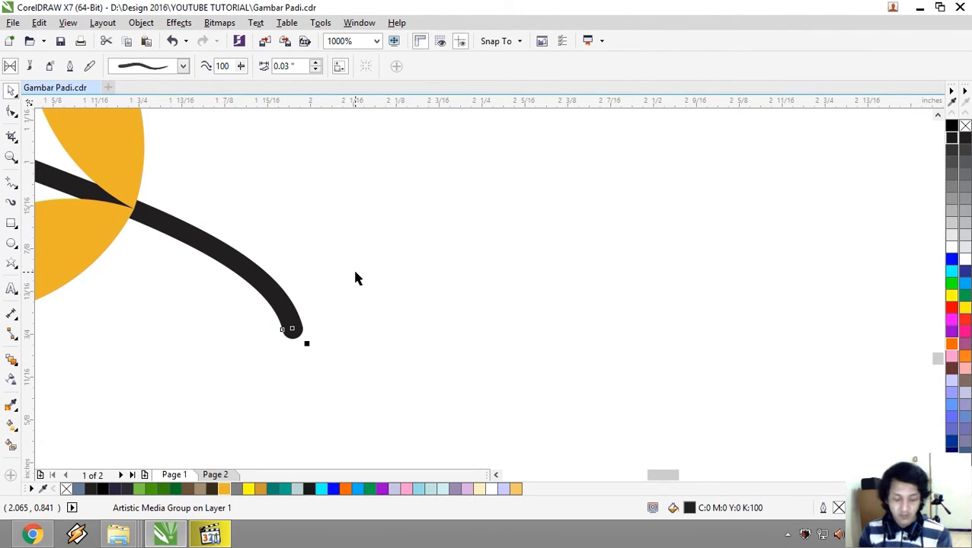
pyautogui.hotkey('ctrl', 'k')
pyautogui.press('Escape')
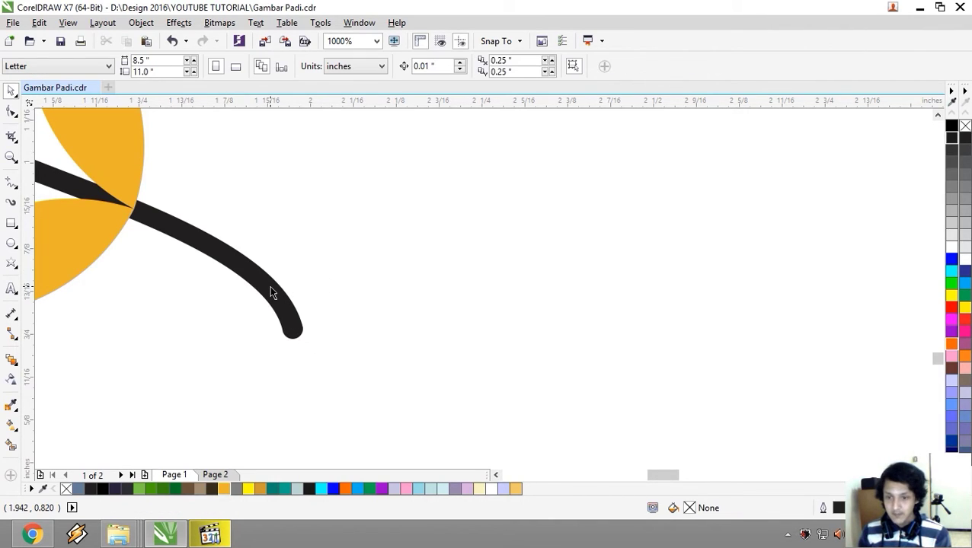
pyautogui.moveTo(266, 297); pyautogui.dragTo(294, 265)
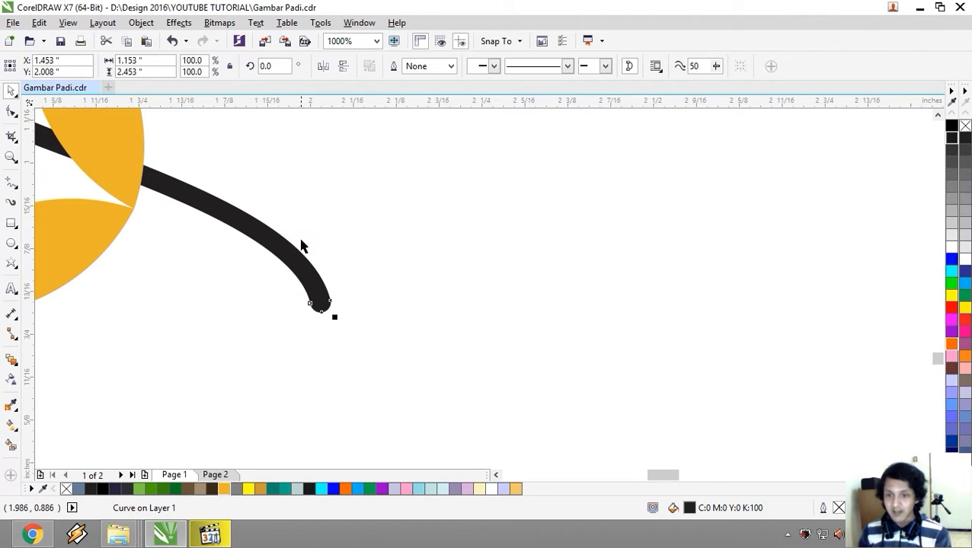
pyautogui.hotkey('ctrl', 'z')
# Give the stem's separated center line a white hairline outline to make it stand out against the black stroke shape
pyautogui.click(330, 345)
pyautogui.click(288, 318)
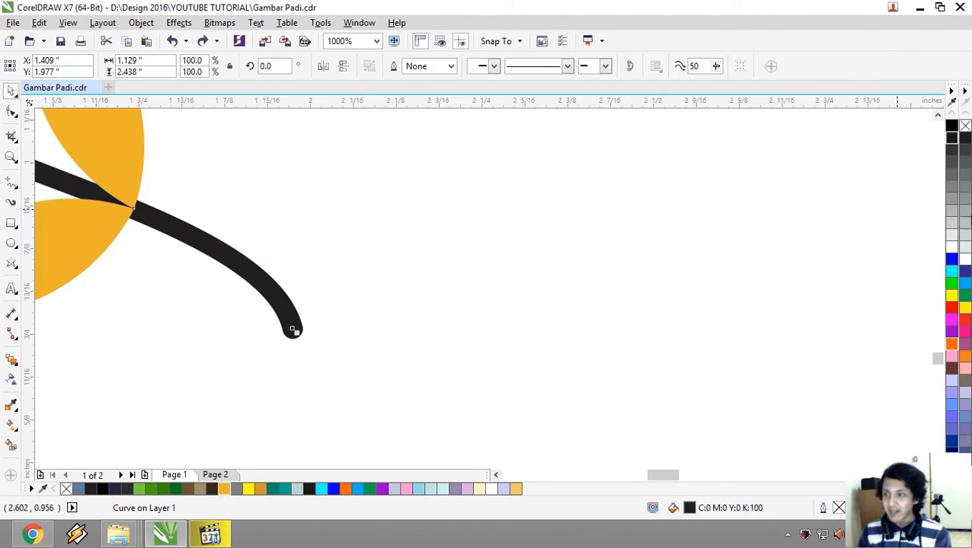
pyautogui.rightClick(952, 253)
pyautogui.scroll(-2, 238, 247)
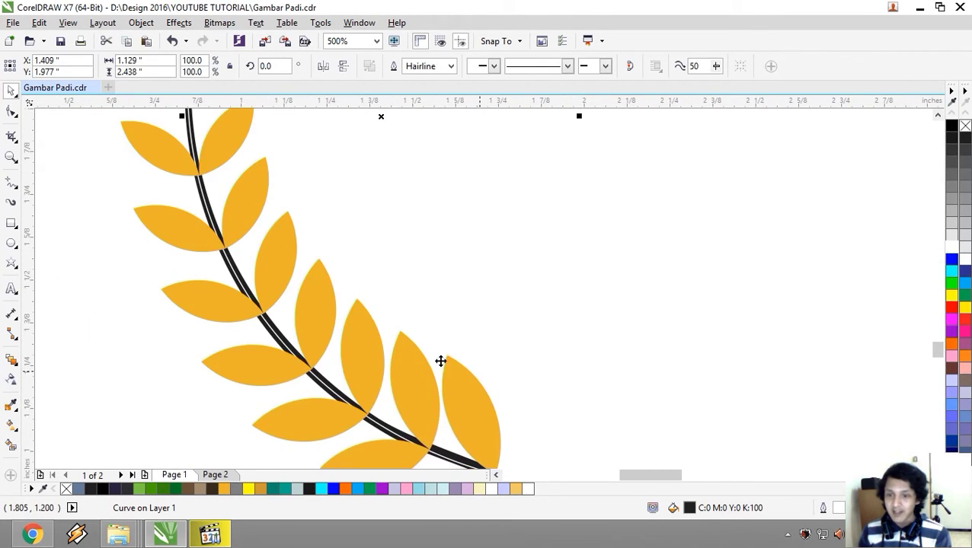
pyautogui.scroll(-2, 480, 372)
pyautogui.scroll(3, 278, 207)
pyautogui.moveTo(318, 345); pyautogui.dragTo(324, 183)
pyautogui.scroll(2, 259, 277)
pyautogui.moveTo(330, 380); pyautogui.dragTo(71, 108)
pyautogui.scroll(-1, 573, 366)
pyautogui.moveTo(531, 370); pyautogui.dragTo(336, 279)
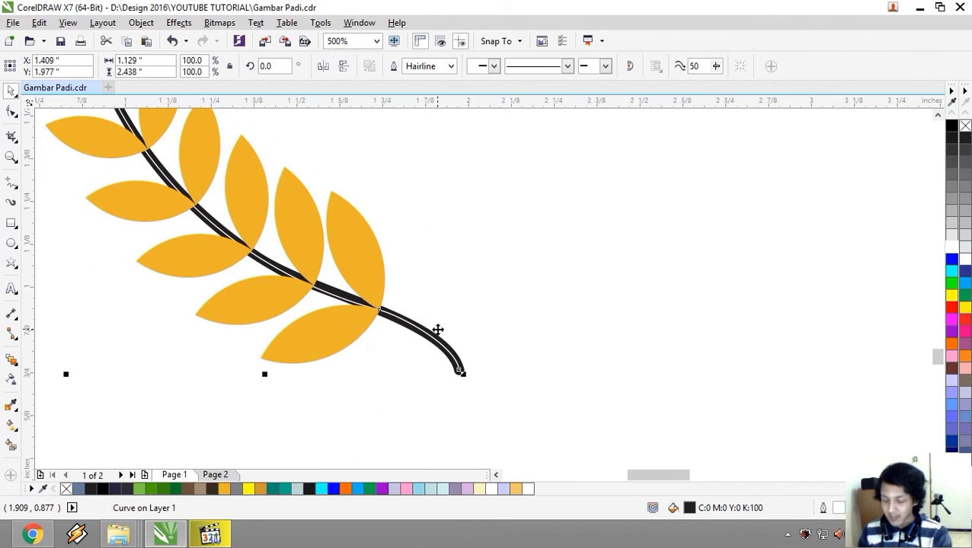
# Delete the center line inside the stem, keeping only the tapered stroke shape
pyautogui.click(437, 344)
pyautogui.click(437, 338)
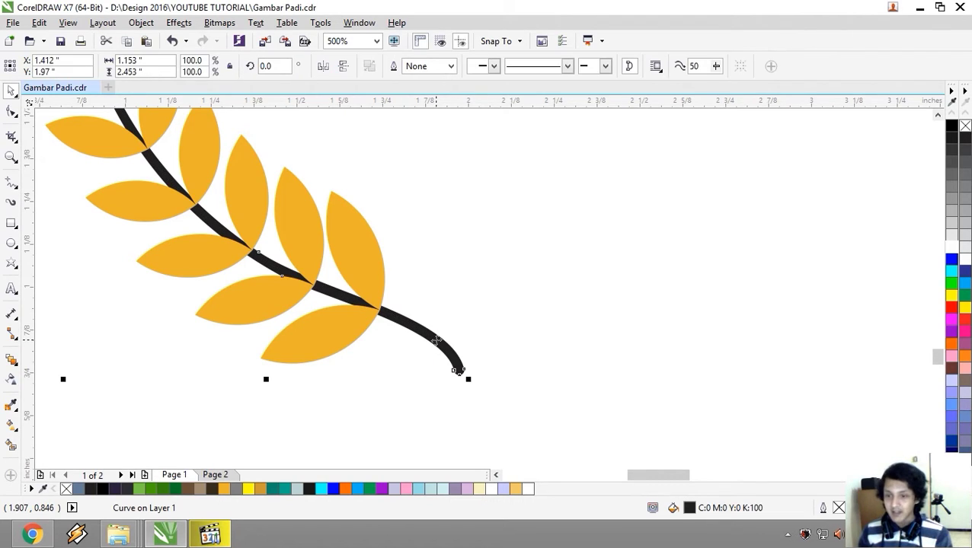
pyautogui.scroll(-2, 436, 338)
pyautogui.scroll(-2, 437, 338)
pyautogui.moveTo(457, 275); pyautogui.dragTo(457, 346)
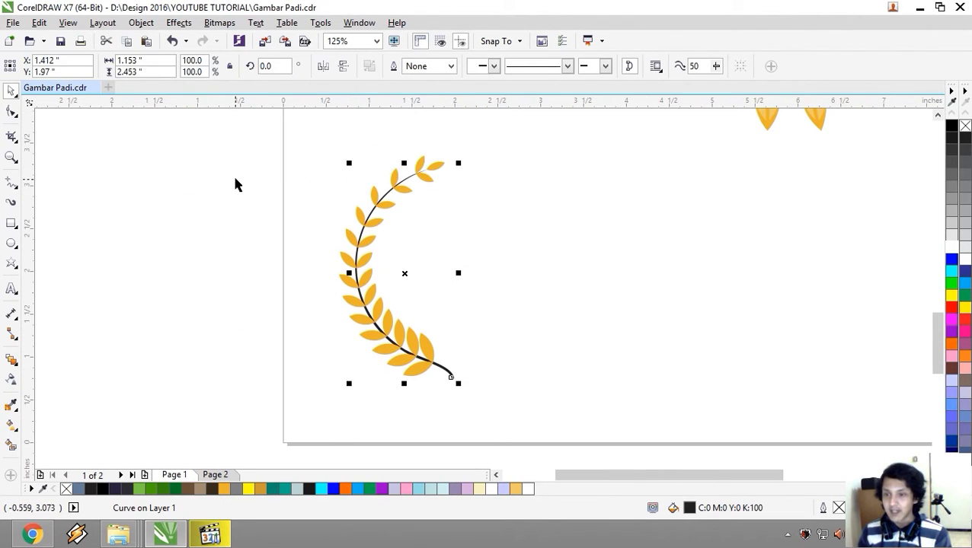
# Weld all the leaves and the stem of the branch into a single shape
pyautogui.moveTo(292, 134); pyautogui.dragTo(542, 410)
pyautogui.click(395, 67)
pyautogui.scroll(-1, 592, 234)
pyautogui.moveTo(592, 239); pyautogui.dragTo(468, 326)
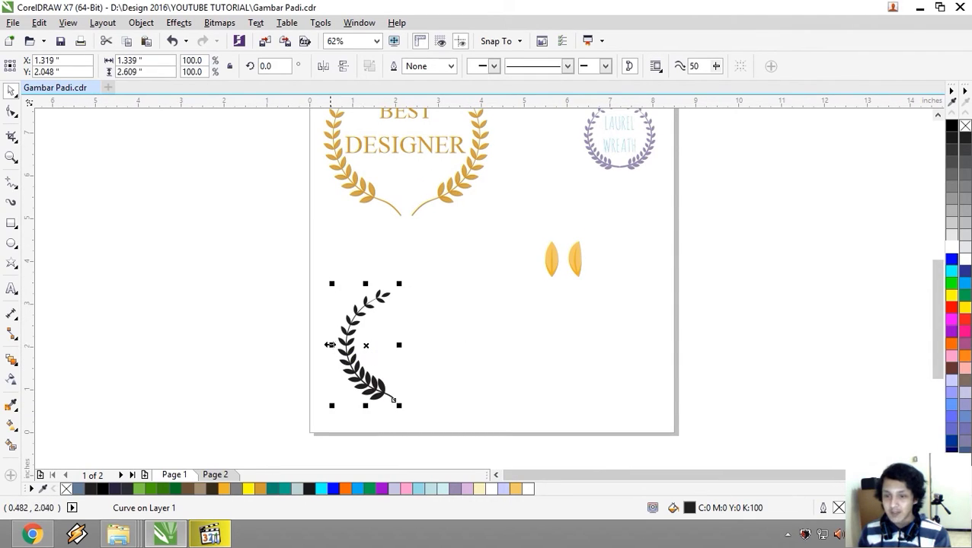
# Mirror a copy of the branch horizontally to its right and move it away, leaving about 0.5 inches between the stem tails
pyautogui.moveTo(329, 345); pyautogui.dragTo(438, 335)
pyautogui.rightClick(439, 336)
pyautogui.scroll(1, 423, 393)
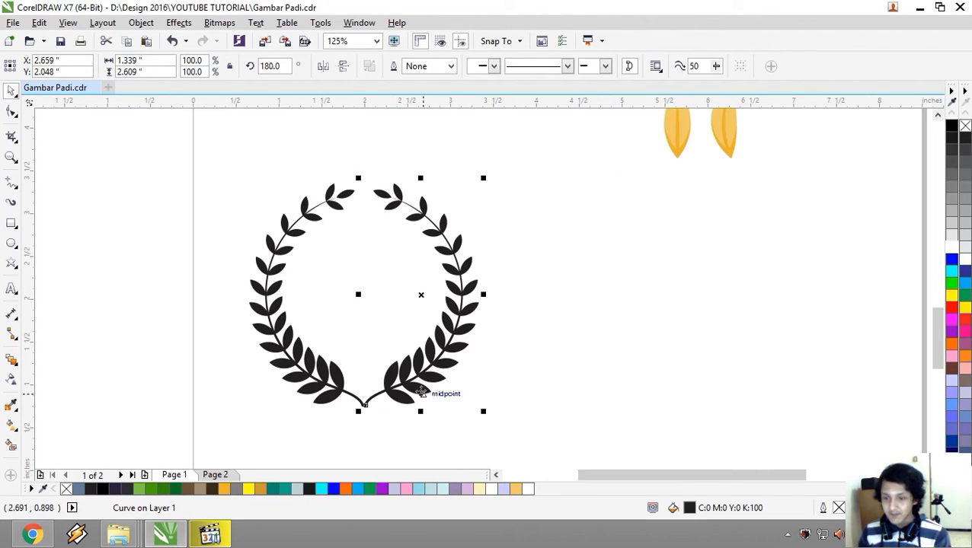
pyautogui.moveTo(422, 394); pyautogui.dragTo(458, 383)
pyautogui.click(568, 324)
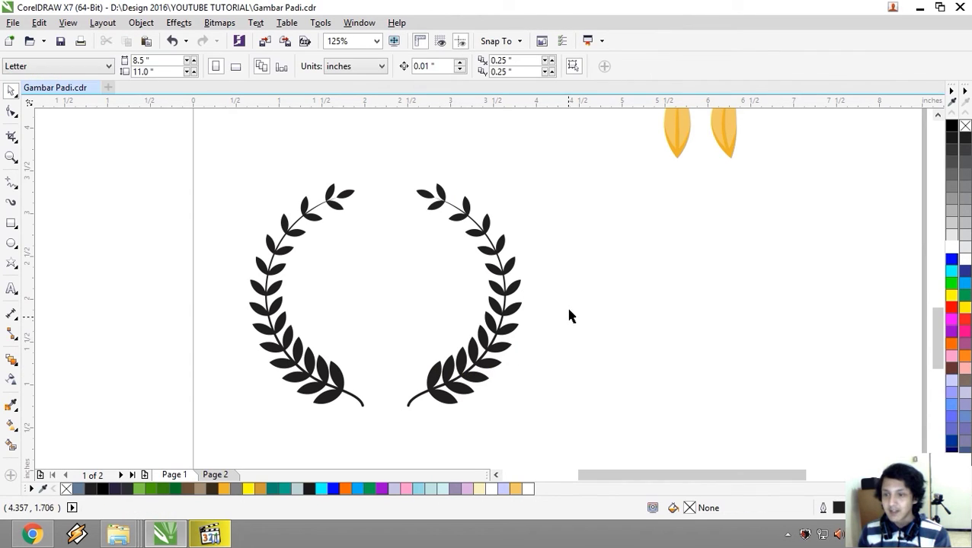
# Add the artistic text "LAUREL WREATH" on two lines inside the new wreath
pyautogui.scroll(-1, 570, 314)
pyautogui.moveTo(586, 263); pyautogui.dragTo(527, 368)
pyautogui.moveTo(527, 425); pyautogui.dragTo(541, 345)
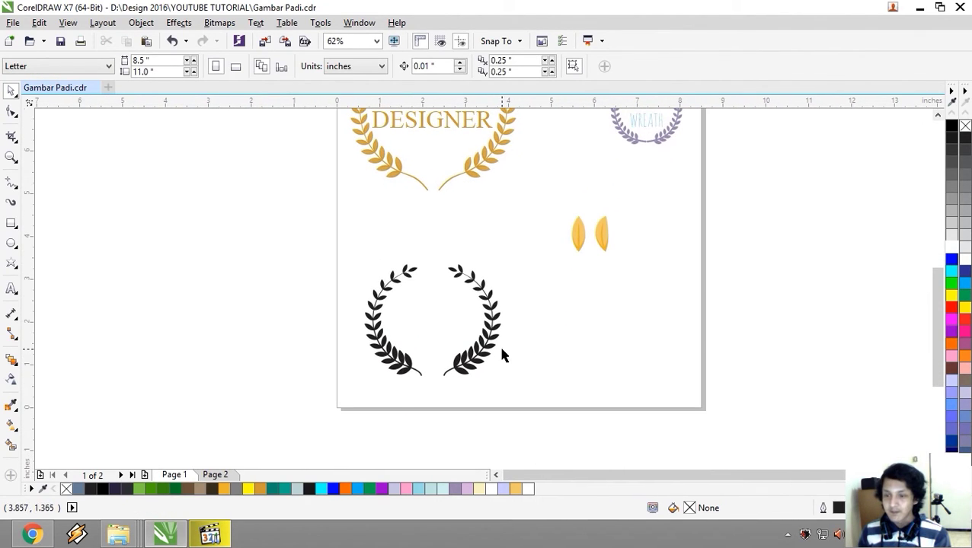
pyautogui.click(11, 292)
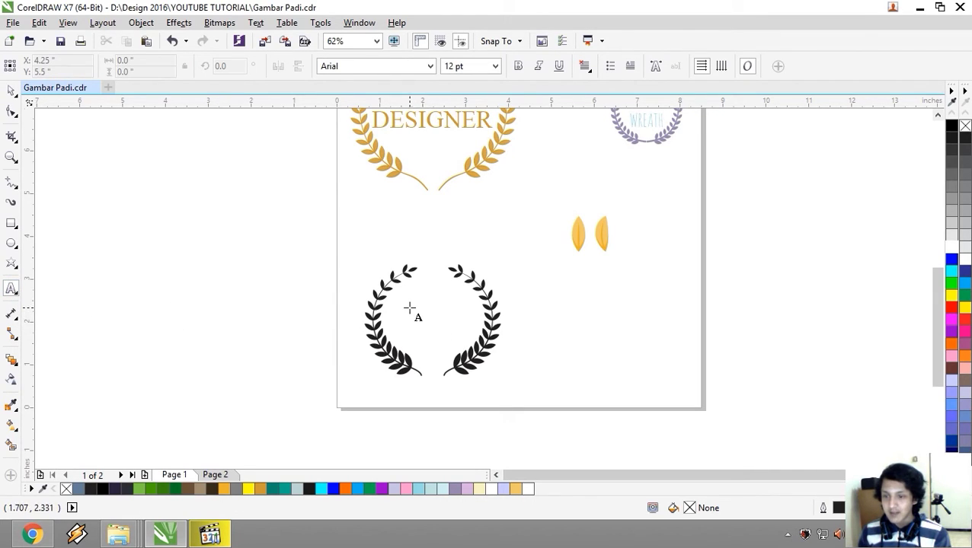
pyautogui.click(409, 307)
pyautogui.write('LAUREL')
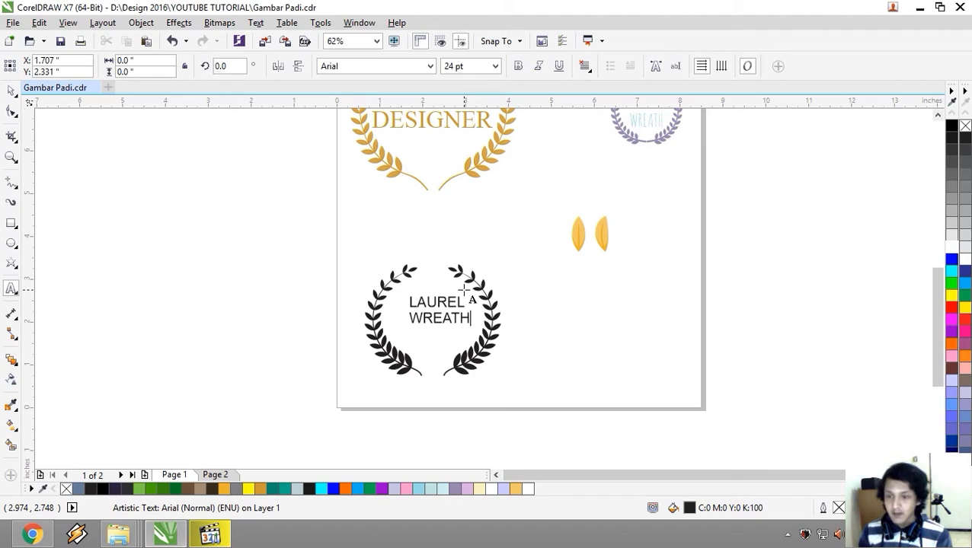
pyautogui.hotkey('ctrl', 'space')
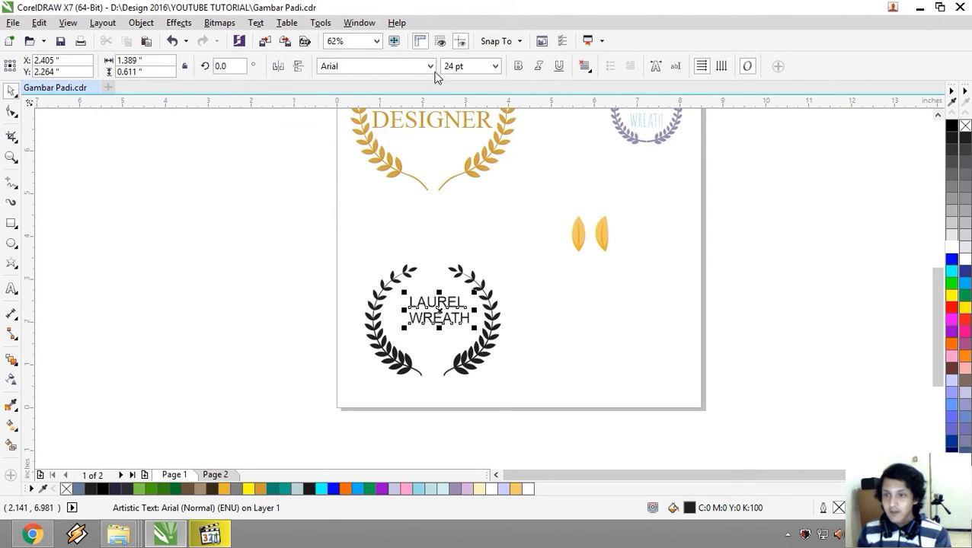
# Change the wreath text's font to Amatic SC and enlarge it to about 47 pt
pyautogui.click(430, 66)
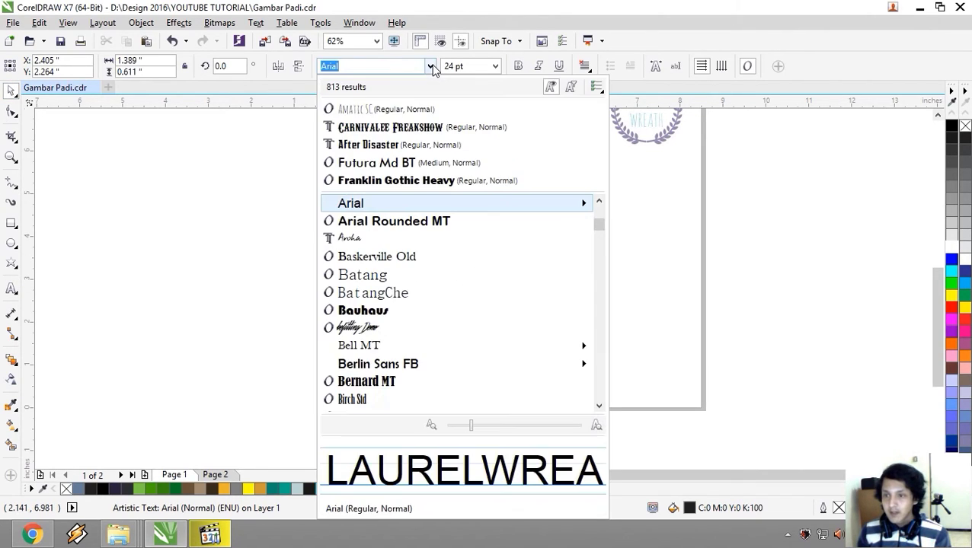
pyautogui.click(395, 111)
pyautogui.scroll(2, 441, 332)
pyautogui.moveTo(432, 319); pyautogui.dragTo(459, 346)
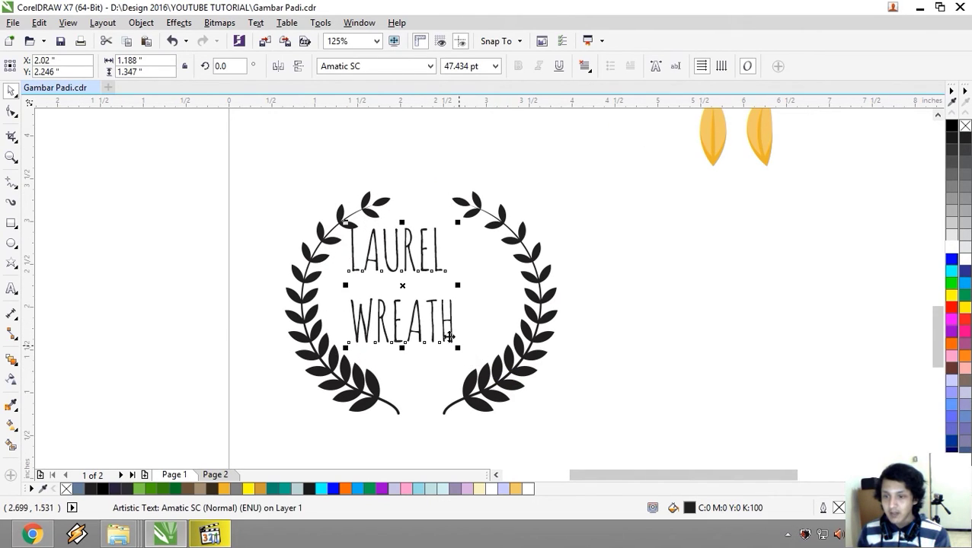
# Center-align the two text lines and position the text in the middle of the wreath
pyautogui.moveTo(402, 287); pyautogui.dragTo(422, 300)
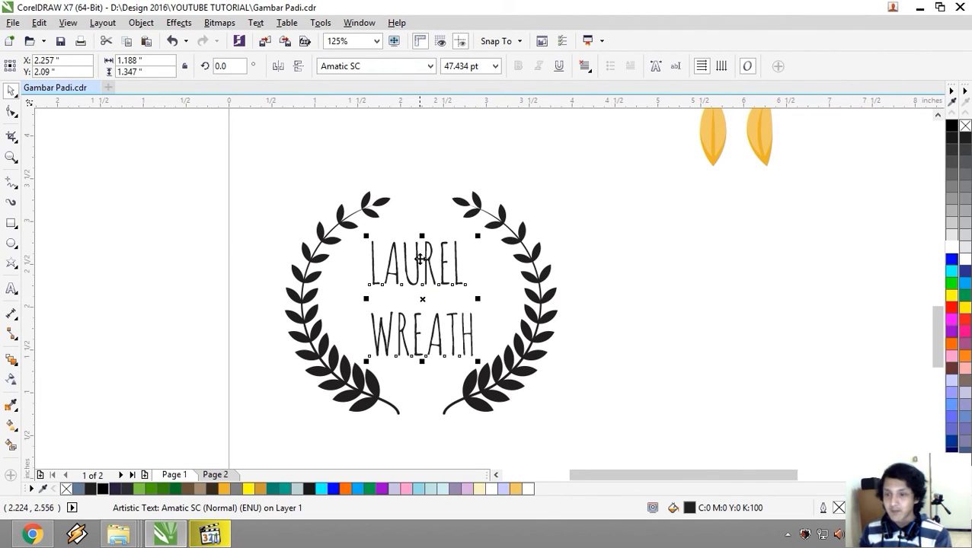
pyautogui.scroll(1, 421, 264)
pyautogui.scroll(-1, 425, 268)
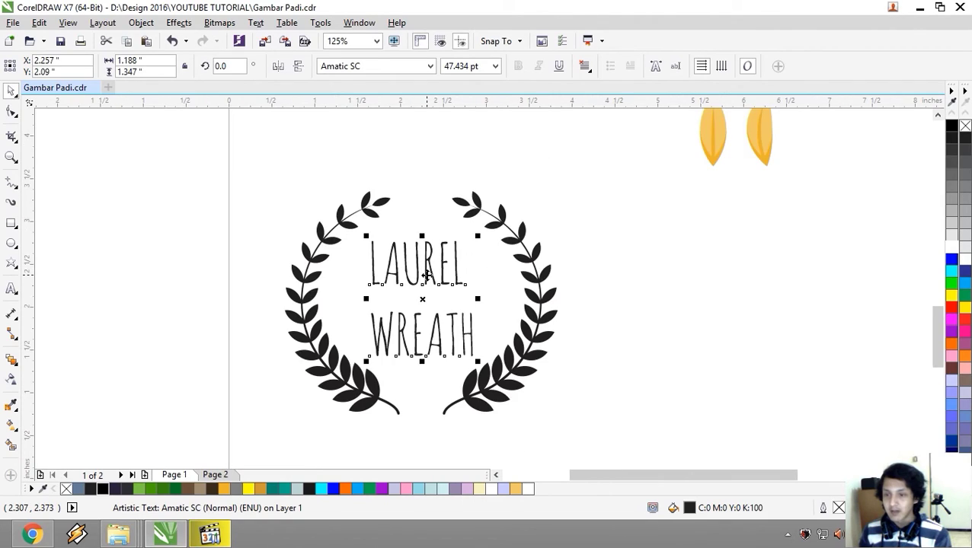
pyautogui.click(584, 65)
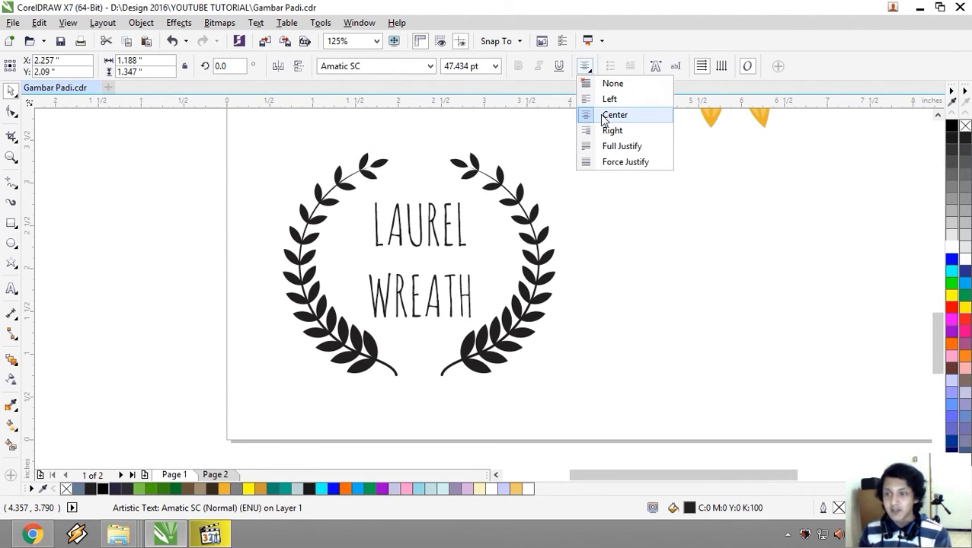
pyautogui.click(604, 117)
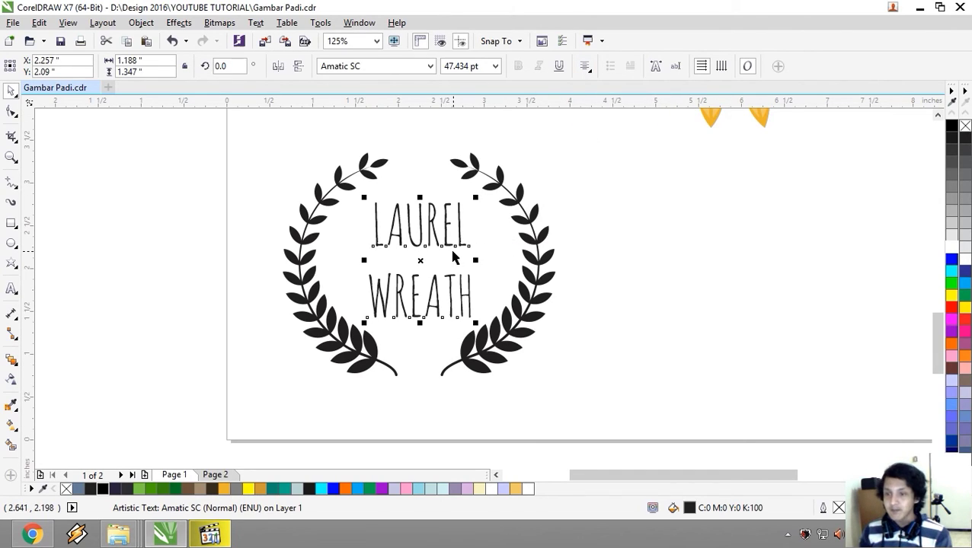
pyautogui.moveTo(448, 261); pyautogui.dragTo(448, 255)
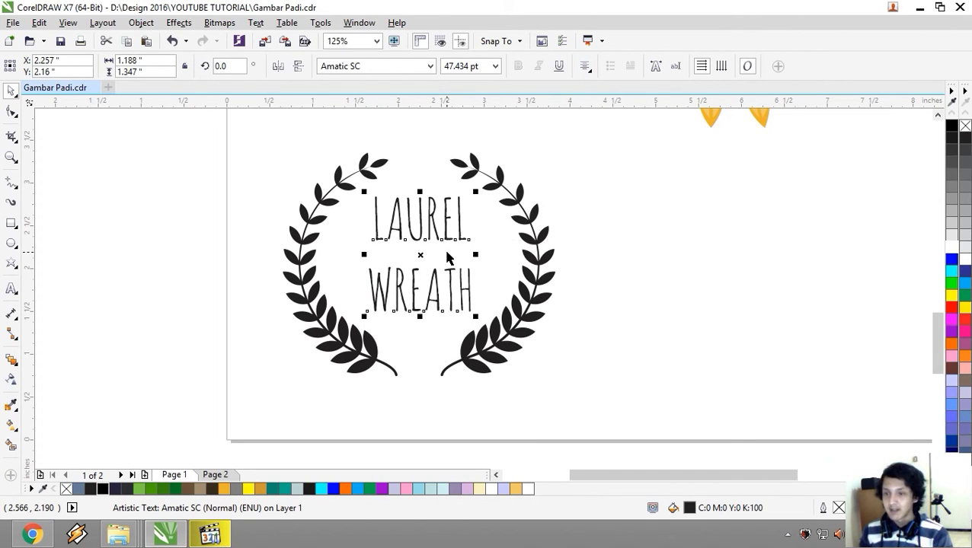
# Fill the "LAUREL WREATH" text with the muted purple #9889B1
pyautogui.scroll(-1, 448, 256)
pyautogui.scroll(1, 463, 291)
pyautogui.moveTo(620, 235); pyautogui.dragTo(575, 294)
pyautogui.scroll(-1, 223, 192)
pyautogui.scroll(1, 238, 207)
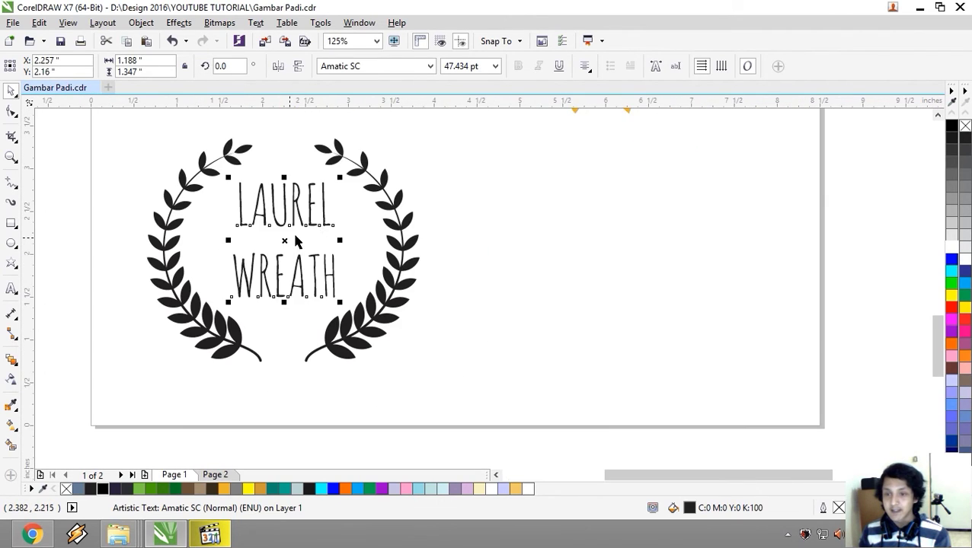
pyautogui.click(93, 140)
pyautogui.click(276, 199)
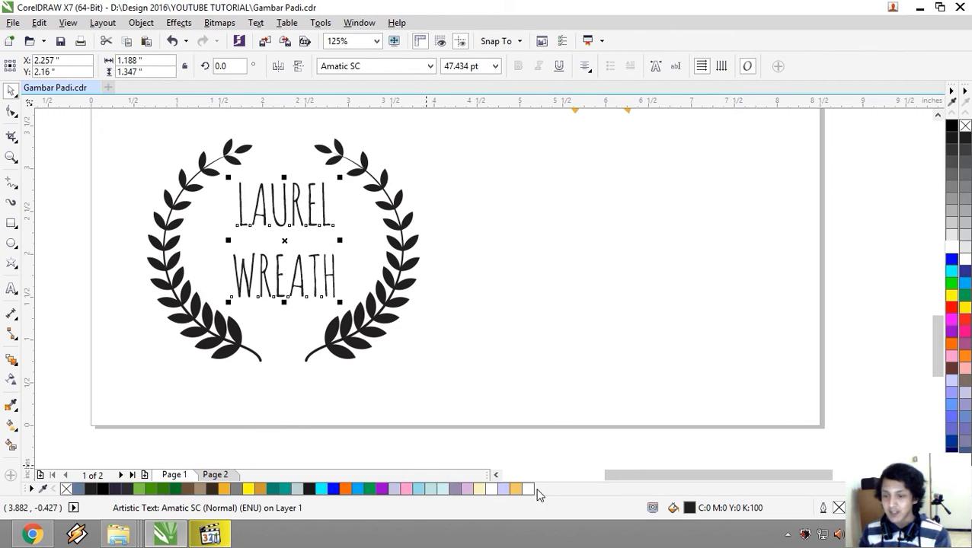
pyautogui.click(457, 489)
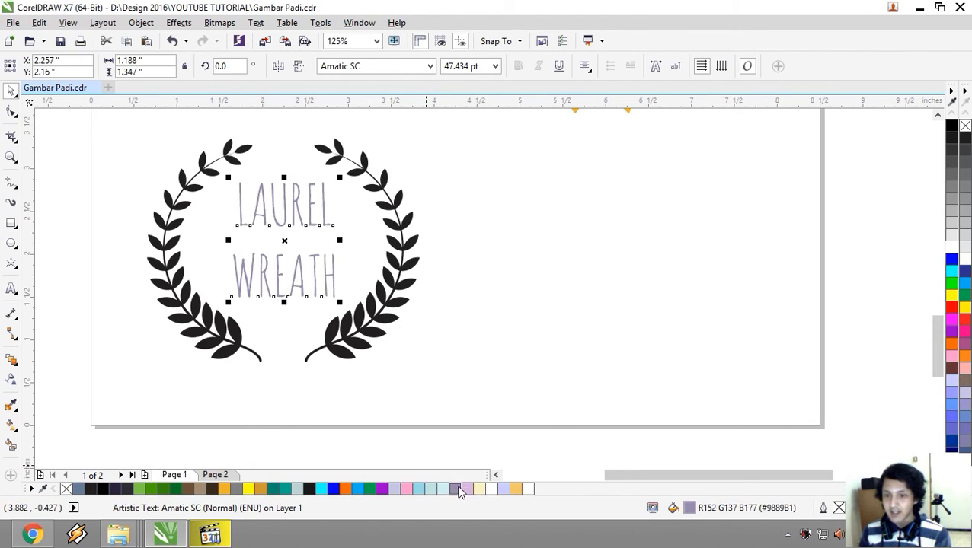
# Group the two branches around the text and fill them with light blue #95DBE7
pyautogui.click(385, 301)
pyautogui.keyDown('shift'); pyautogui.click(195, 311); pyautogui.keyUp('shift')
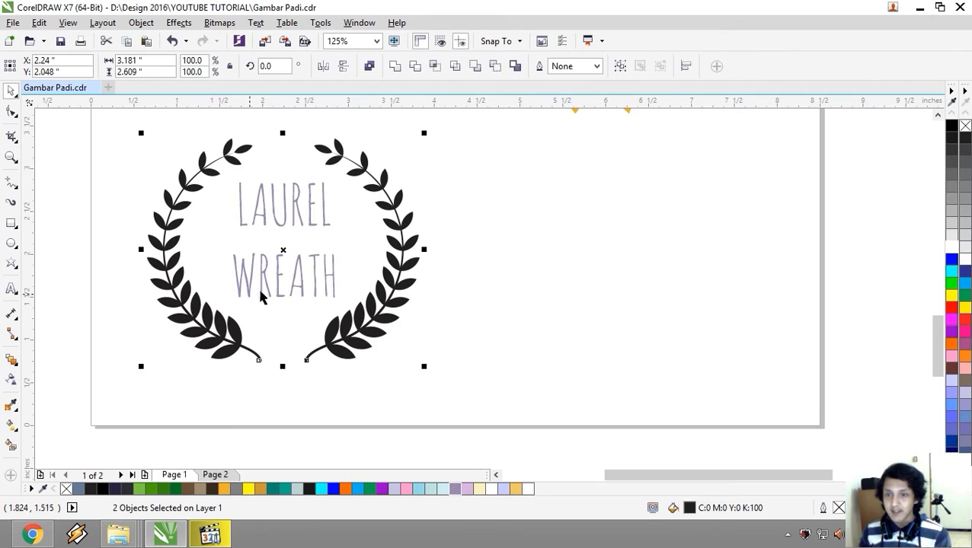
pyautogui.click(620, 65)
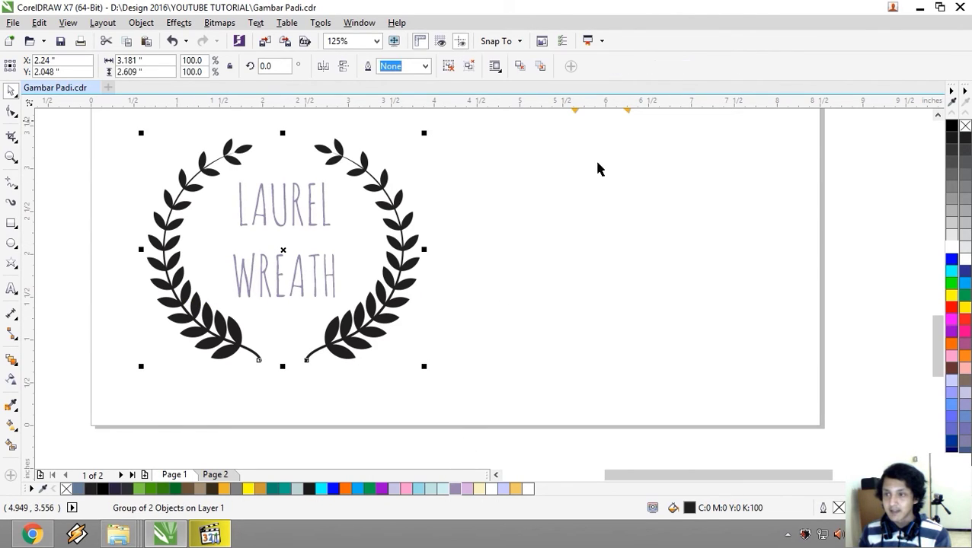
pyautogui.click(442, 489)
pyautogui.click(419, 490)
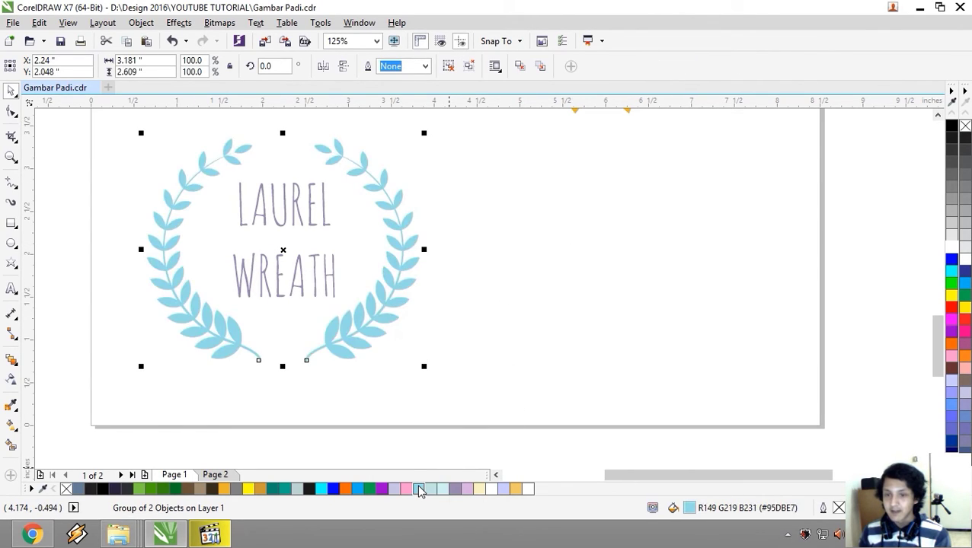
# Enlarge the "LAUREL WREATH" text slightly about its center inside the wreath and deselect it
pyautogui.click(479, 268)
pyautogui.click(298, 265)
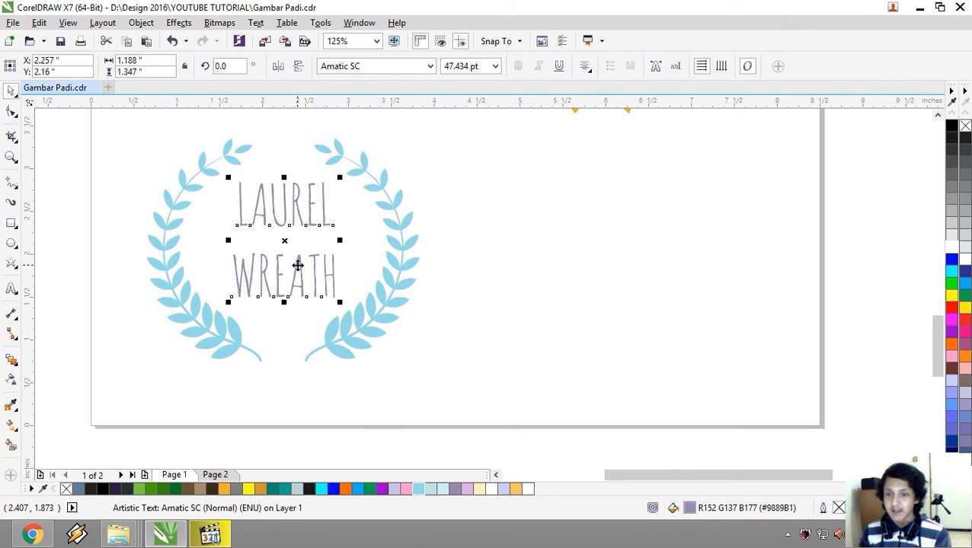
pyautogui.moveTo(340, 177)
pyautogui.mouseDown()
pyautogui.moveTo(348, 158)
pyautogui.moveTo(347, 169)
pyautogui.mouseUp()
pyautogui.scroll(-1, 402, 292)
pyautogui.click(520, 271)
# Look over the page's wreath designs and examine the recolored blue wreath with its text up close
pyautogui.moveTo(484, 250); pyautogui.dragTo(506, 332)
pyautogui.moveTo(431, 203); pyautogui.dragTo(436, 349)
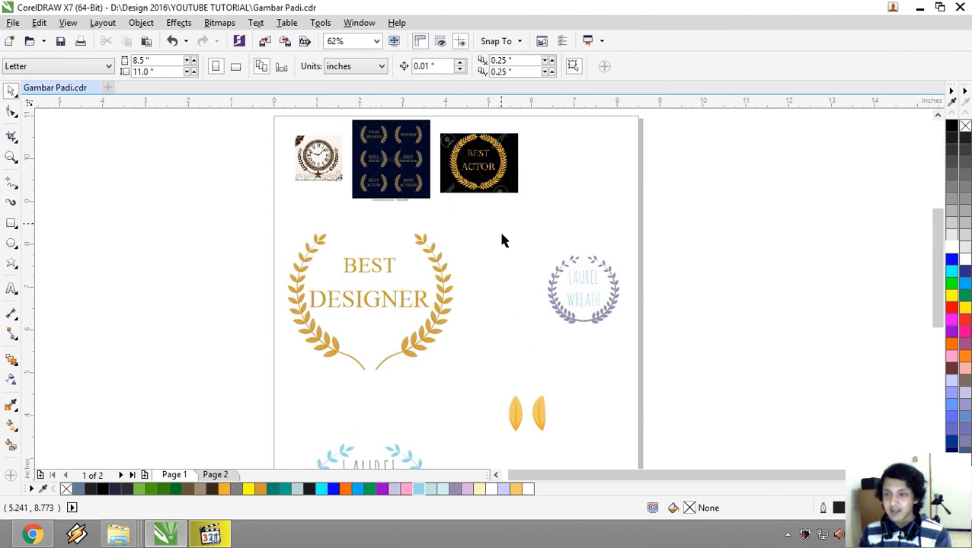
pyautogui.scroll(-2, 498, 225)
pyautogui.scroll(2, 477, 221)
pyautogui.scroll(-1, 427, 282)
pyautogui.moveTo(491, 258); pyautogui.dragTo(594, 166)
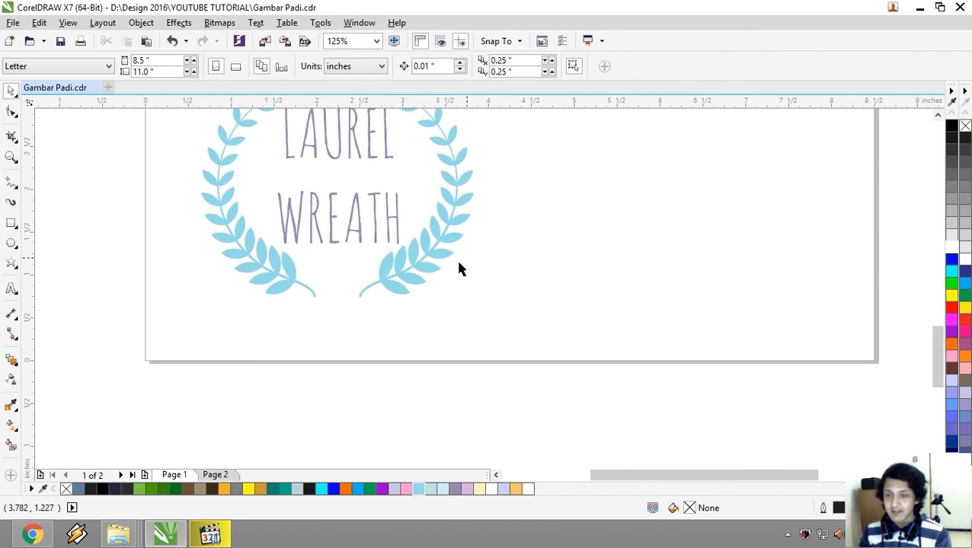
pyautogui.scroll(1, 381, 281)
pyautogui.scroll(-1, 414, 293)
pyautogui.moveTo(438, 254); pyautogui.dragTo(410, 276)
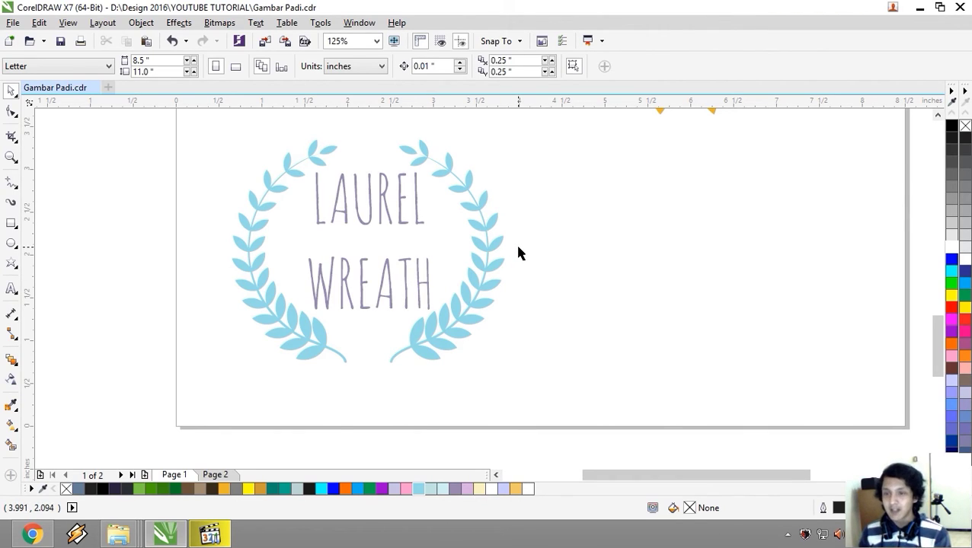
pyautogui.moveTo(559, 227); pyautogui.dragTo(550, 259)
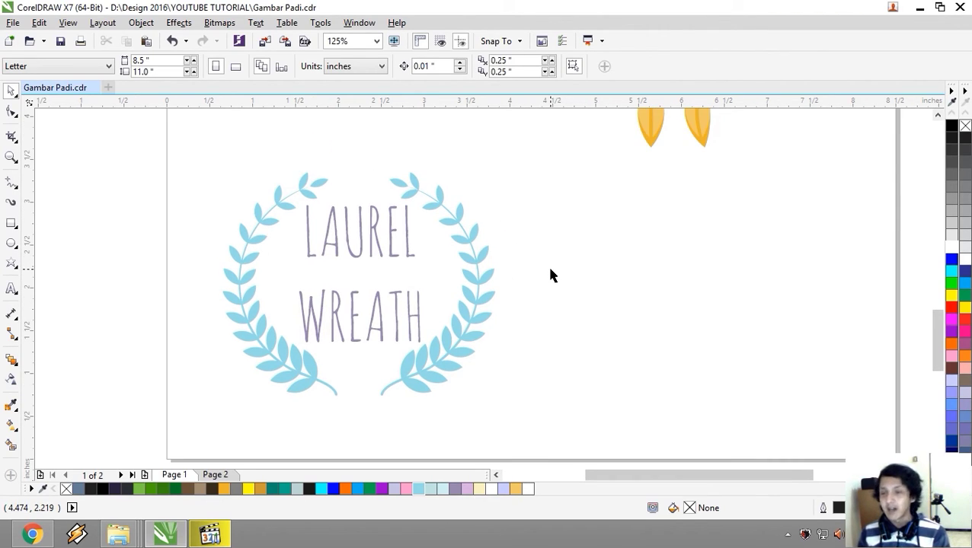